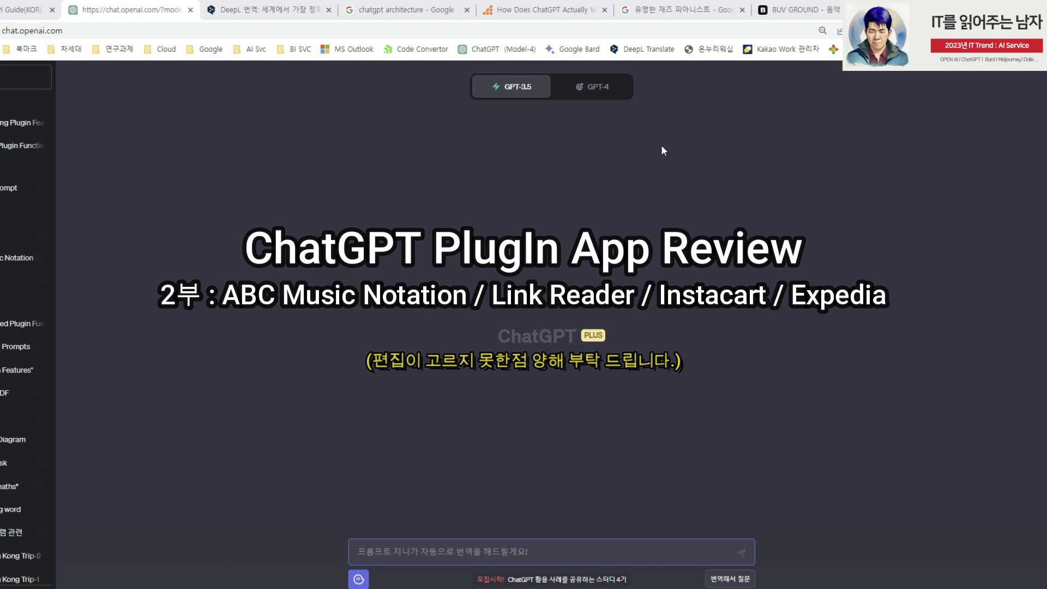
# - Enable the Web browsing and Plugins beta features in Settings
pyautogui.click(595, 87)
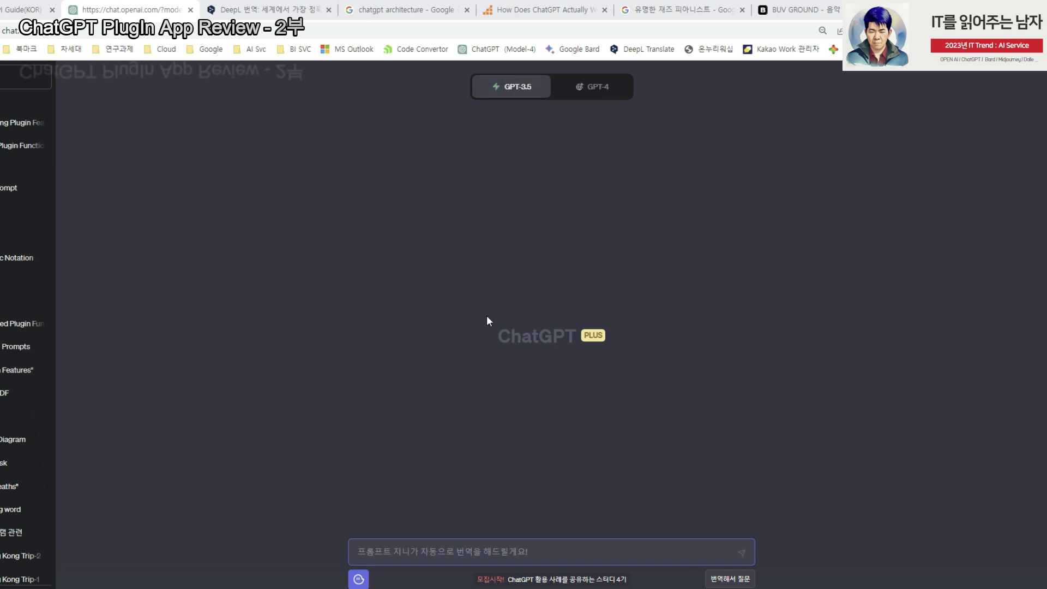
pyautogui.click(608, 96)
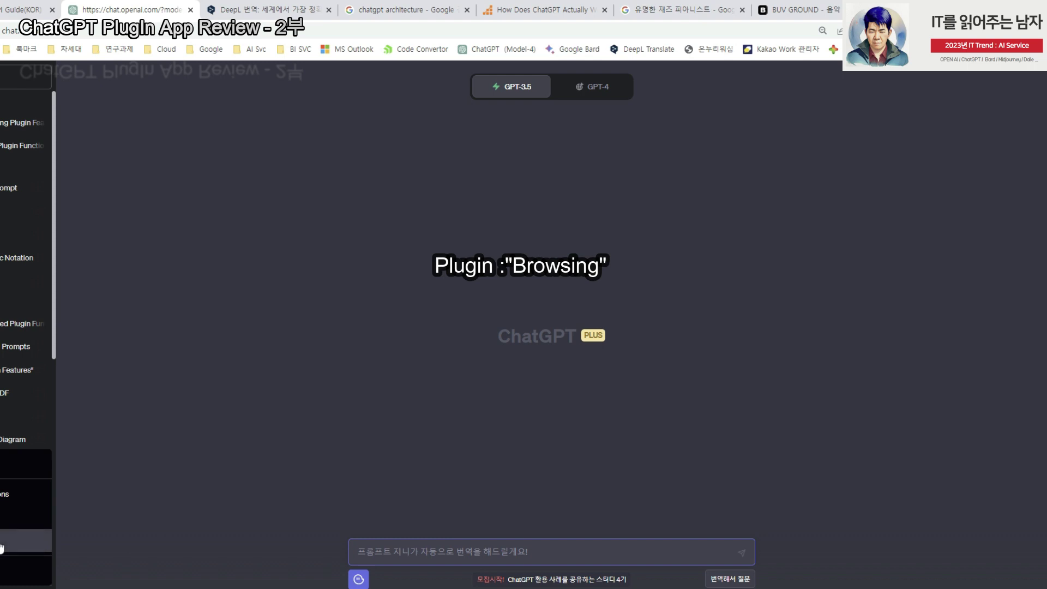
pyautogui.click(5, 549)
pyautogui.click(353, 303)
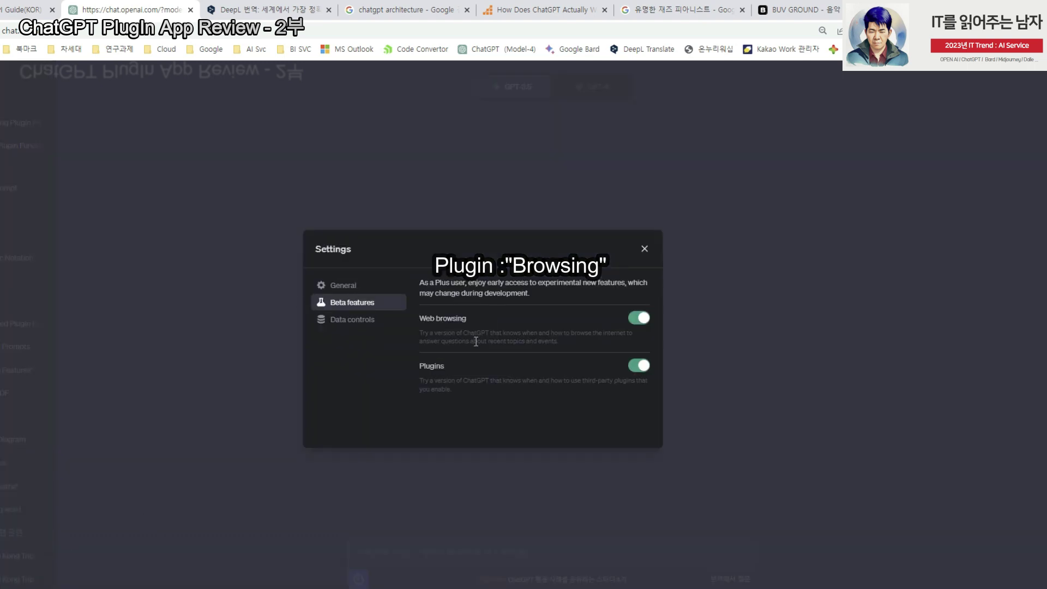
pyautogui.click(638, 365)
pyautogui.click(638, 365)
pyautogui.click(635, 366)
pyautogui.click(638, 318)
pyautogui.click(638, 365)
# - Start a GPT-4 chat in Browsing mode
pyautogui.click(644, 251)
pyautogui.click(613, 90)
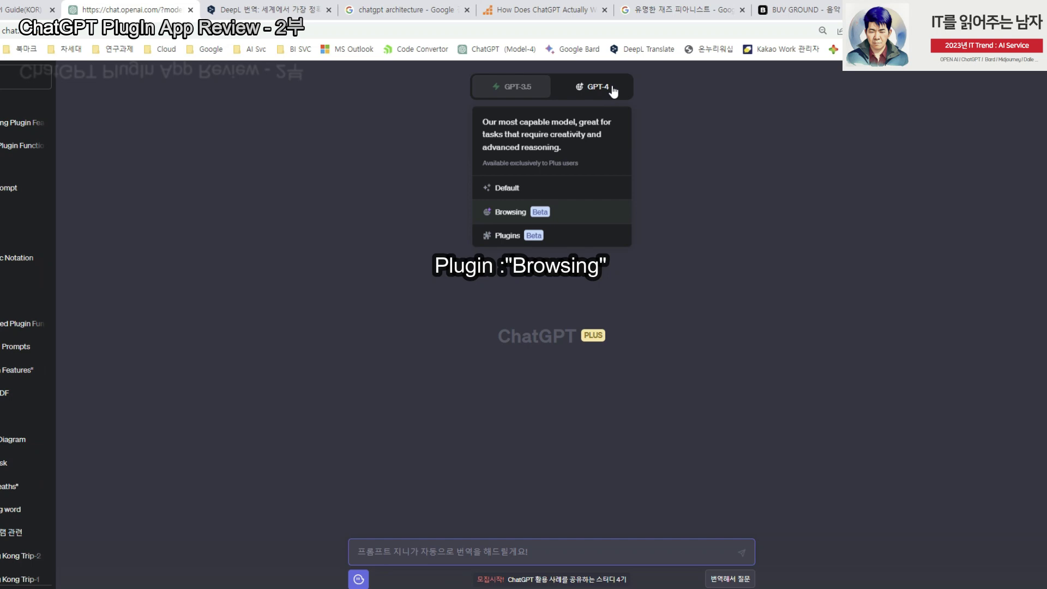
pyautogui.click(611, 218)
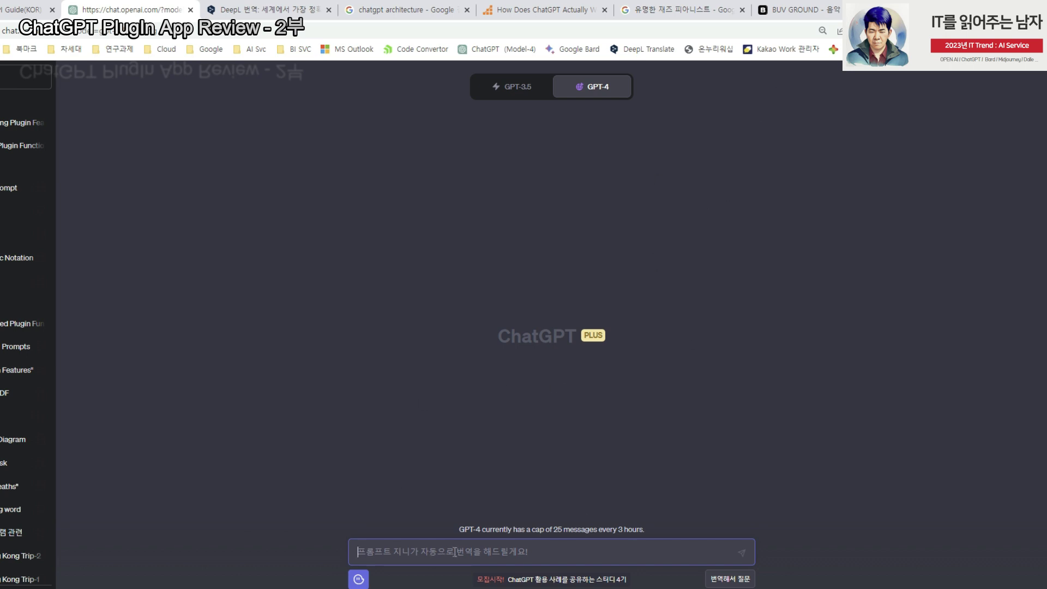
pyautogui.write('open_url("https://ground.buv.co.kr/")')
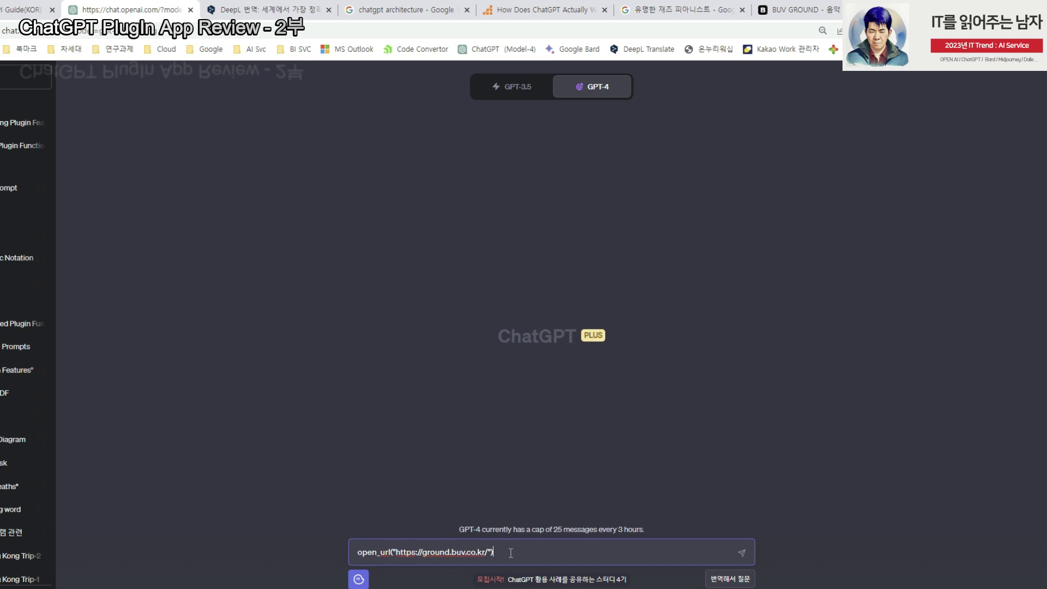
pyautogui.press('Return')
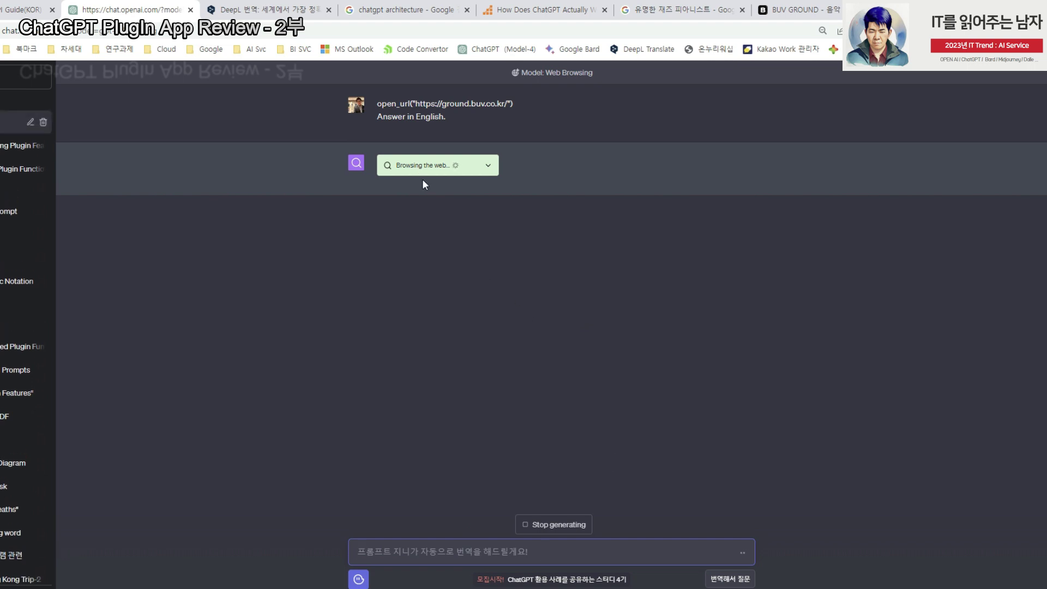
pyautogui.click(480, 167)
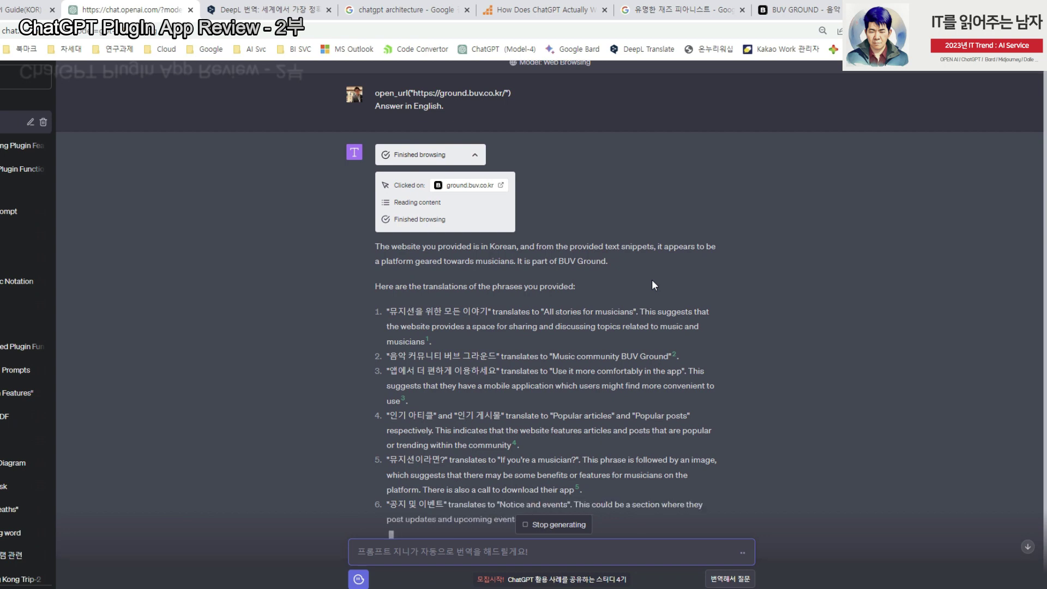
pyautogui.scroll(-1, 652, 285)
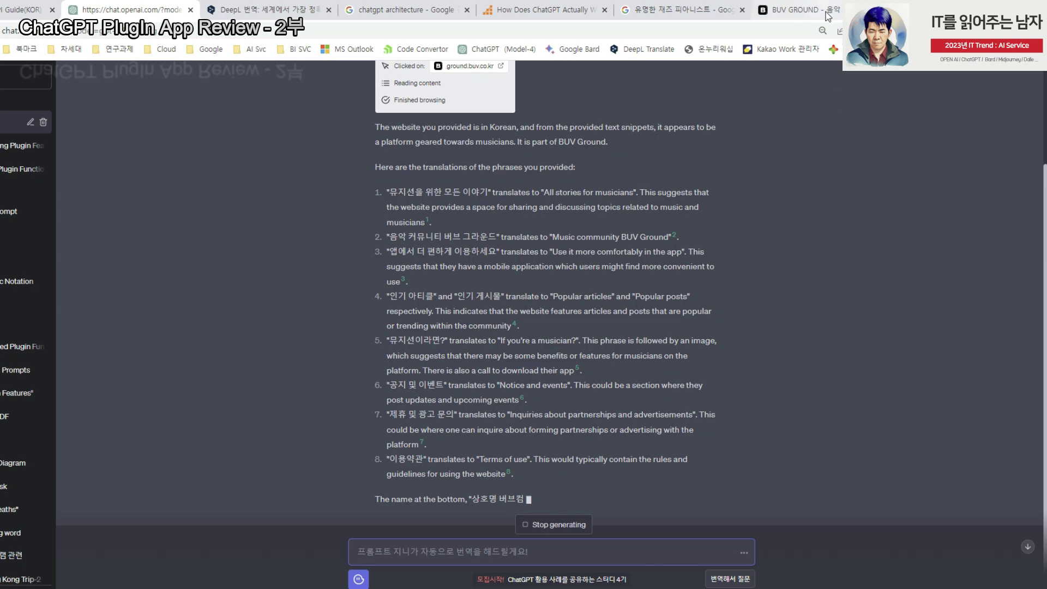
# - Scroll through the BUV Ground homepage to review its content
pyautogui.click(796, 10)
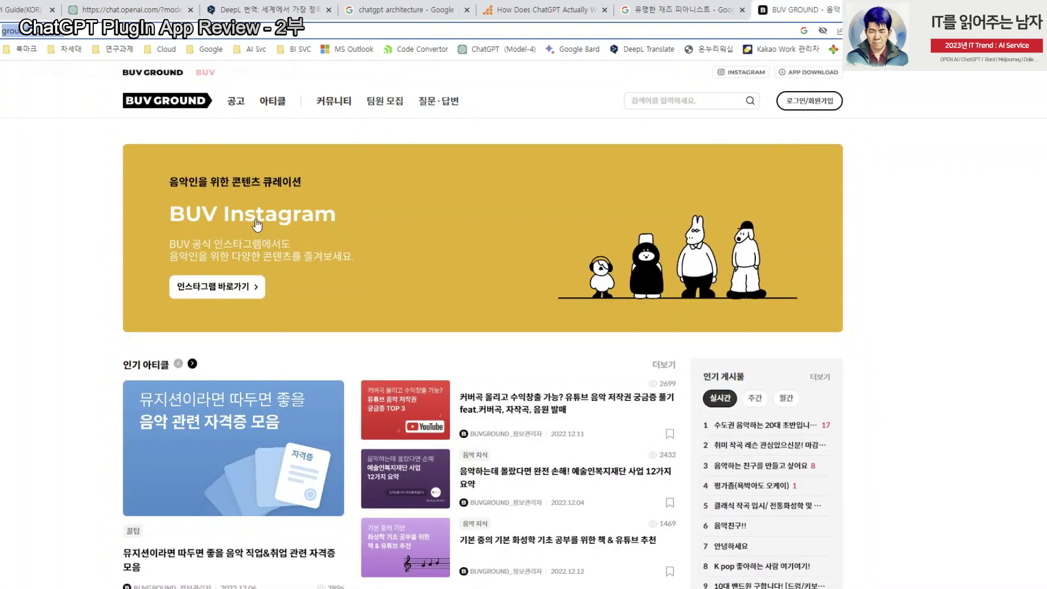
pyautogui.scroll(-4, 616, 286)
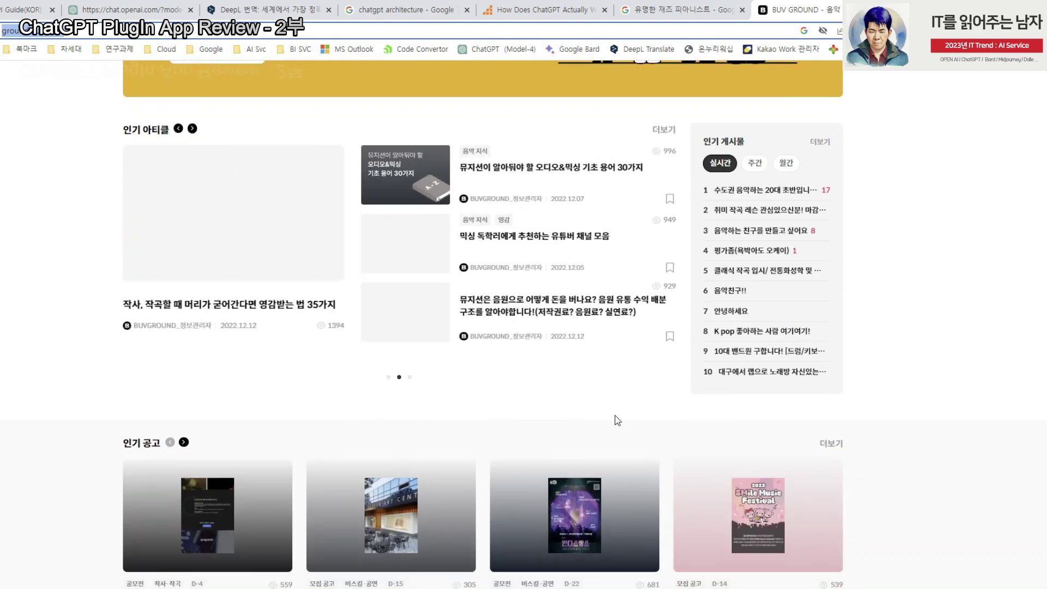
pyautogui.scroll(1, 616, 420)
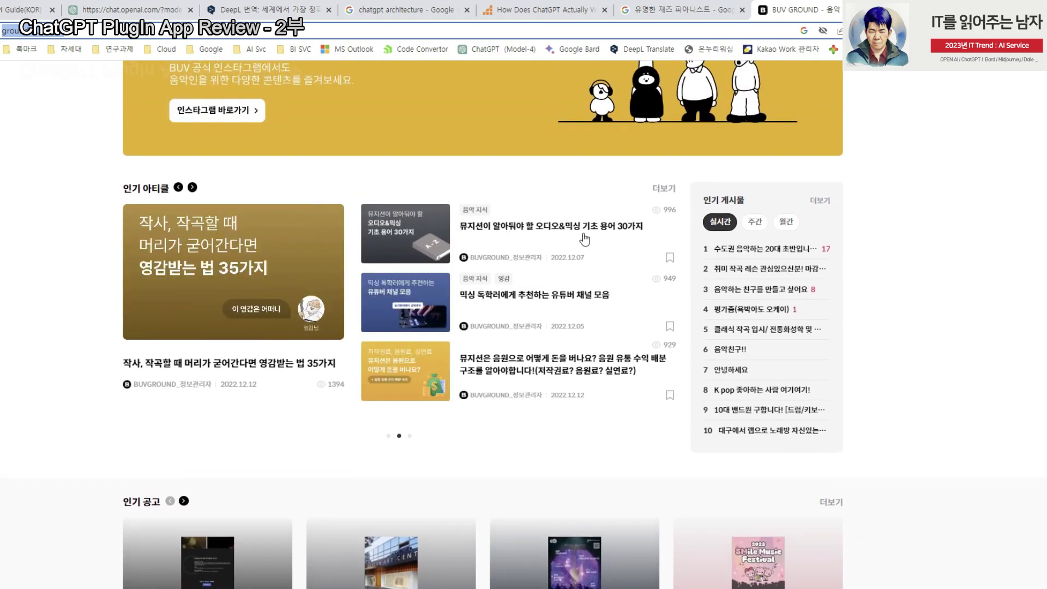
pyautogui.scroll(-3, 545, 273)
pyautogui.scroll(-3, 436, 355)
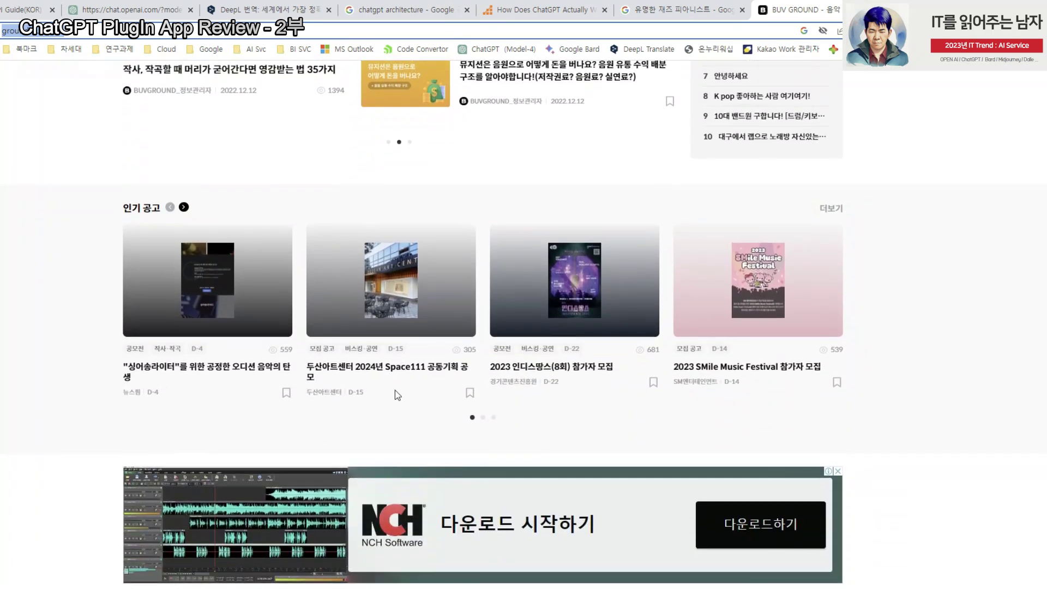
pyautogui.scroll(-3, 475, 385)
pyautogui.scroll(-3, 476, 385)
pyautogui.scroll(-3, 493, 392)
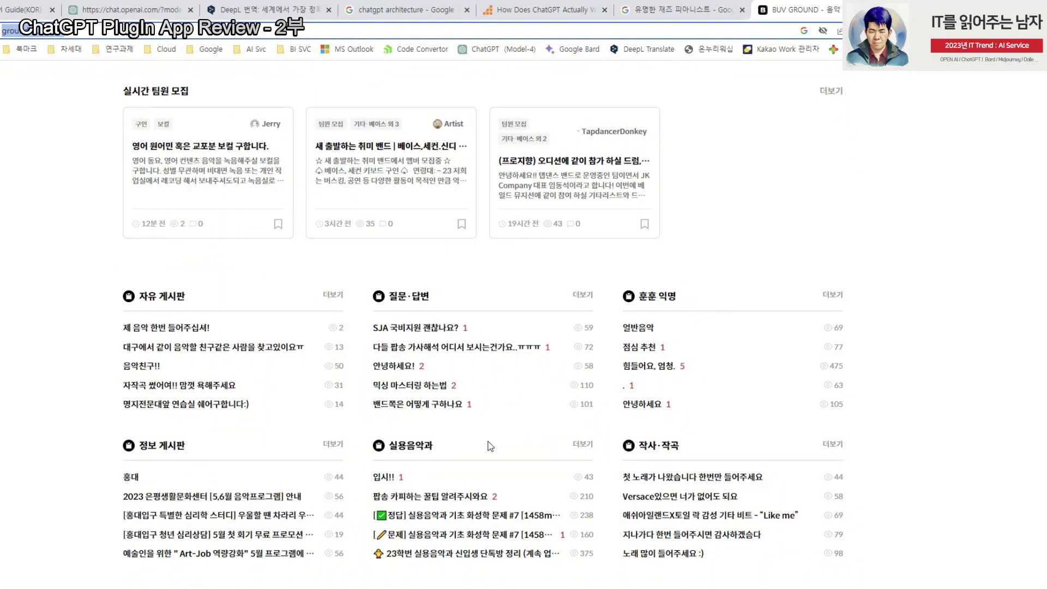
# - Read through the start of ChatGPT's English translation of the site
pyautogui.click(131, 10)
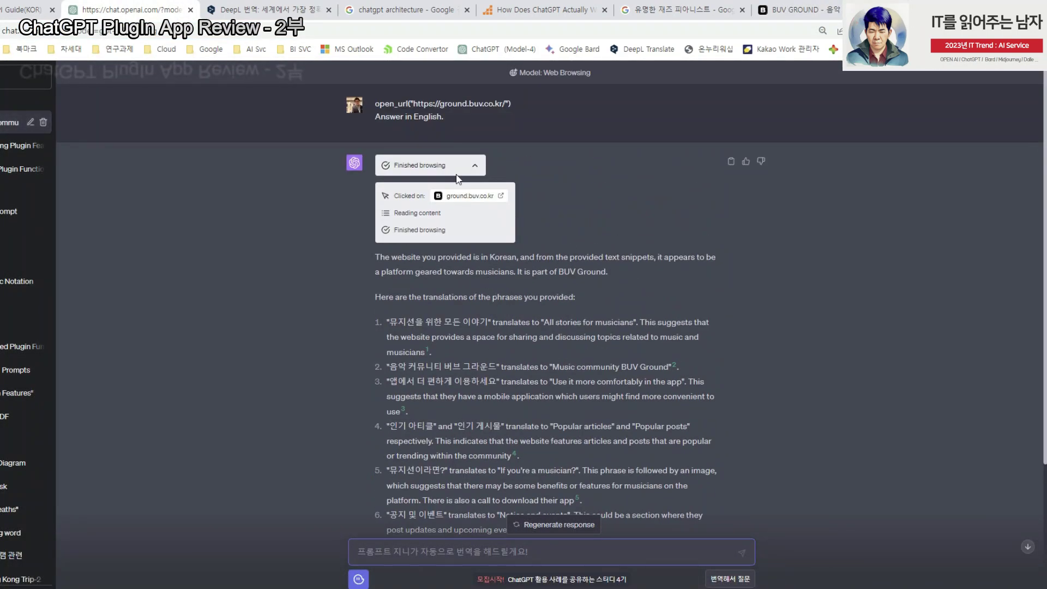
pyautogui.moveTo(533, 109)
pyautogui.scroll(-1, 648, 295)
pyautogui.scroll(-1, 647, 296)
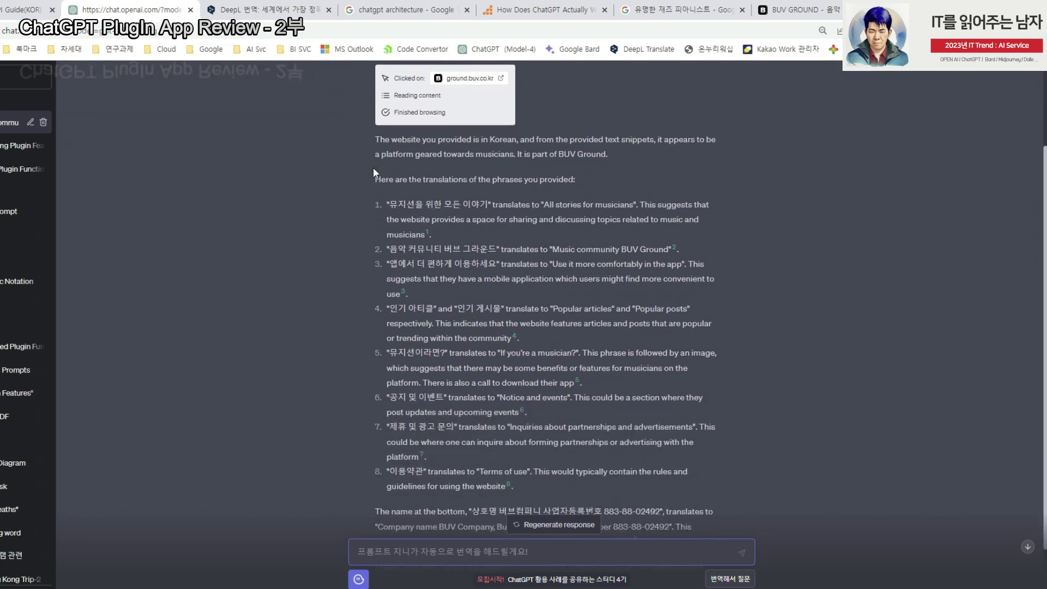
pyautogui.moveTo(372, 143); pyautogui.dragTo(458, 289)
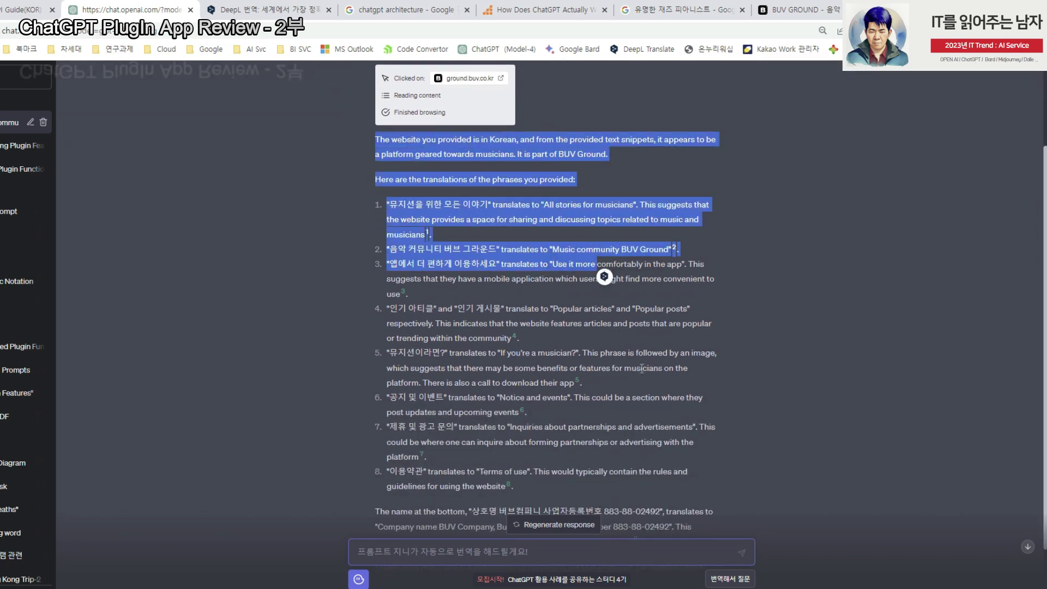
pyautogui.click(458, 304)
pyautogui.scroll(-2, 405, 214)
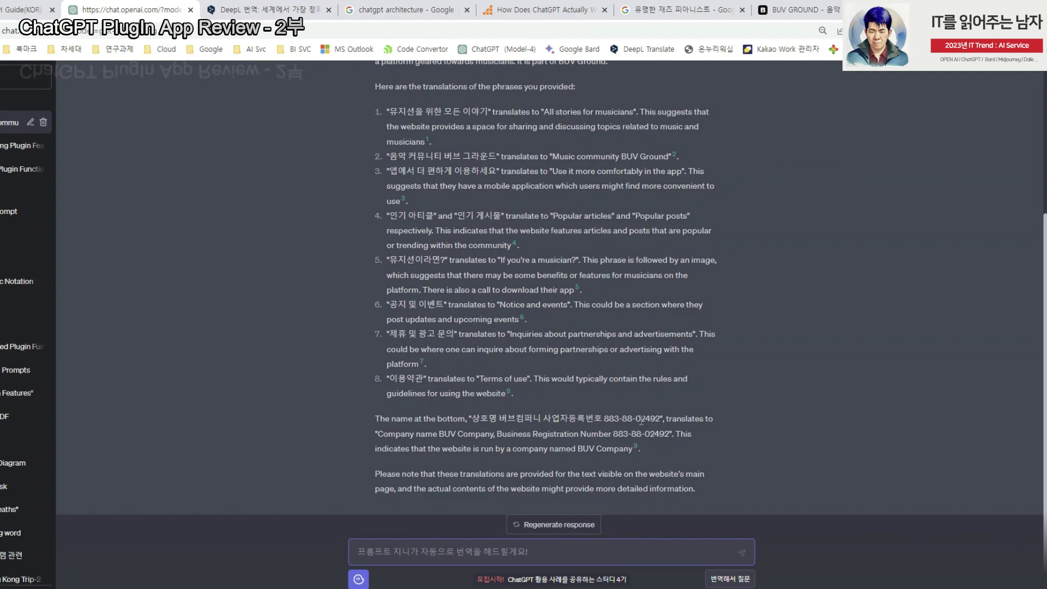
# - Compare the site's lower sections against the rest of ChatGPT's translation
pyautogui.click(796, 10)
pyautogui.scroll(-6, 349, 490)
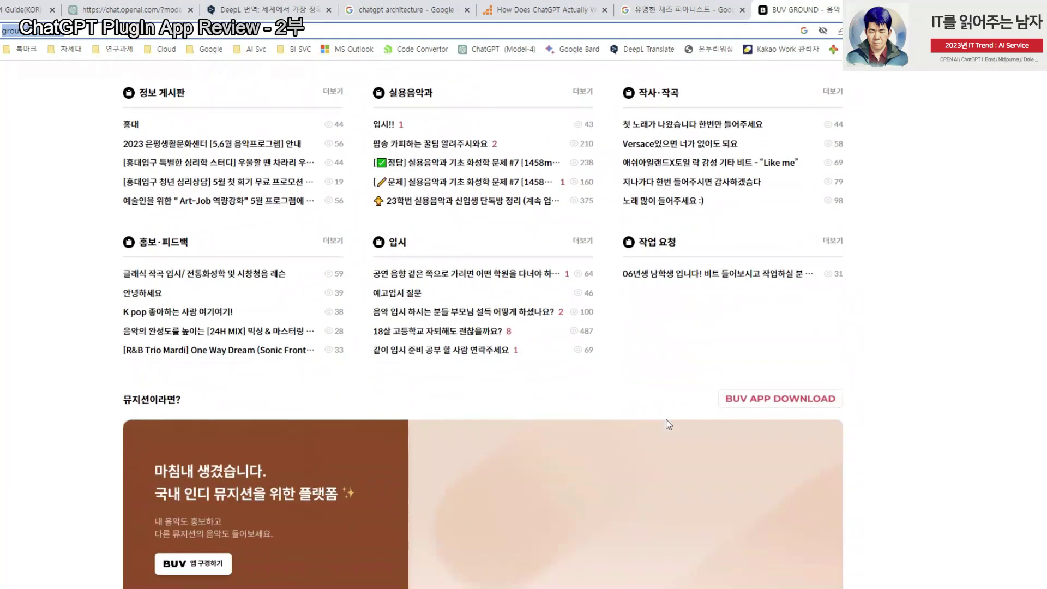
pyautogui.scroll(-1, 349, 545)
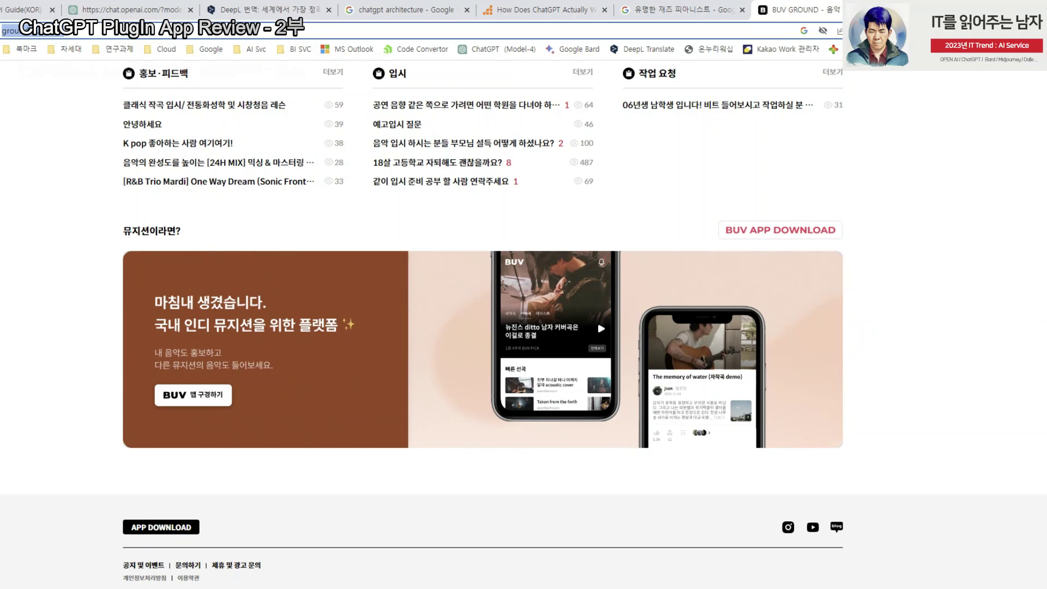
pyautogui.click(131, 9)
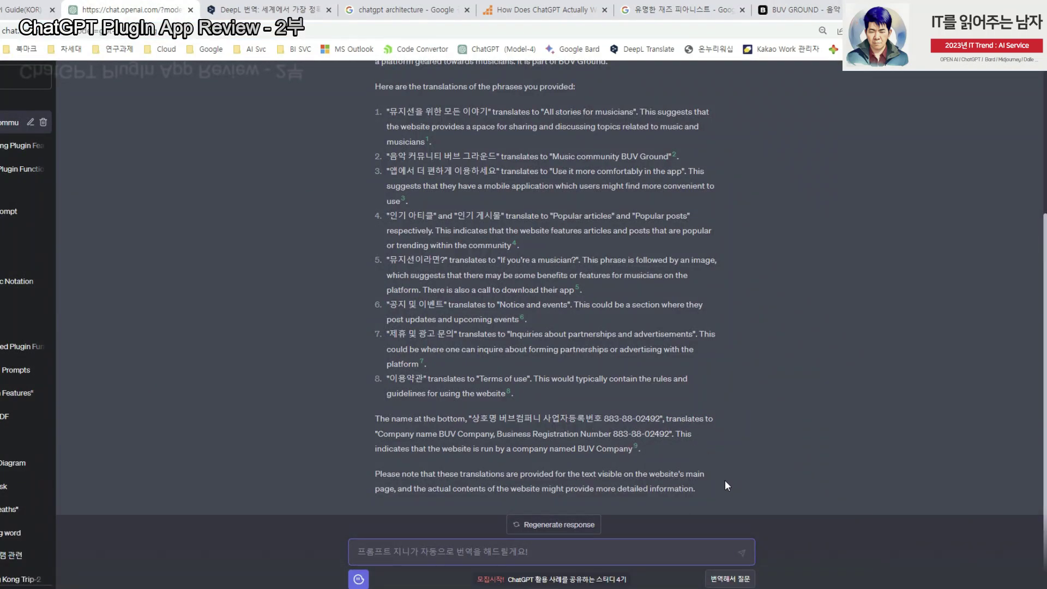
pyautogui.scroll(4, 710, 487)
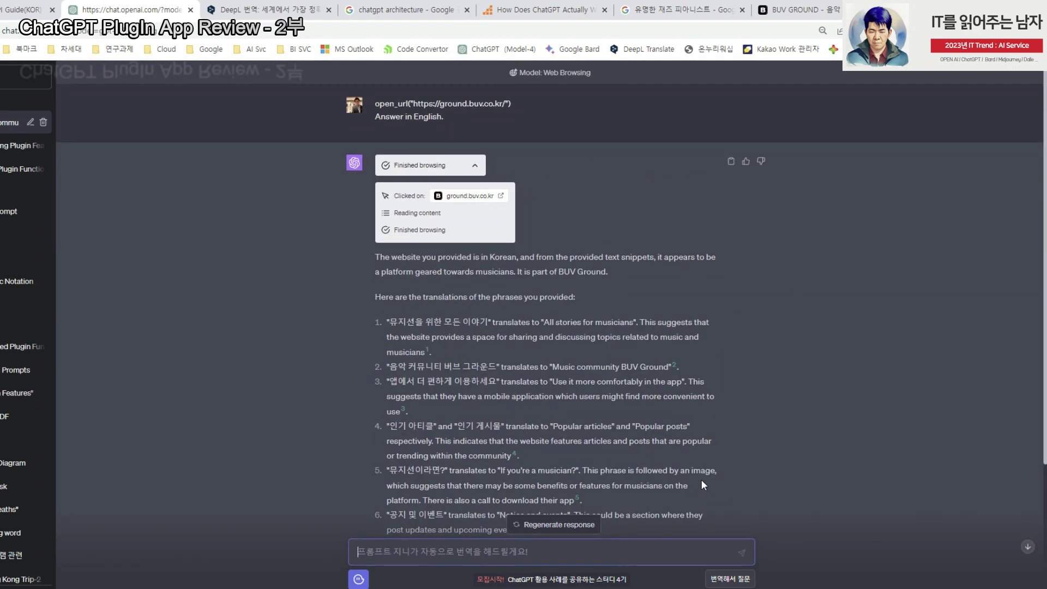
pyautogui.scroll(-4, 701, 480)
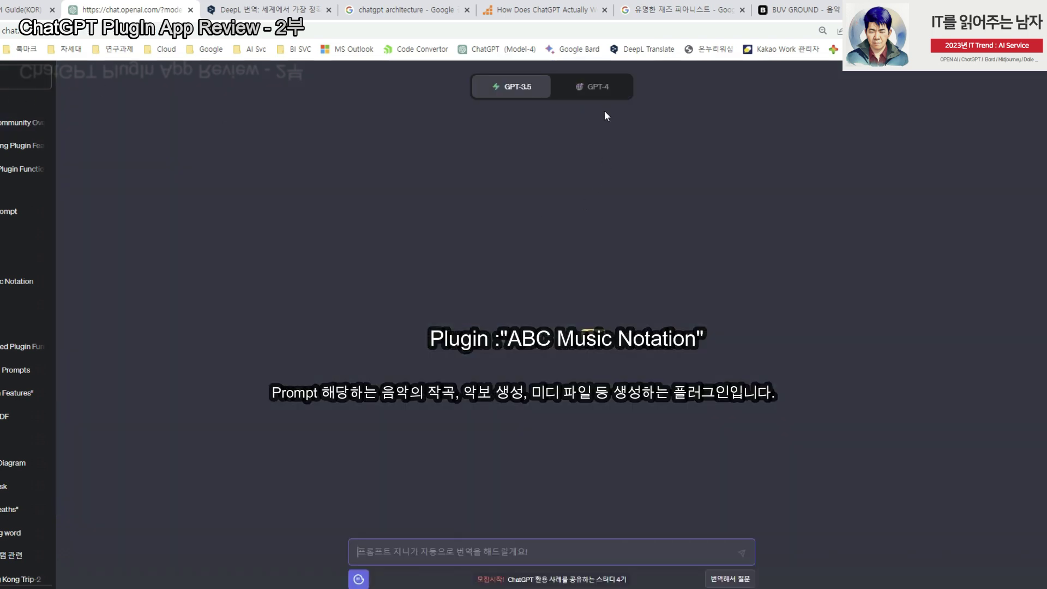
# - Switch GPT-4 to Plugins mode, disabling Klook and enabling ABC Music Notation
pyautogui.click(605, 93)
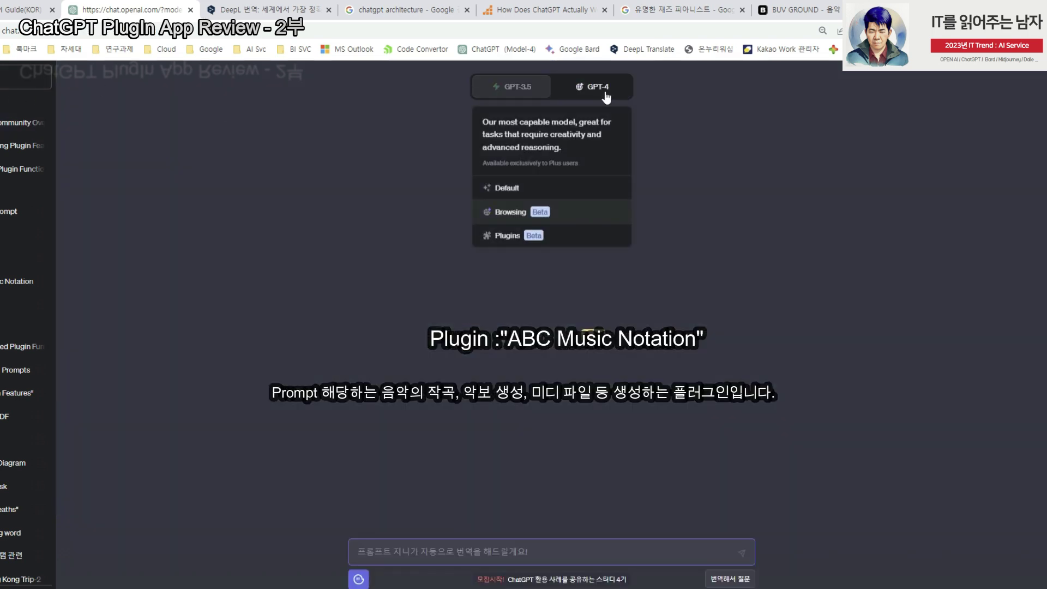
pyautogui.click(602, 236)
pyautogui.click(555, 116)
pyautogui.moveTo(550, 160)
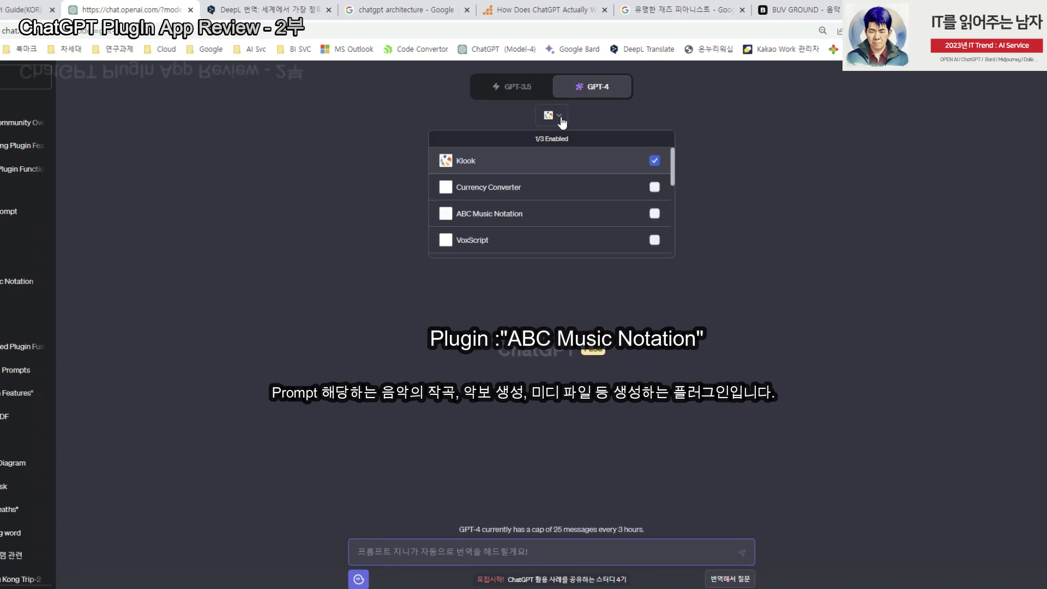
pyautogui.click(655, 161)
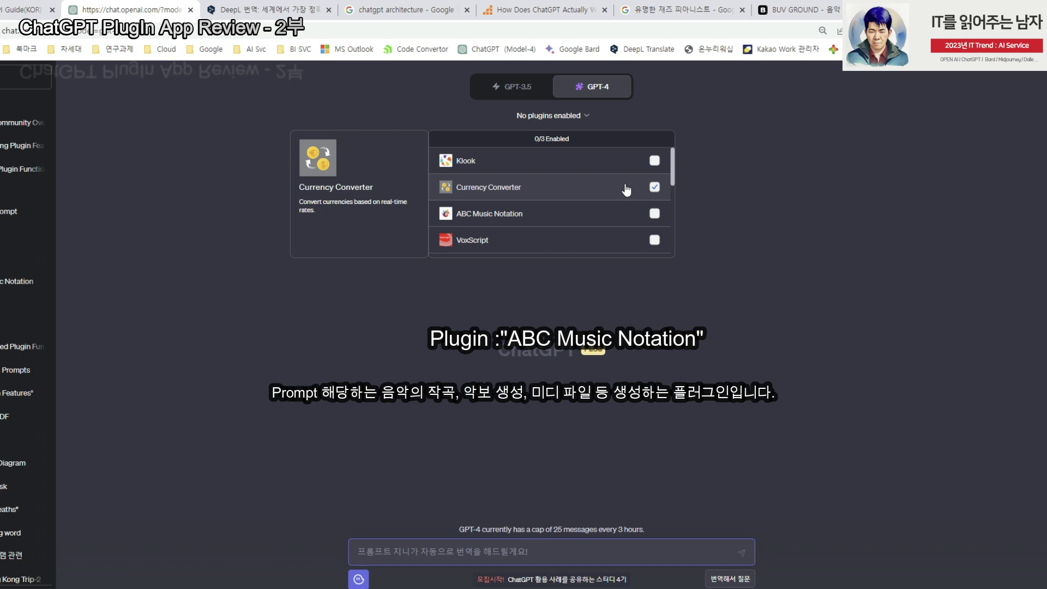
pyautogui.moveTo(523, 214)
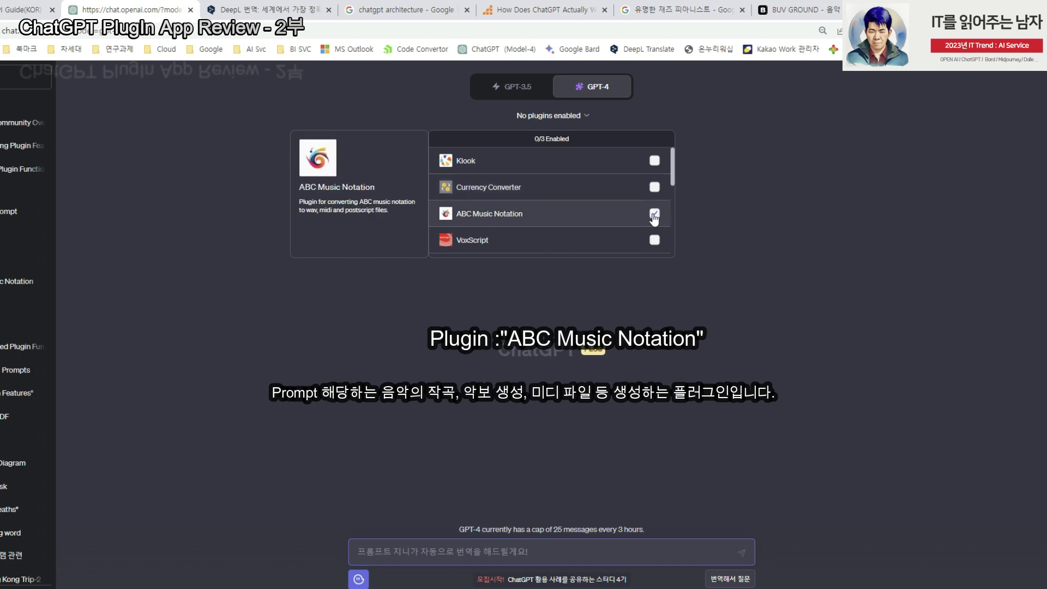
pyautogui.click(654, 213)
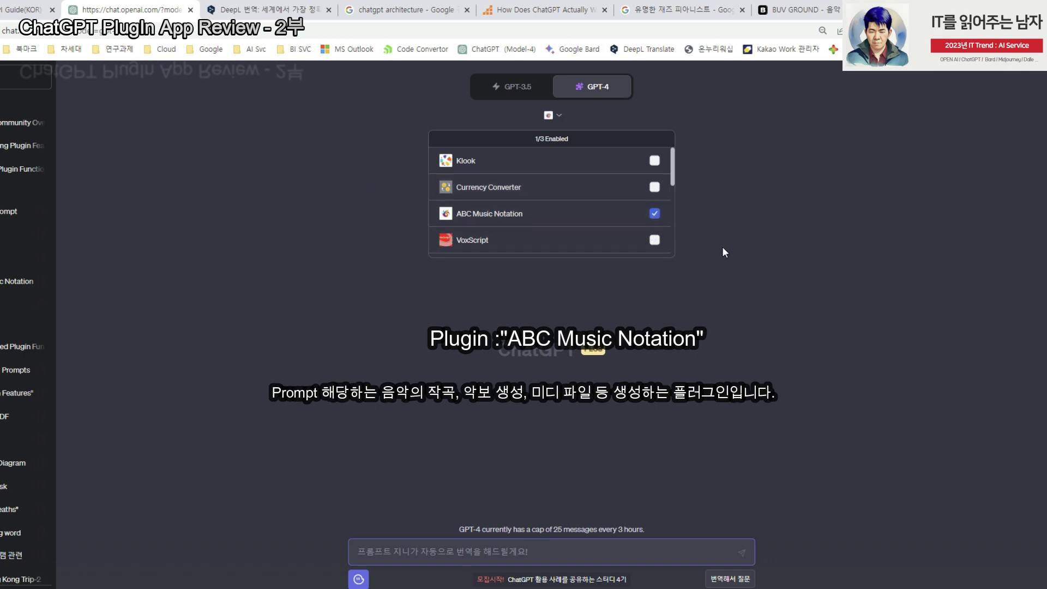
pyautogui.click(690, 362)
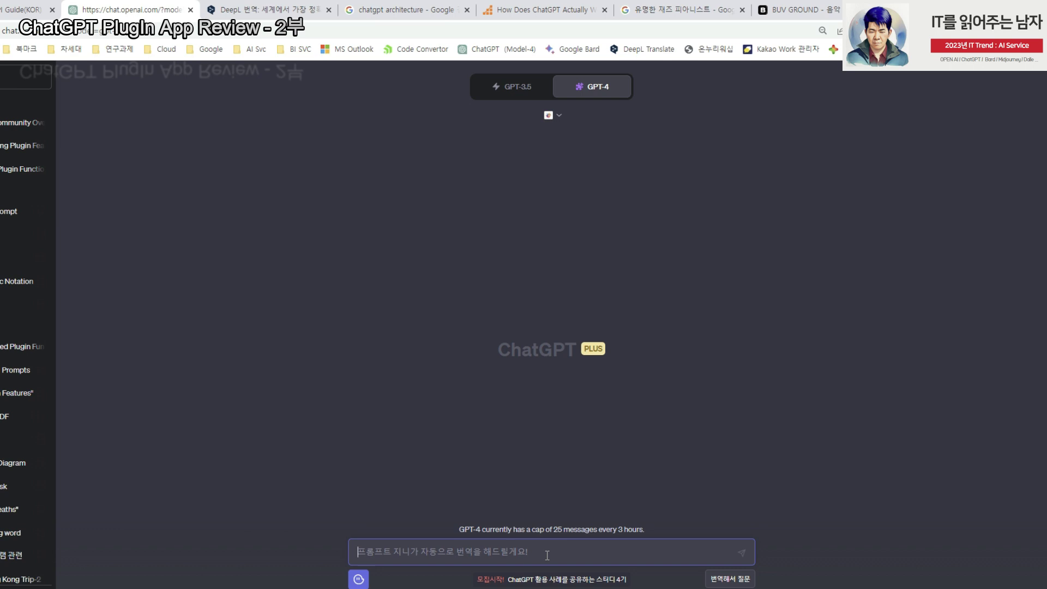
# - Send a Korean prompt requesting a Bill Evans-style jazz piece moving from cloudy to sunny weather
pyautogui.write('흐린')
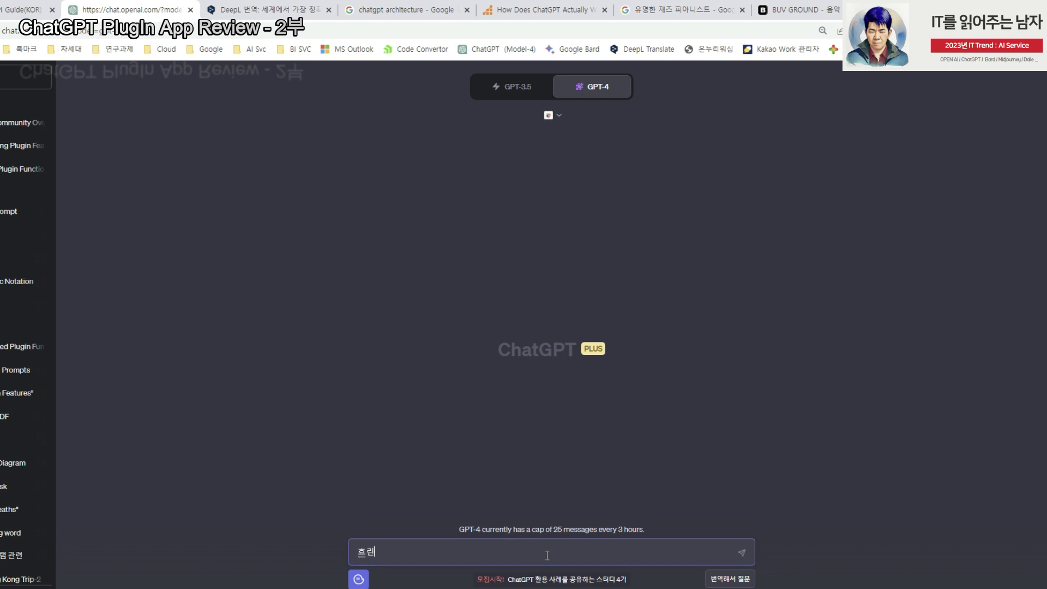
pyautogui.write('날씨 이후에')
pyautogui.write(' 매')
pyautogui.press('BackSpace')
pyautogui.write('해가')
pyautogui.write(' 비치는 맑은 날')
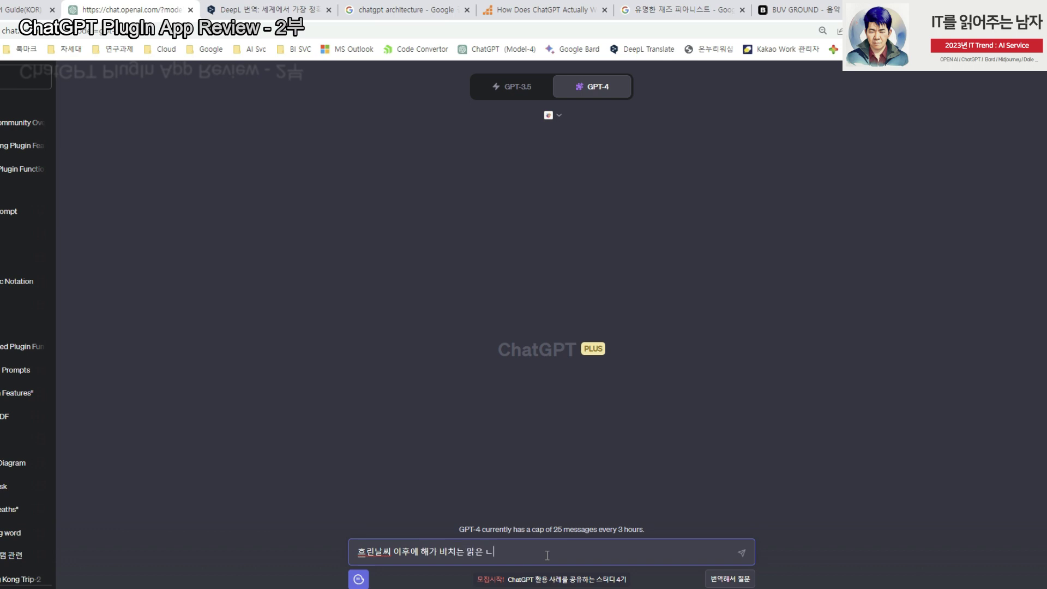
pyautogui.write('씨')
pyautogui.click(376, 552)
pyautogui.write('날씨')
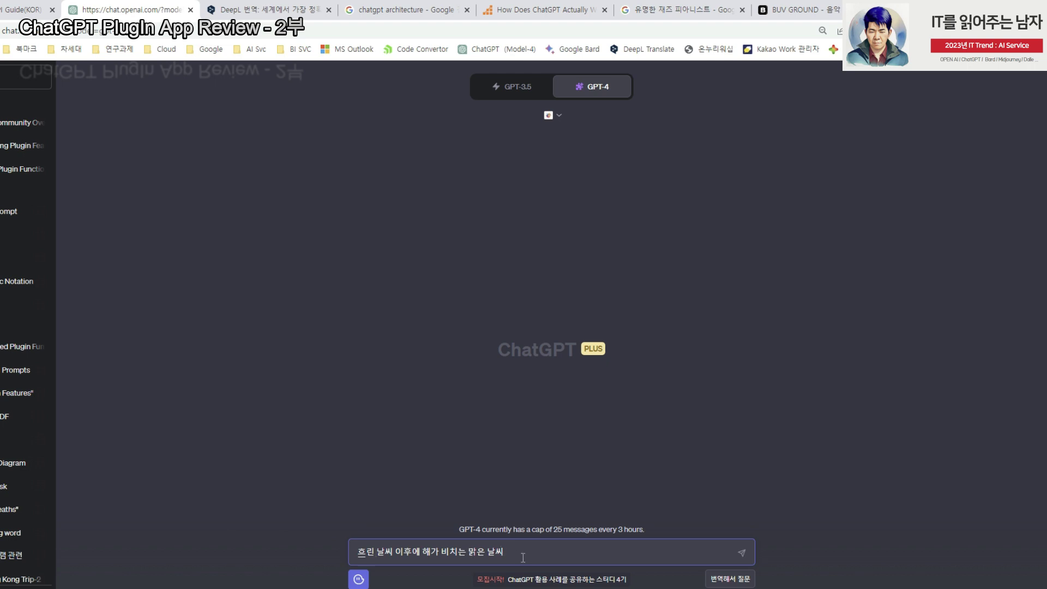
pyautogui.write('로 전환')
pyautogui.write('되는 기분의 음악')
pyautogui.write('을 만')
pyautogui.write('들어 주셍요.')
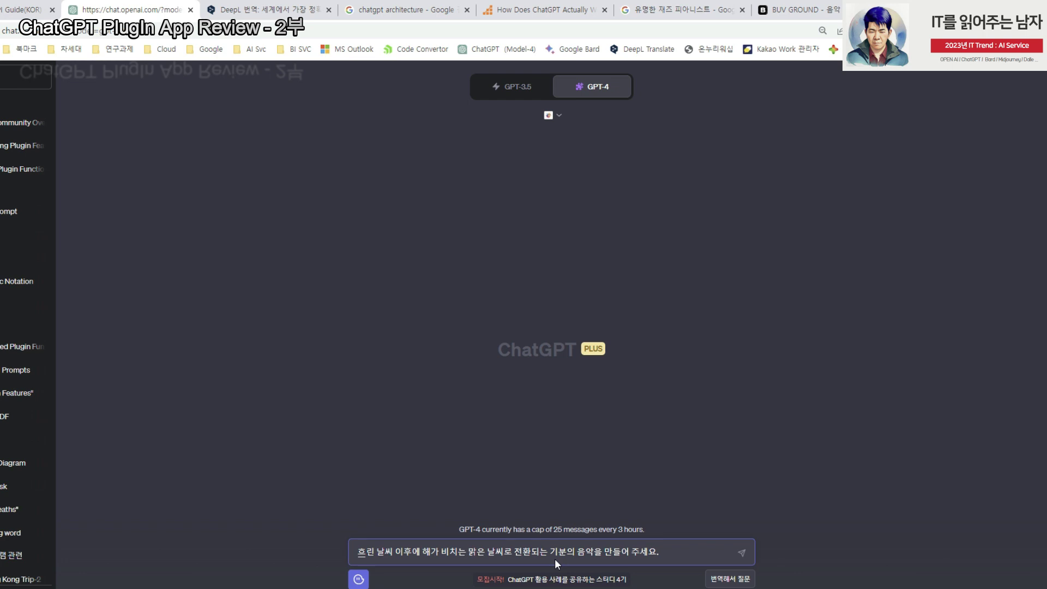
pyautogui.write(' 그리고')
pyautogui.write(' 음')
pyautogui.write('악 스타이ㄹ은 재')
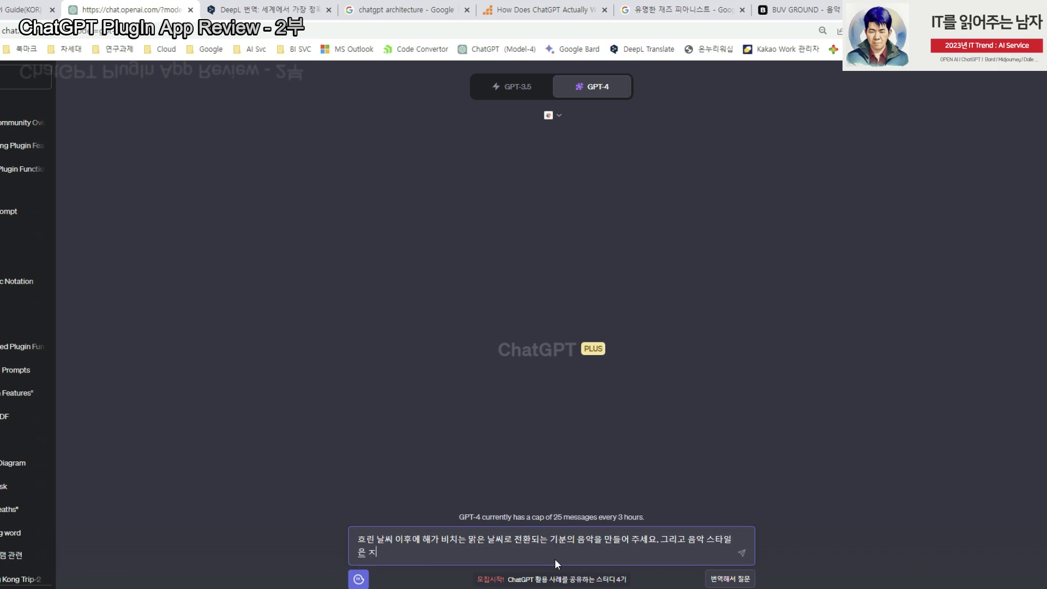
pyautogui.write('즈')
pyautogui.write('ㅣ')
pyautogui.press('BackSpace')
pyautogui.write('스타')
pyautogui.write('일로')
pyautogui.write(' 하되, 비')
pyautogui.press('BackSpace')
pyautogui.press('BackSpace')
pyautogui.write('B')
pyautogui.write('ill E')
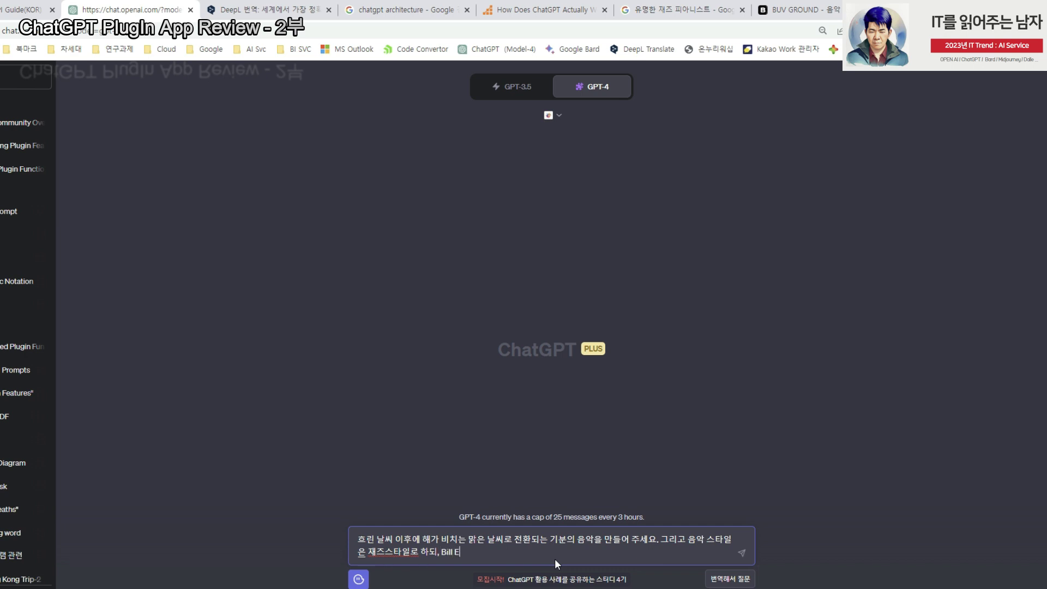
pyautogui.write('vans 느')
pyautogui.write('낌으로 작ㄱ')
pyautogui.press('Return')
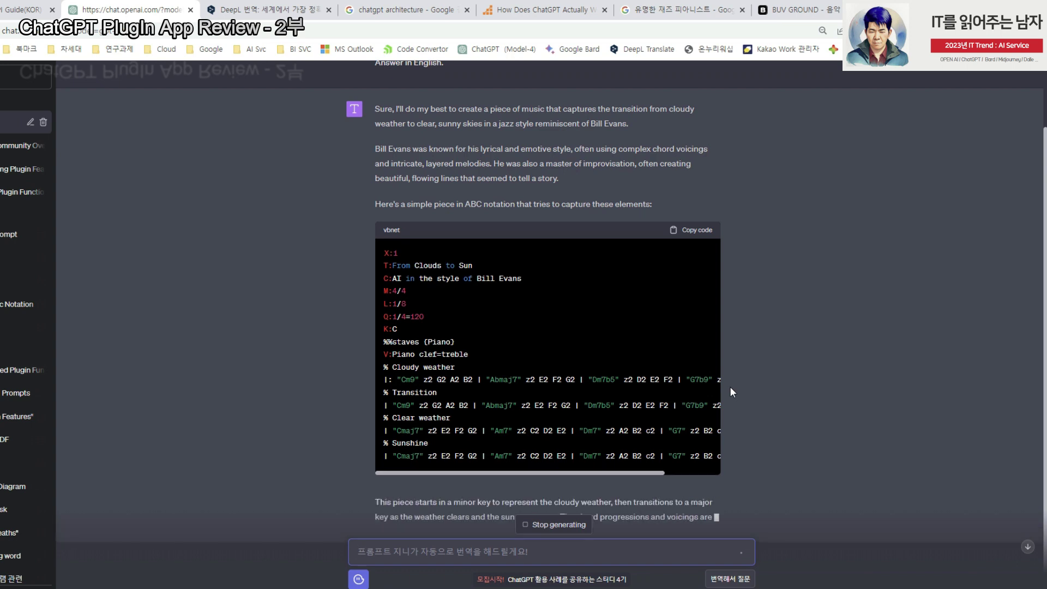
# - Scroll down as ChatGPT streams the 'From Clouds to Sun' ABC notation and plugin call
pyautogui.scroll(-2, 737, 387)
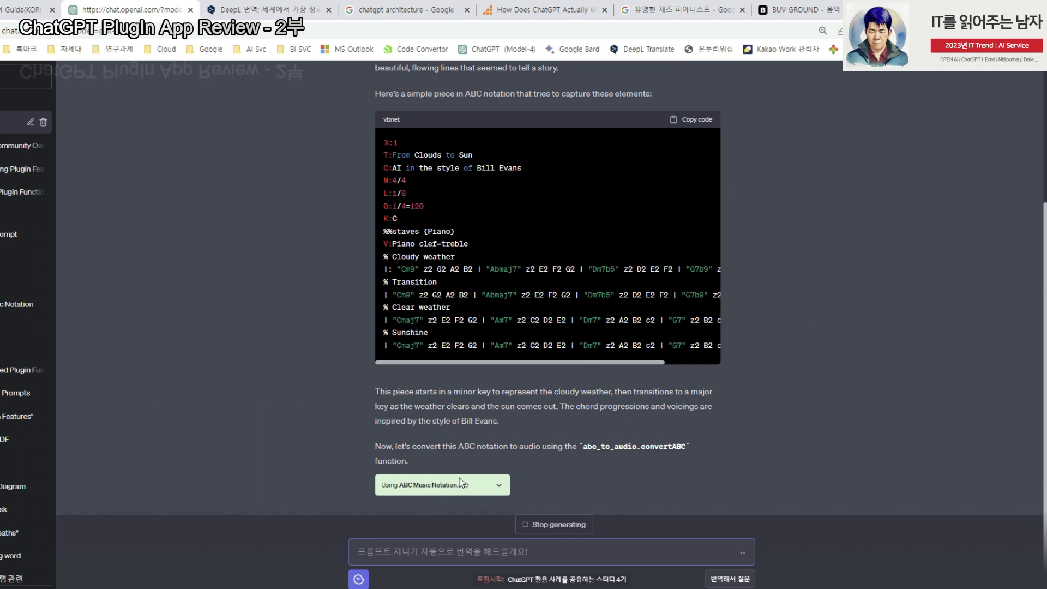
# - Expand the ABC Music Notation plugin call and highlight its audio_url and midi_url lines
pyautogui.click(498, 487)
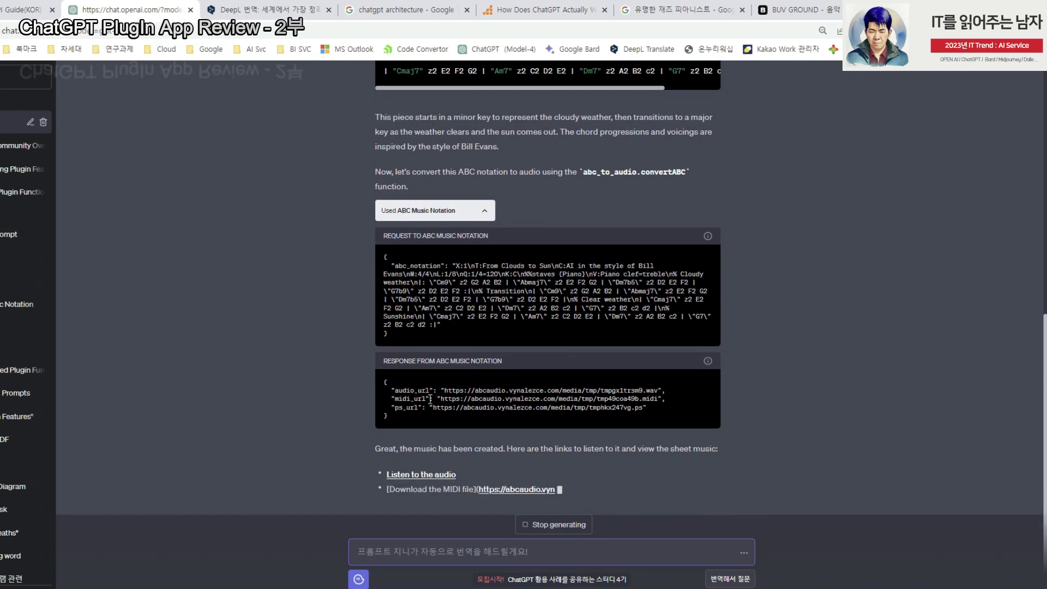
pyautogui.moveTo(395, 391); pyautogui.dragTo(666, 376)
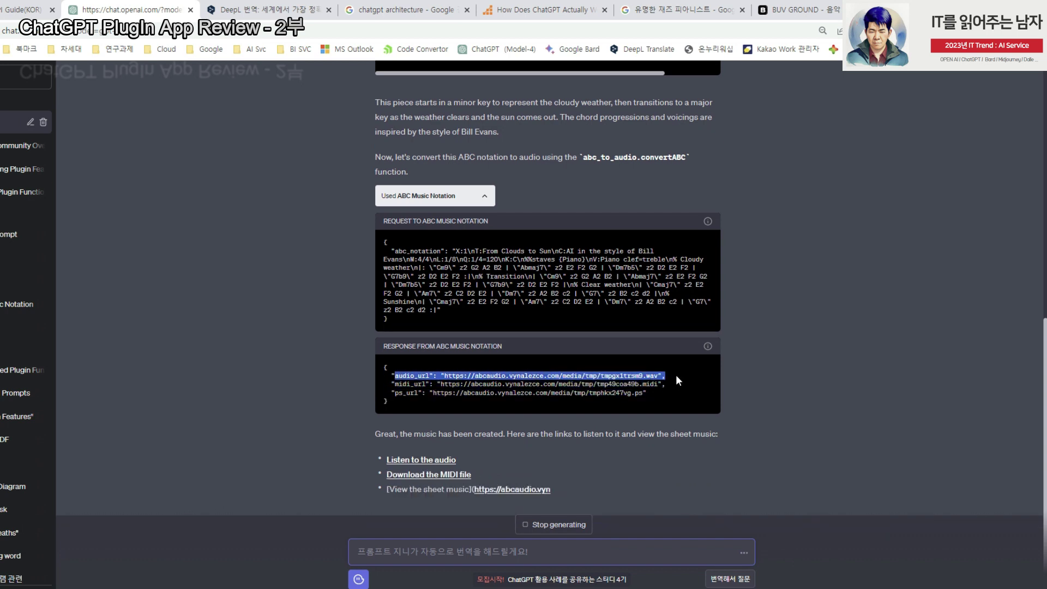
pyautogui.moveTo(394, 384); pyautogui.dragTo(676, 368)
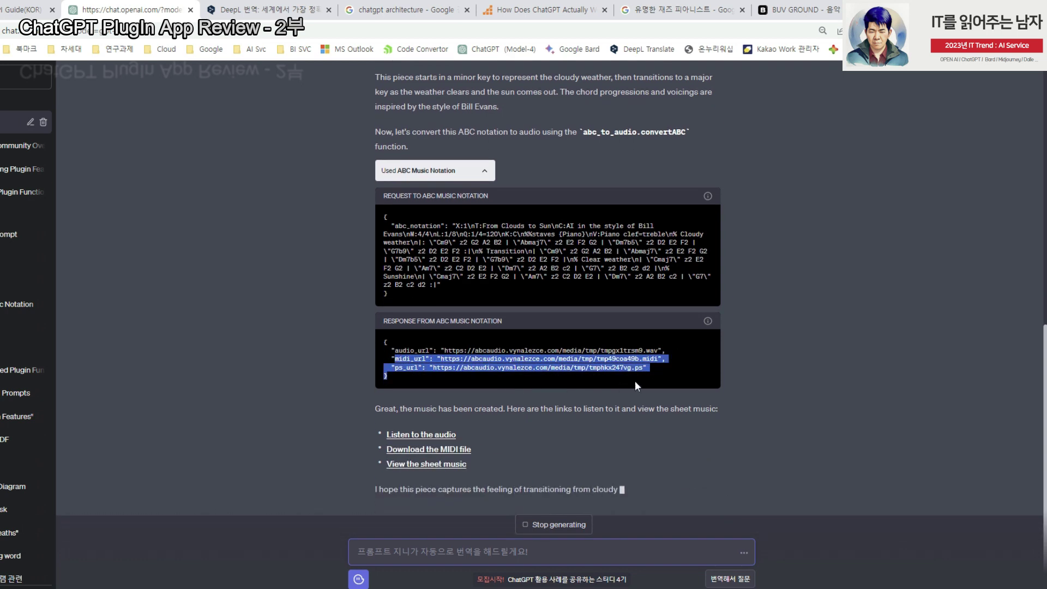
pyautogui.click(396, 353)
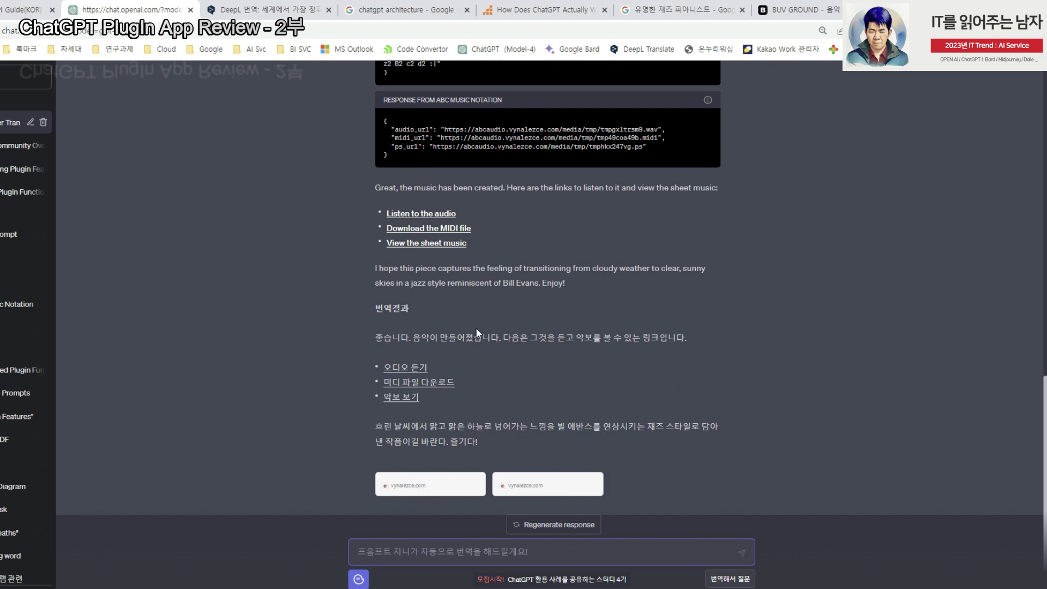
# - Play the generated jazz audio in Windows Media Player, then close the player
pyautogui.click(443, 214)
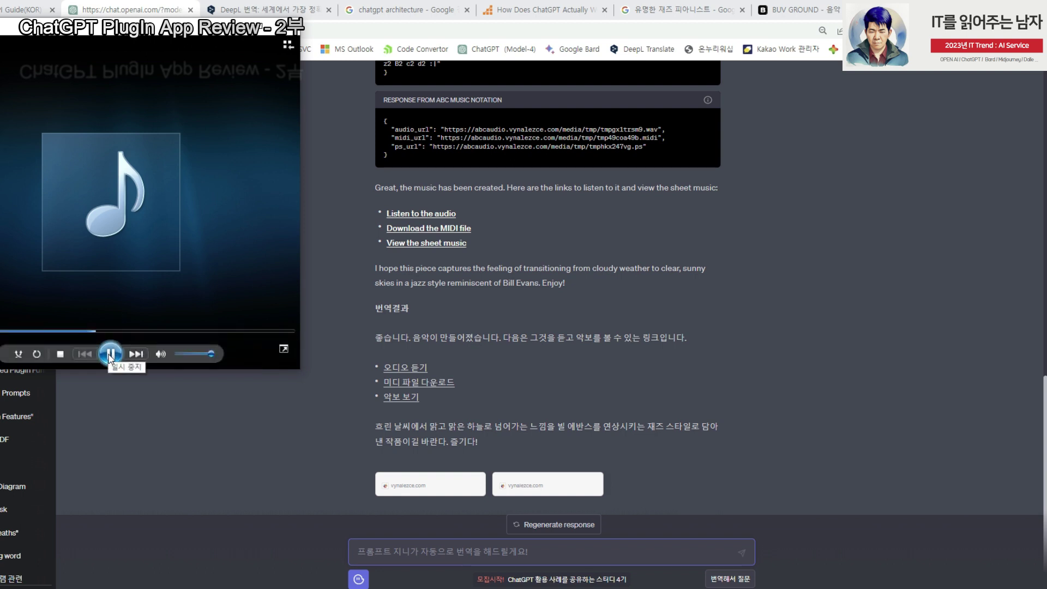
pyautogui.click(111, 354)
pyautogui.click(288, 33)
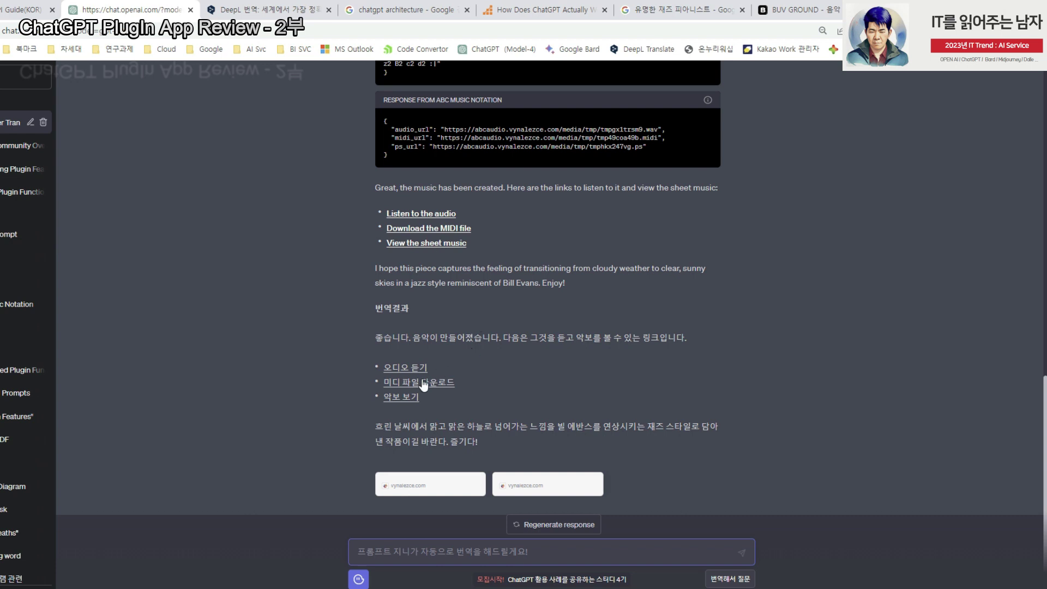
# - Download the piece's MIDI file and switch to the Scalable Path article
pyautogui.click(409, 402)
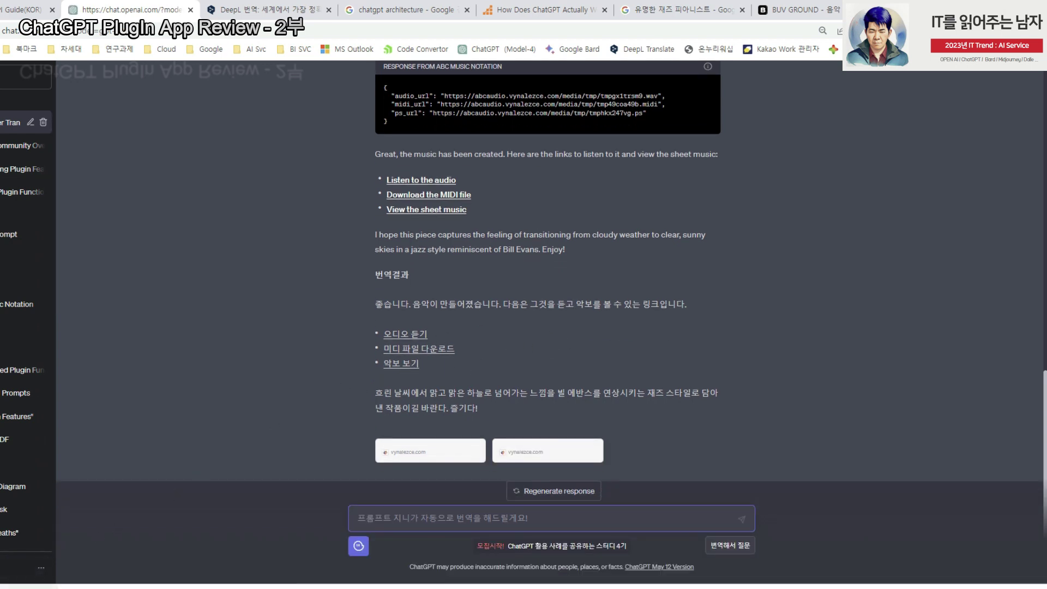
pyautogui.rightClick(33, 587)
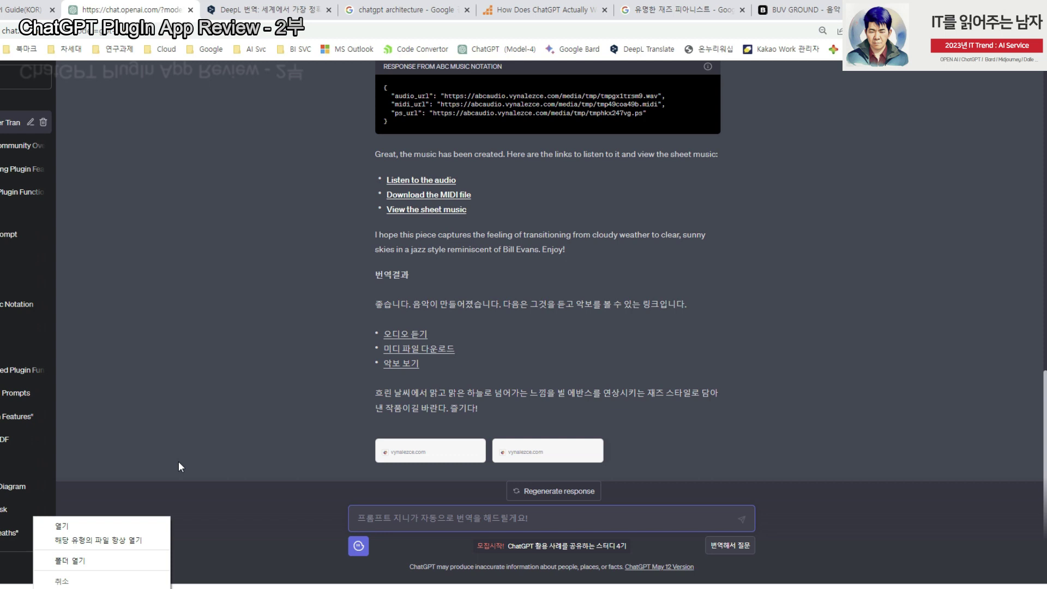
pyautogui.click(222, 421)
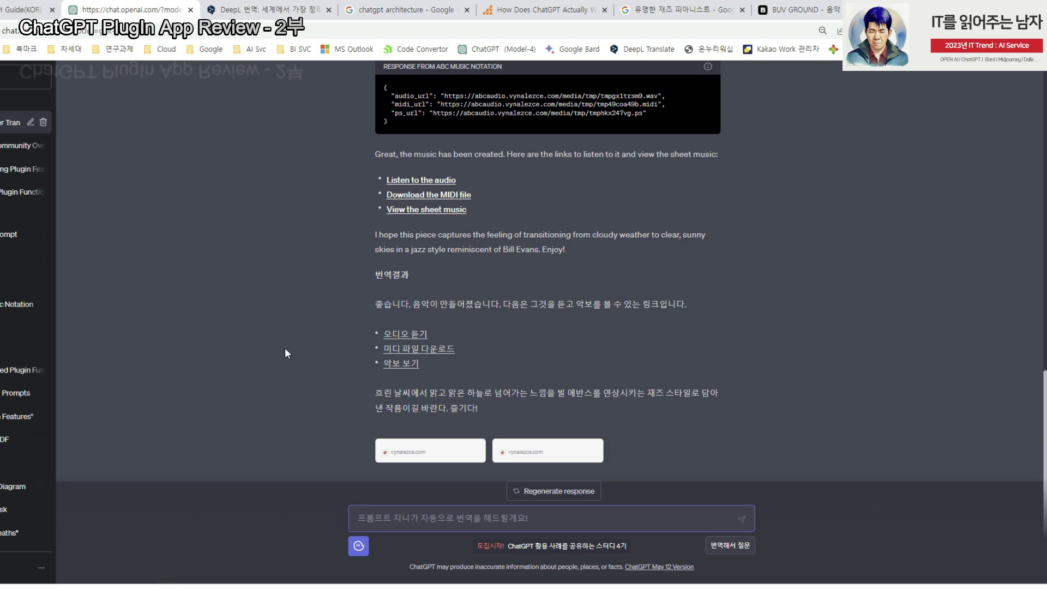
pyautogui.click(539, 10)
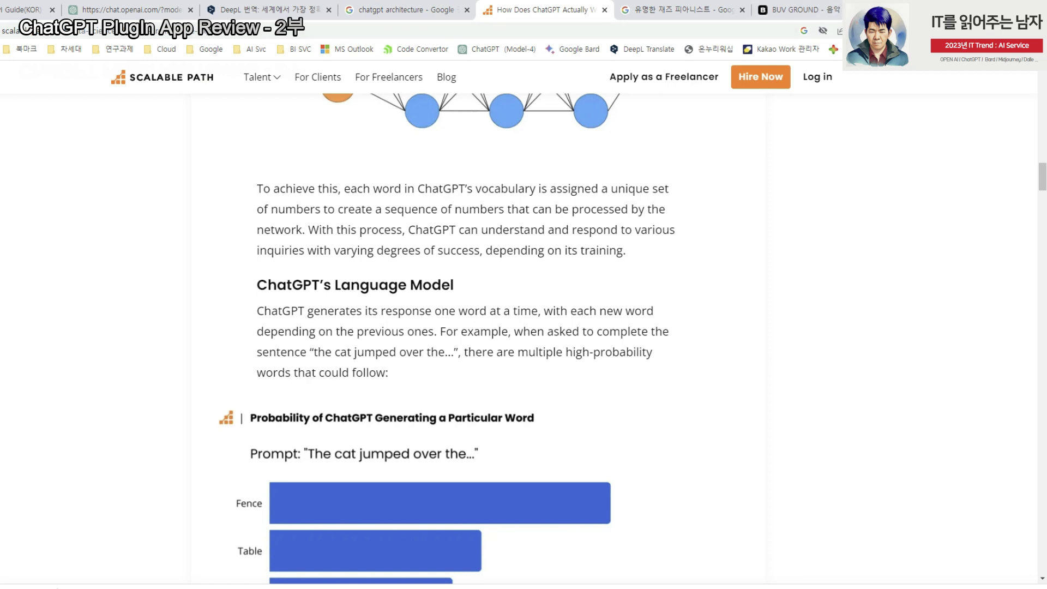
# - Search Google for '온라인투pdf' in a new tab
pyautogui.hotkey('ctrl', 't')
pyautogui.click(408, 245)
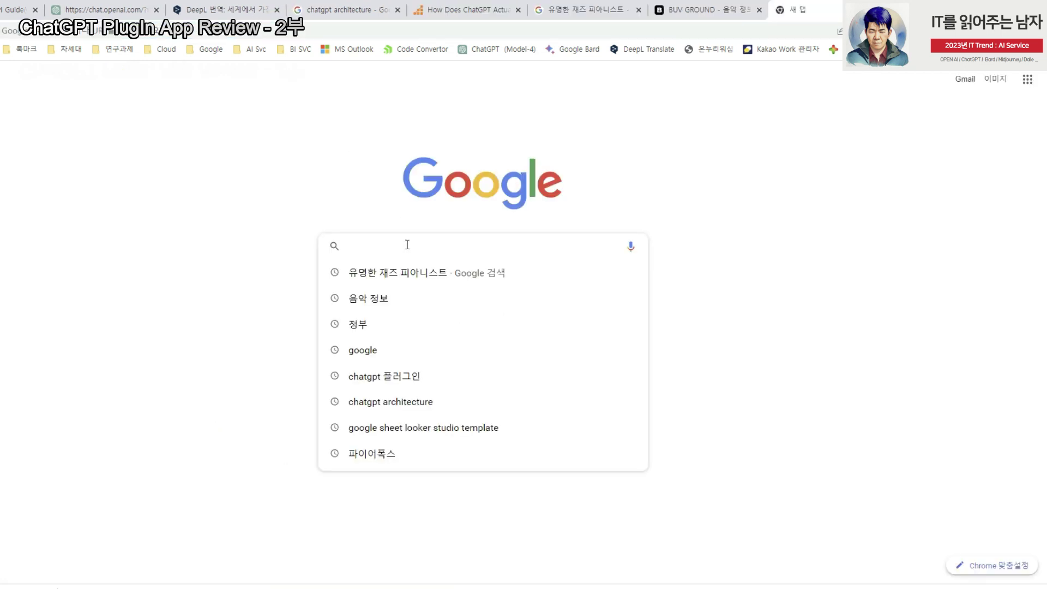
pyautogui.write('ahdhu')
pyautogui.press('BackSpace')
pyautogui.press('BackSpace')
pyautogui.press('BackSpace')
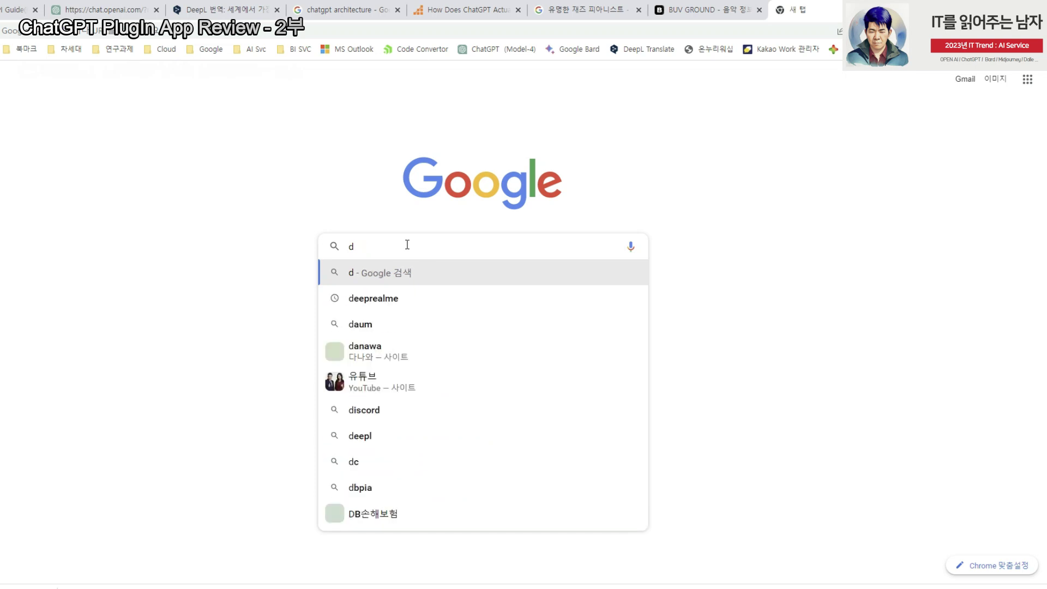
pyautogui.press('BackSpace')
pyautogui.write('온라인')
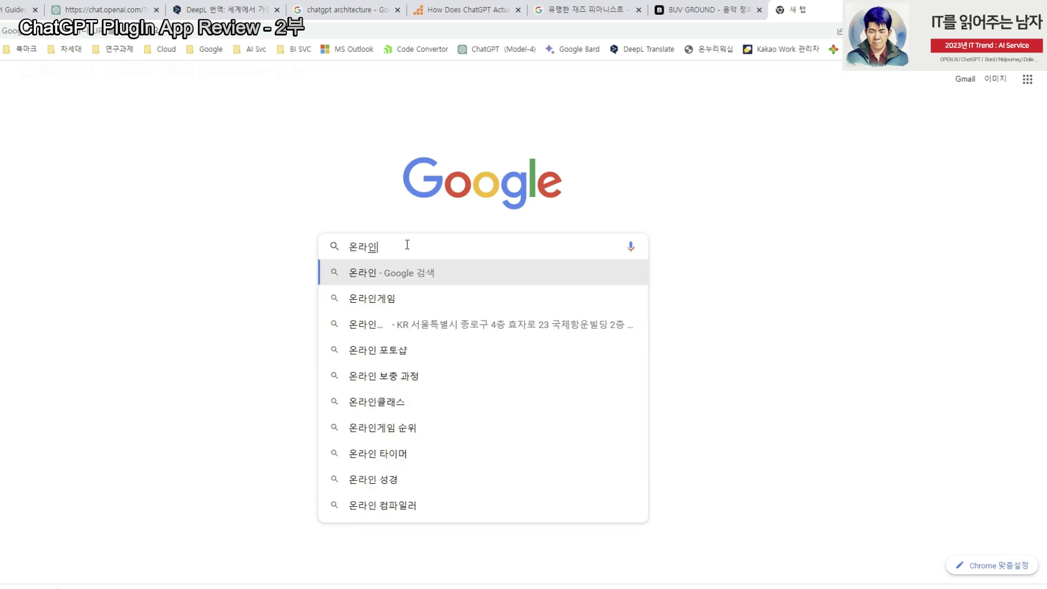
pyautogui.write('투')
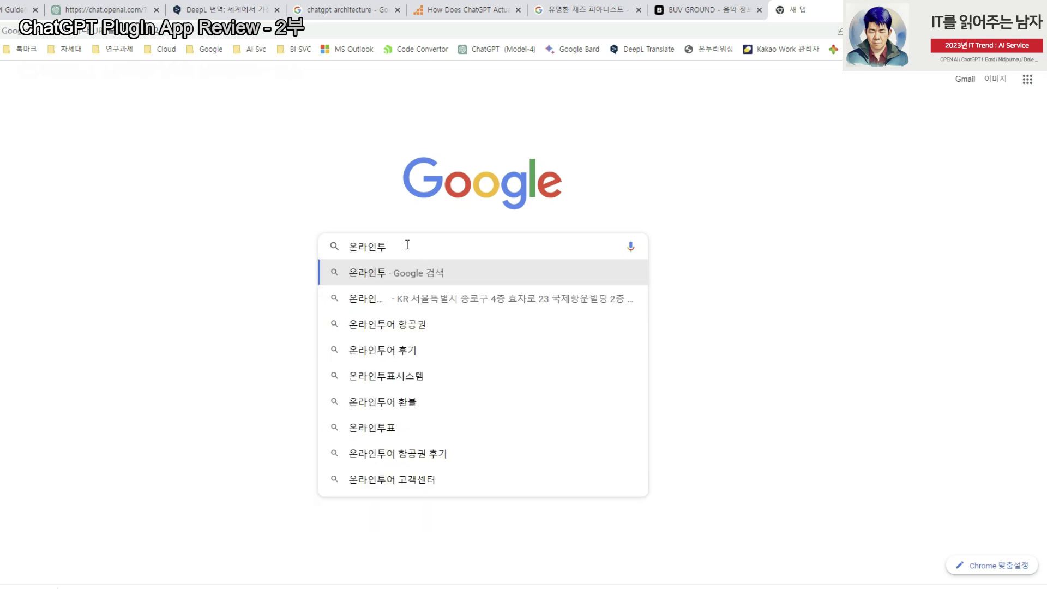
pyautogui.write('pdf')
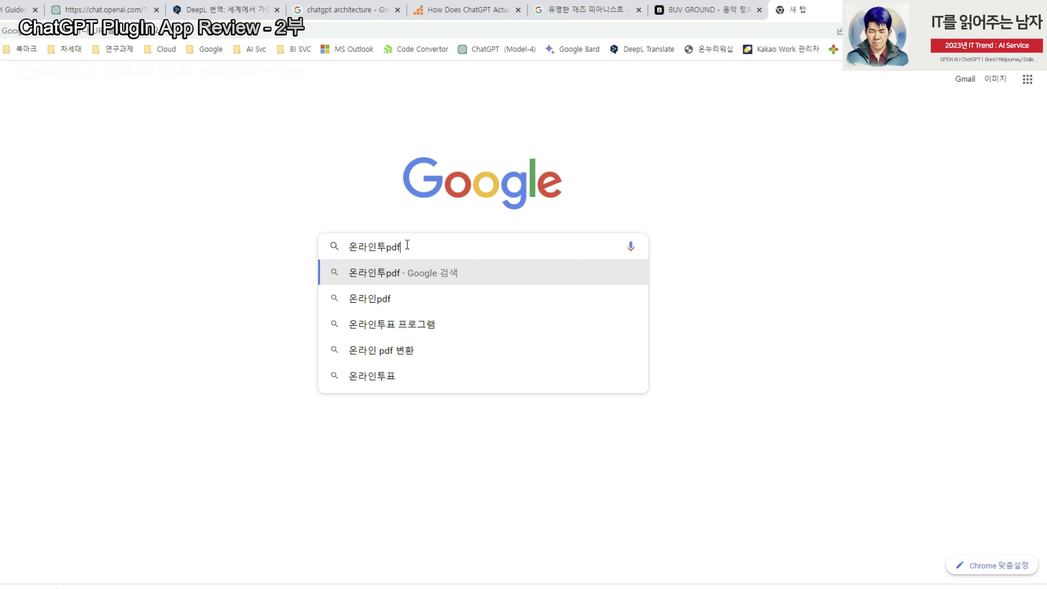
pyautogui.press('Return')
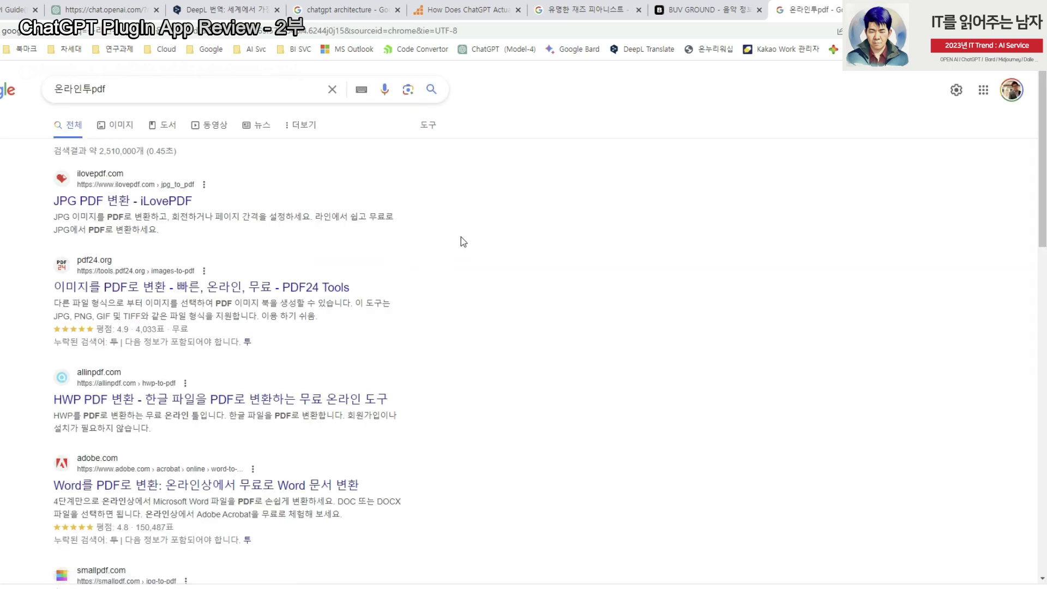
pyautogui.scroll(-3, 461, 238)
pyautogui.scroll(3, 460, 239)
# - Replace the query with 'online2pdf.com' and search again
pyautogui.doubleClick(164, 92)
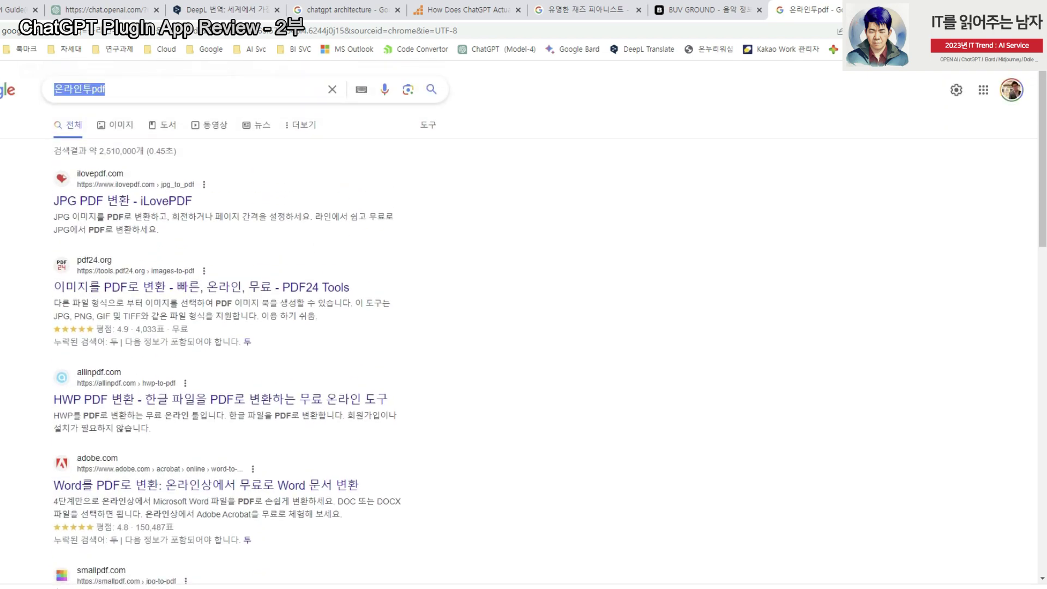
pyautogui.write('ㅐㅜㅣㅑ')
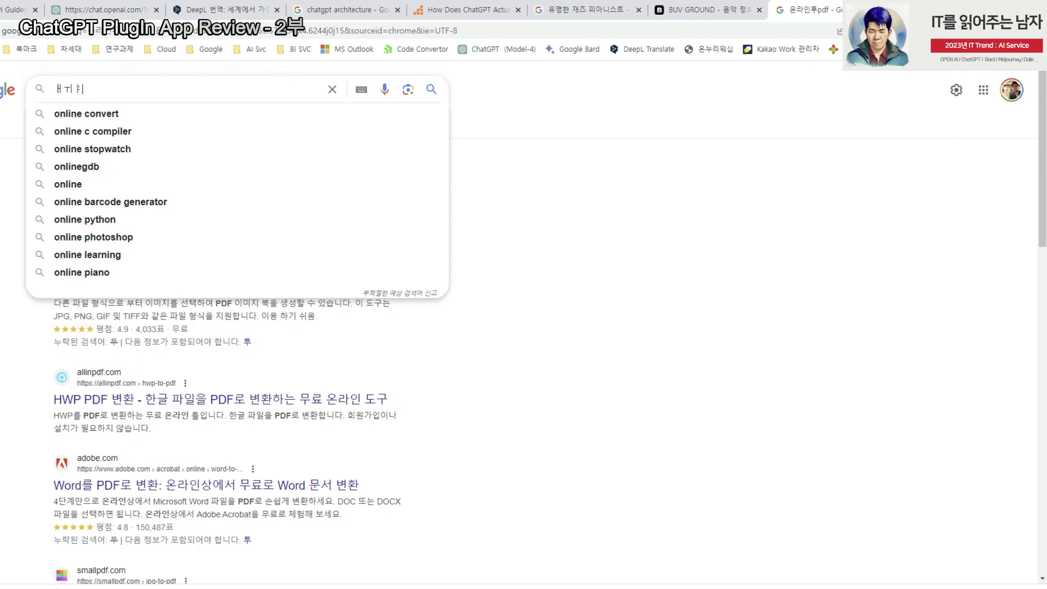
pyautogui.press('BackSpace')
pyautogui.press('BackSpace')
pyautogui.press('BackSpace')
pyautogui.write('onlin')
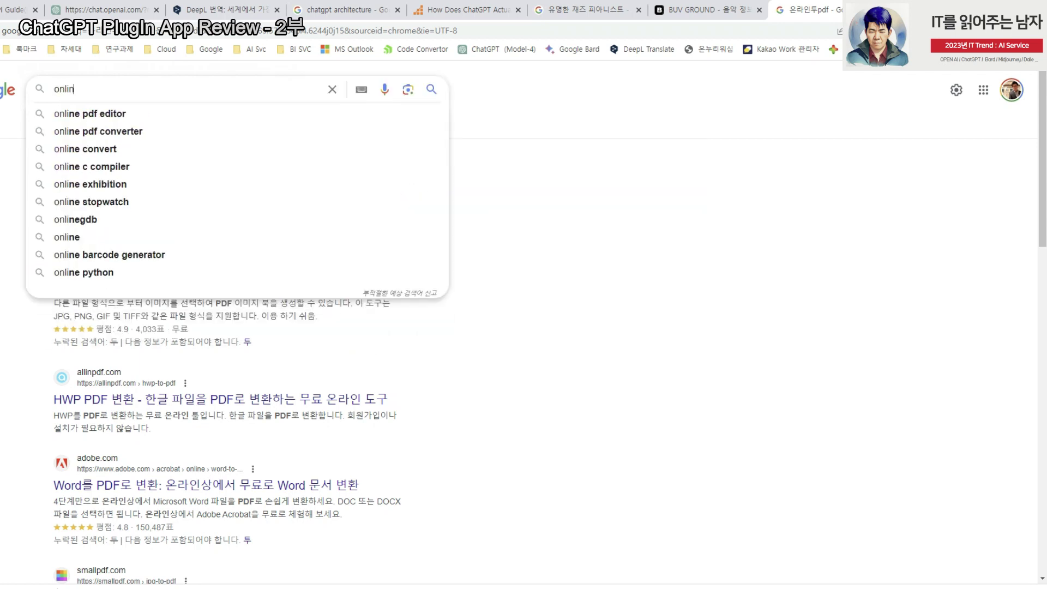
pyautogui.write('e2')
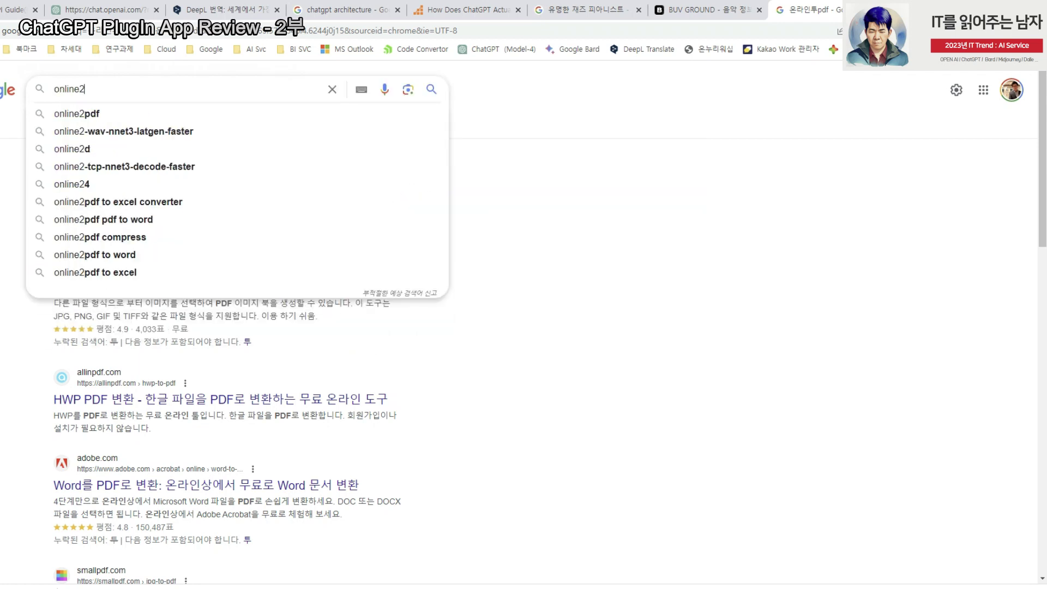
pyautogui.write('pdf.com')
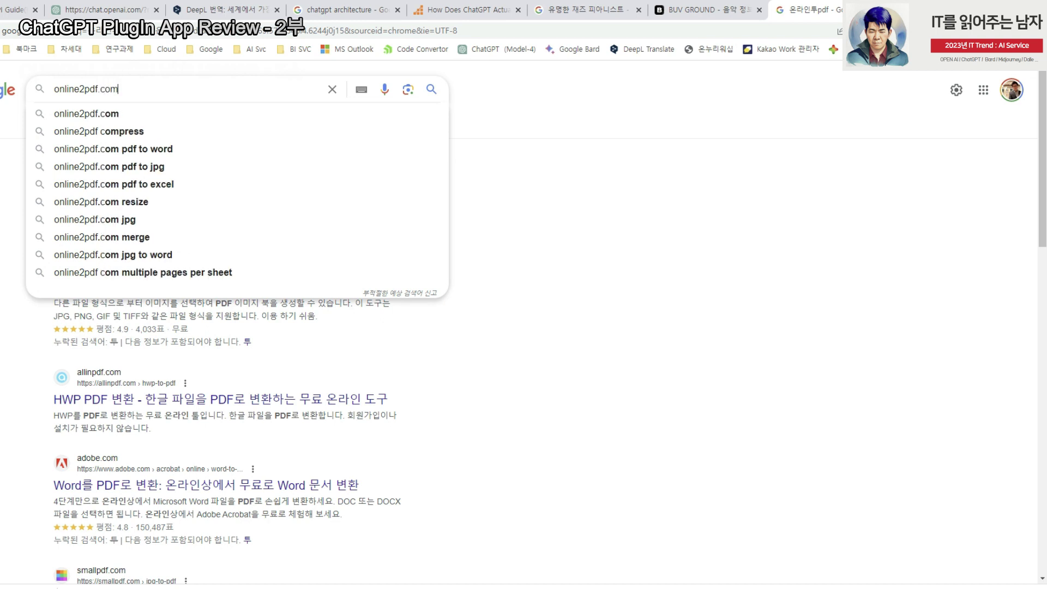
pyautogui.press('Return')
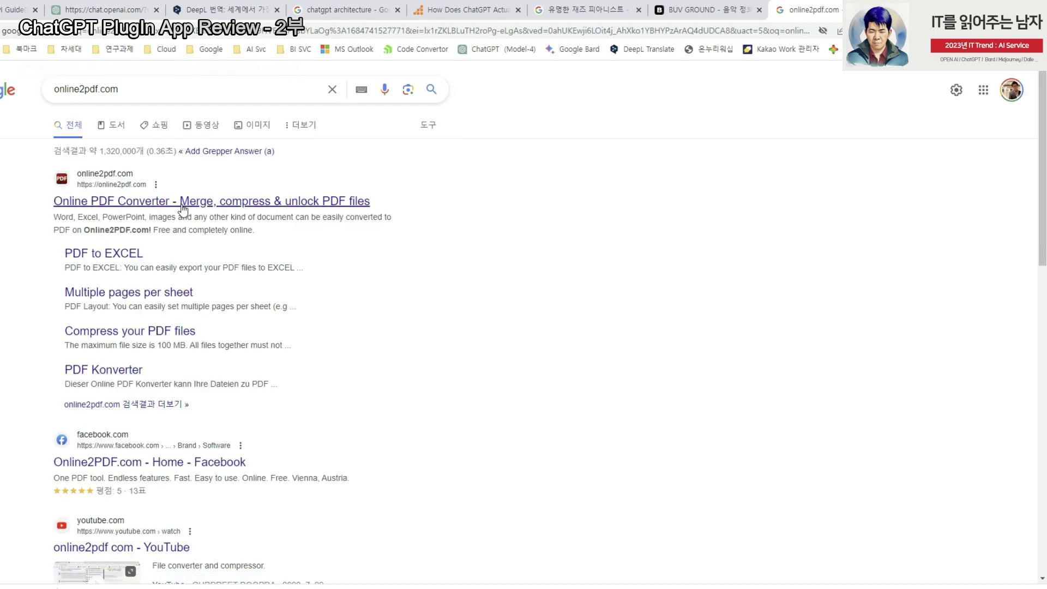
# - Upload tmphkx247vg.ps from Downloads to Online2PDF and convert it to PDF
pyautogui.click(183, 206)
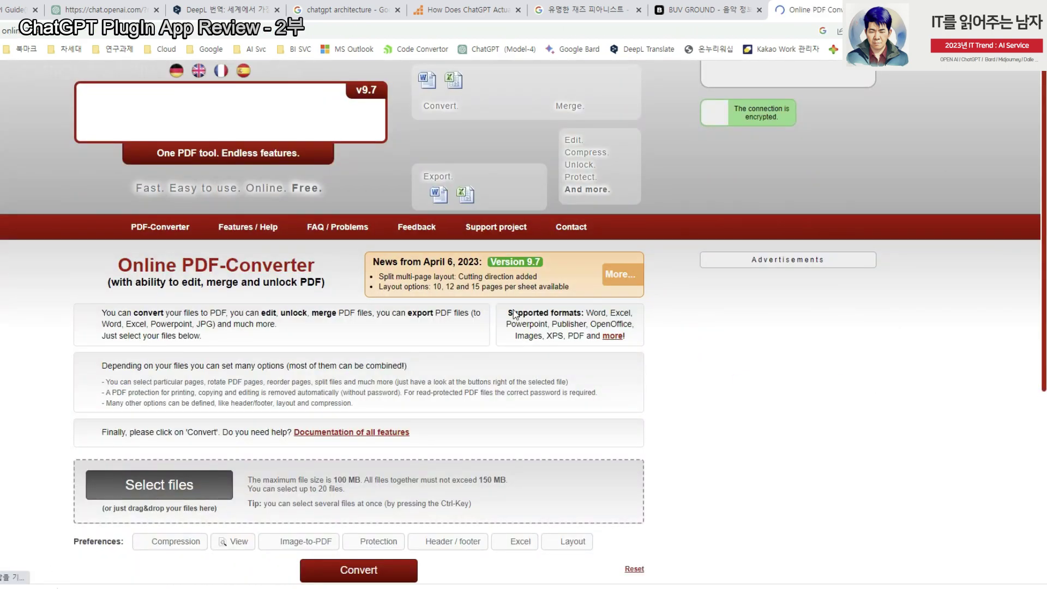
pyautogui.scroll(-1, 246, 403)
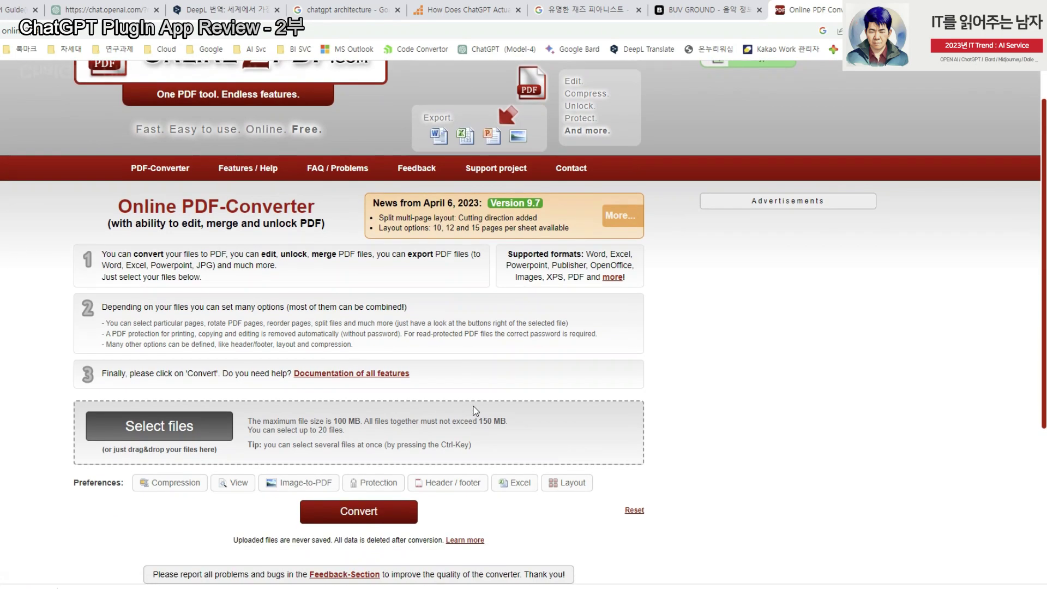
pyautogui.click(179, 427)
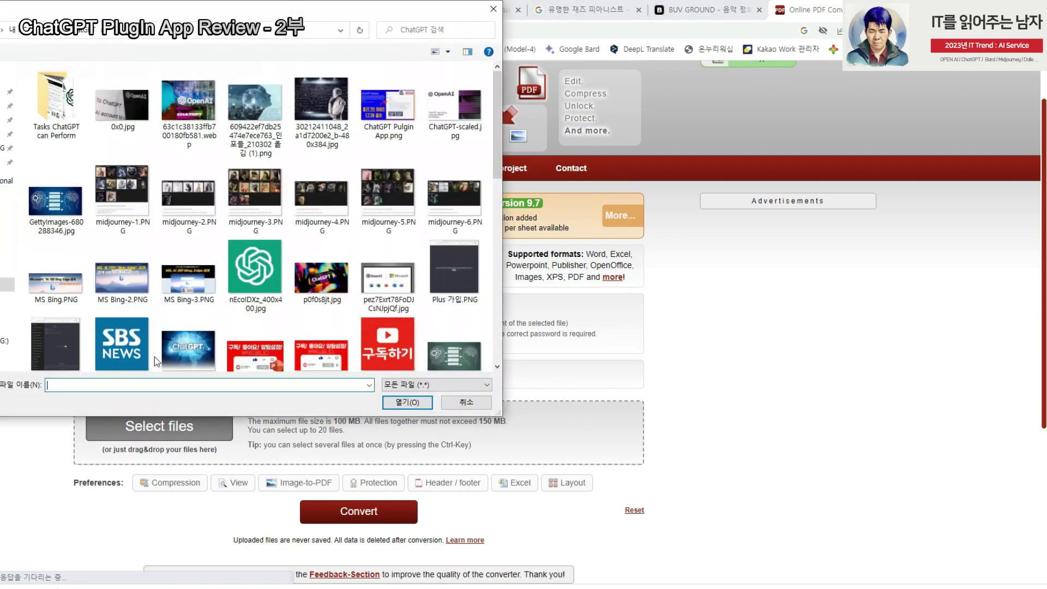
pyautogui.click(6, 105)
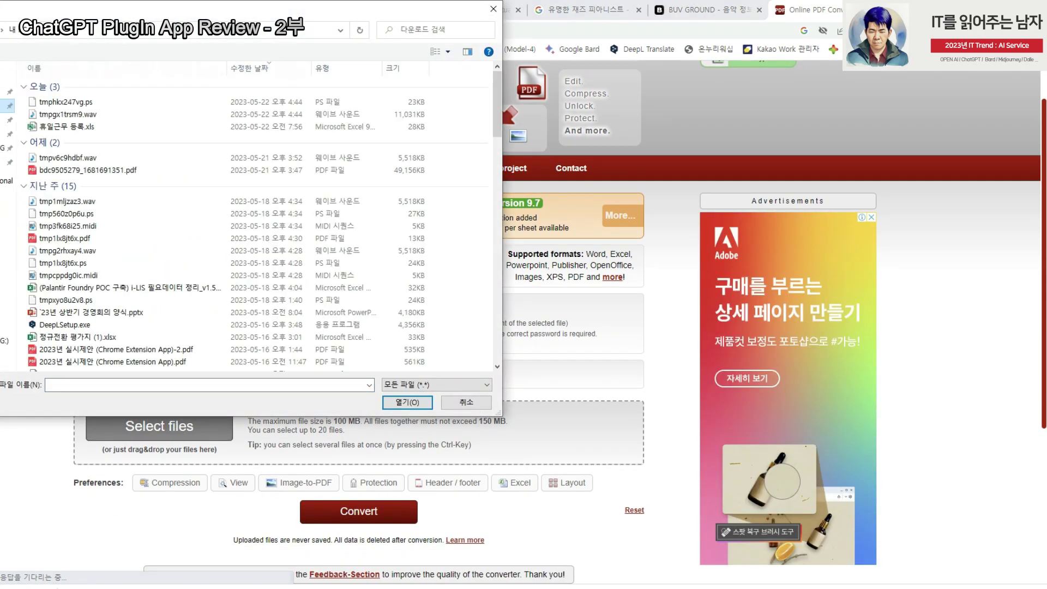
pyautogui.click(103, 101)
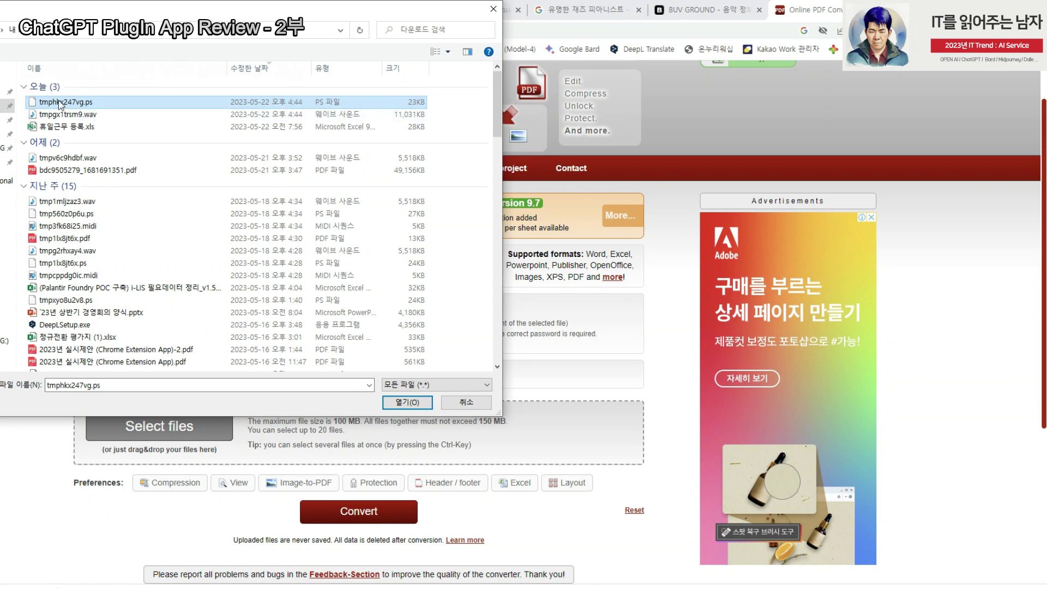
pyautogui.click(408, 401)
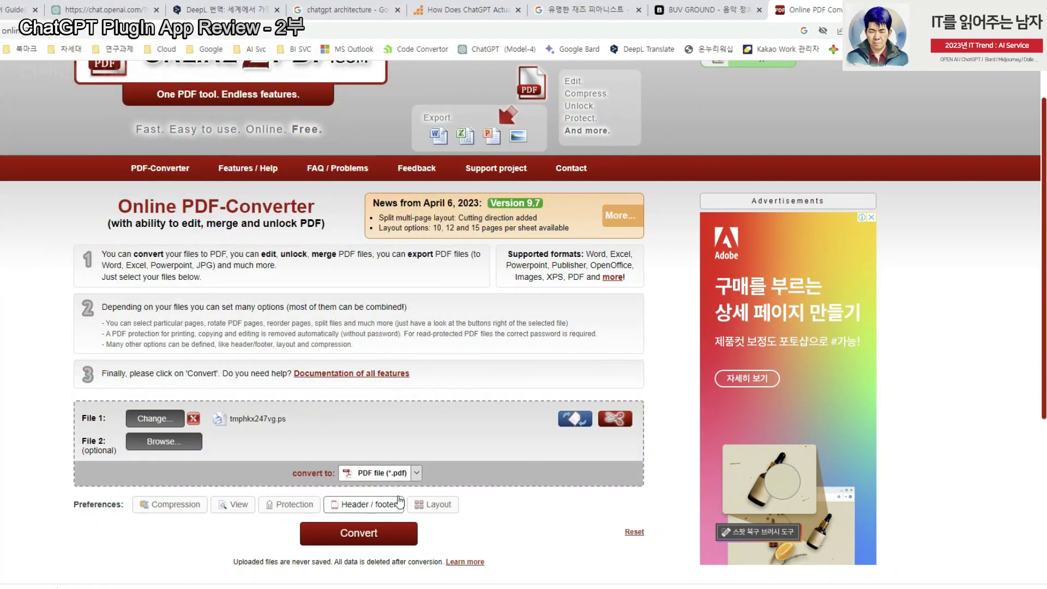
pyautogui.scroll(-2, 303, 437)
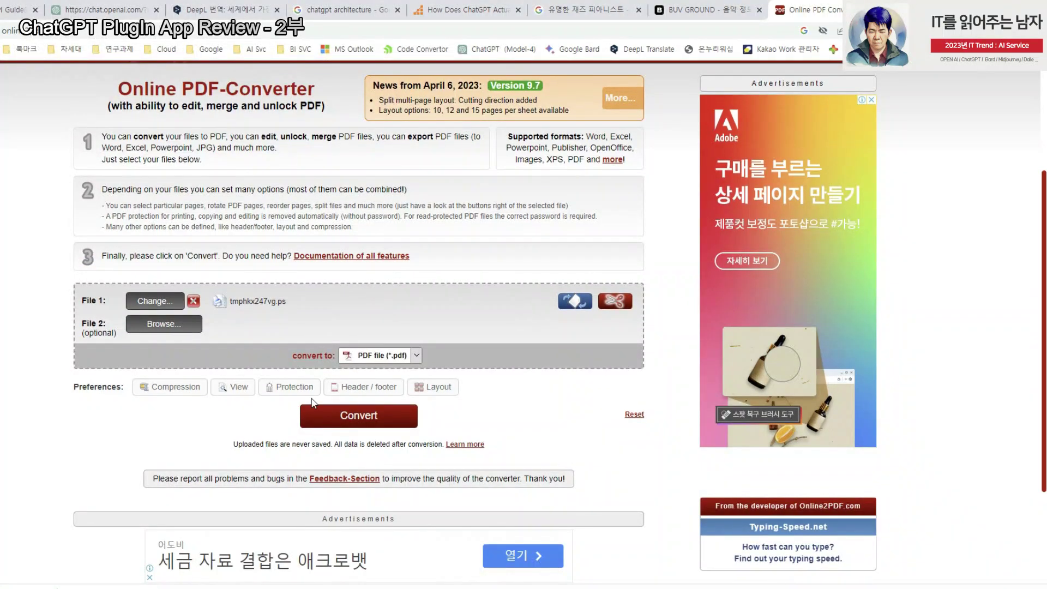
pyautogui.click(377, 421)
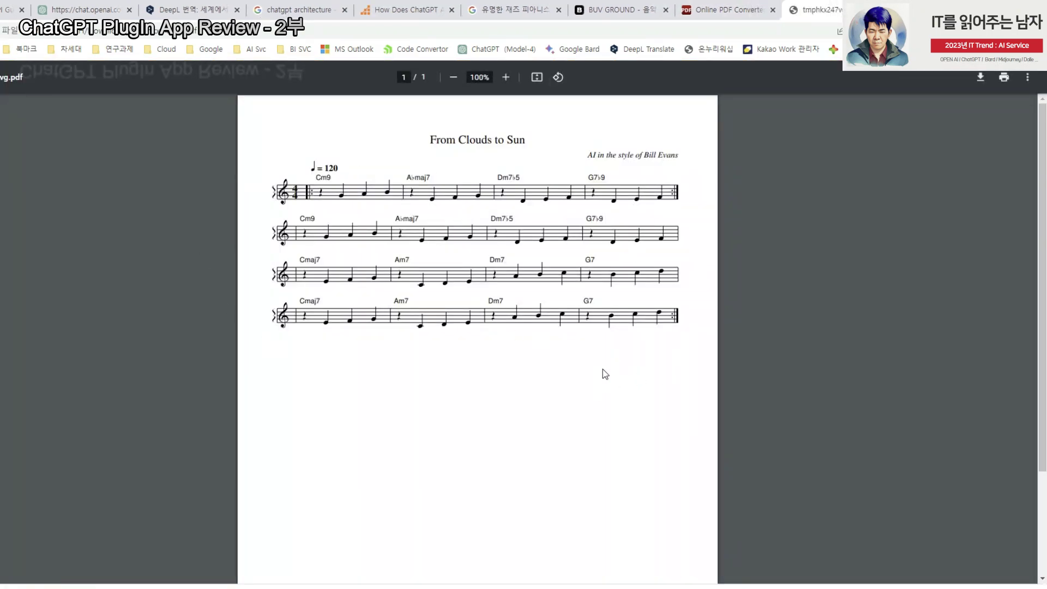
# - Select the 'From Clouds to Sun' title and 'AI in the style of Bill Evans' subtitle, then close the PDF
pyautogui.moveTo(589, 155); pyautogui.dragTo(681, 155)
pyautogui.click(646, 155)
pyautogui.moveTo(430, 141); pyautogui.dragTo(537, 138)
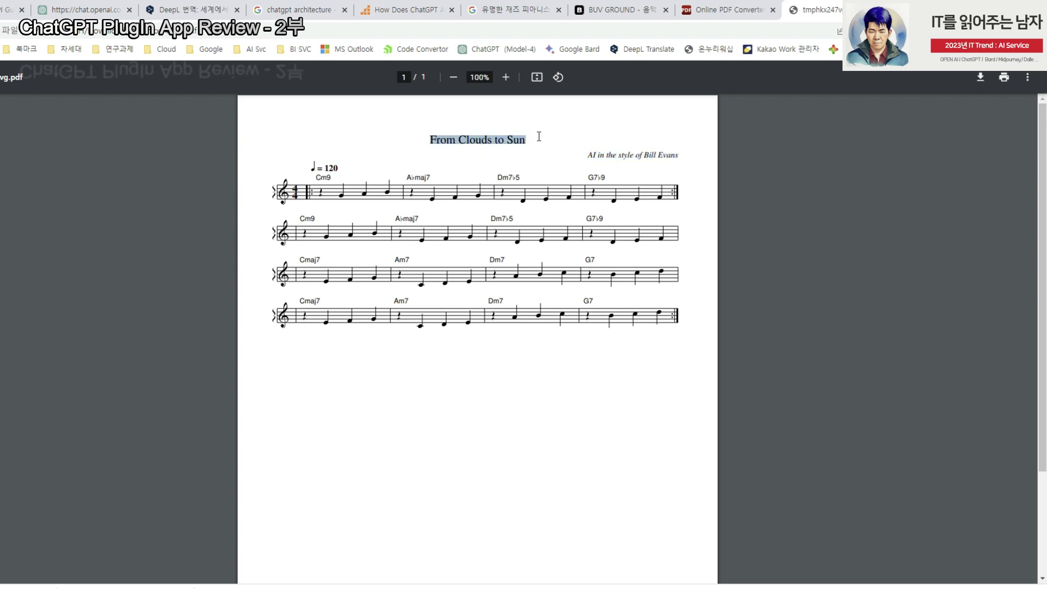
pyautogui.click(464, 141)
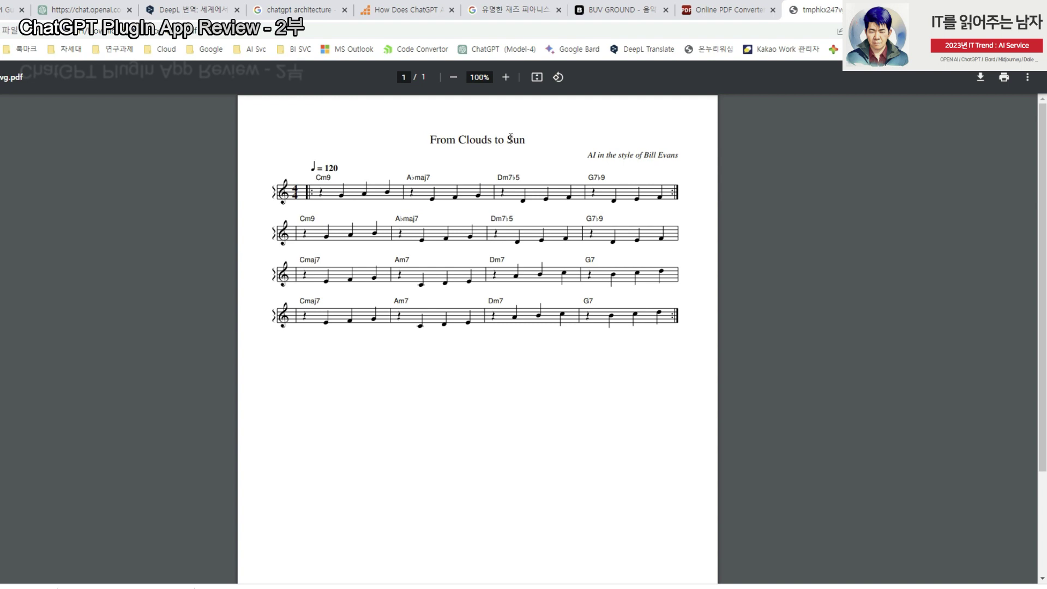
pyautogui.moveTo(508, 140); pyautogui.dragTo(527, 139)
pyautogui.click(758, 334)
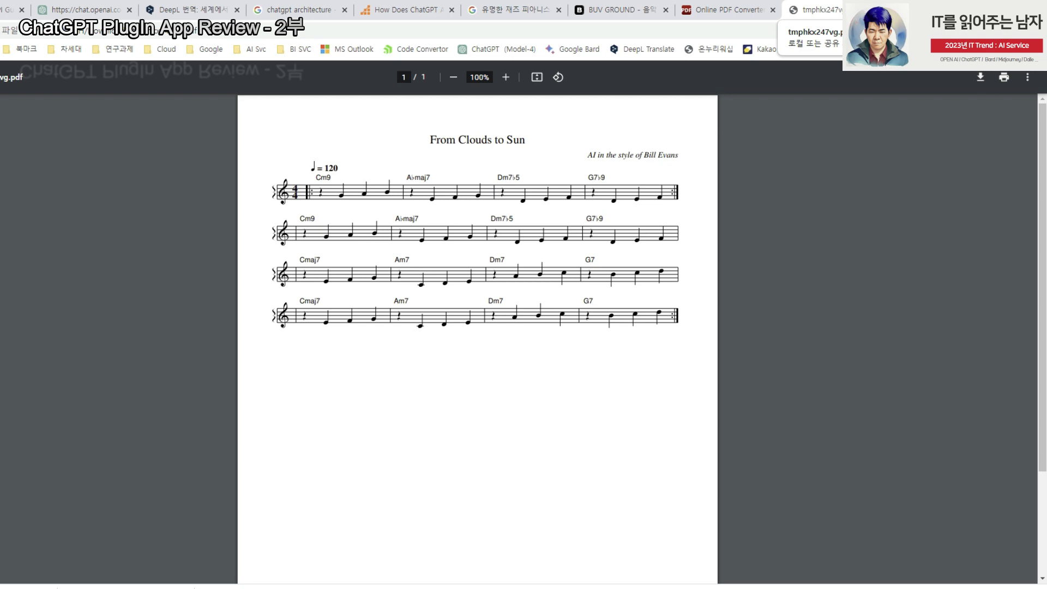
pyautogui.hotkey('ctrl', 'w')
pyautogui.click(103, 9)
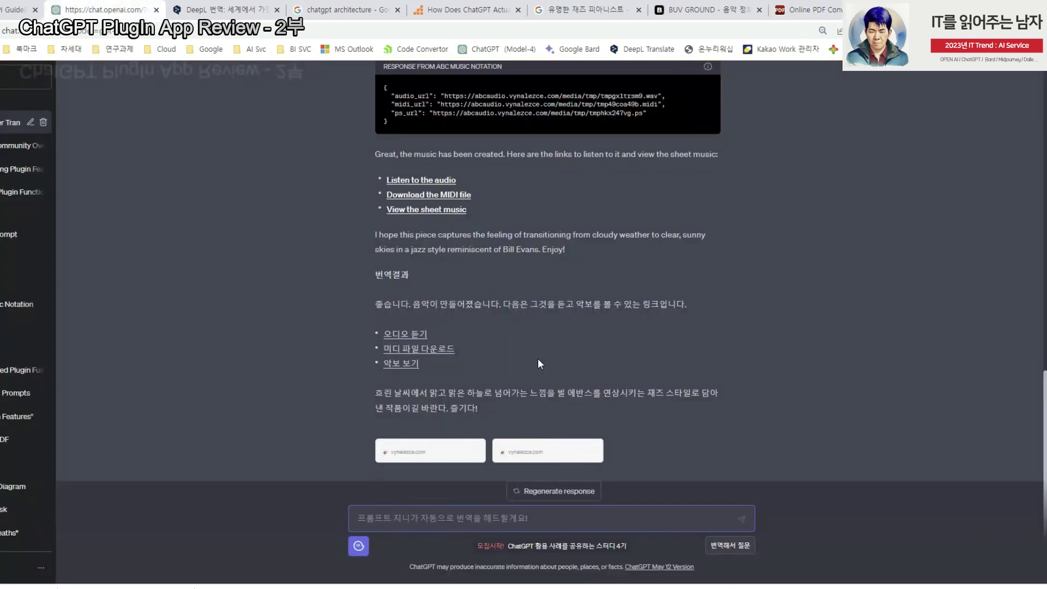
pyautogui.scroll(5, 649, 498)
pyautogui.scroll(5, 644, 404)
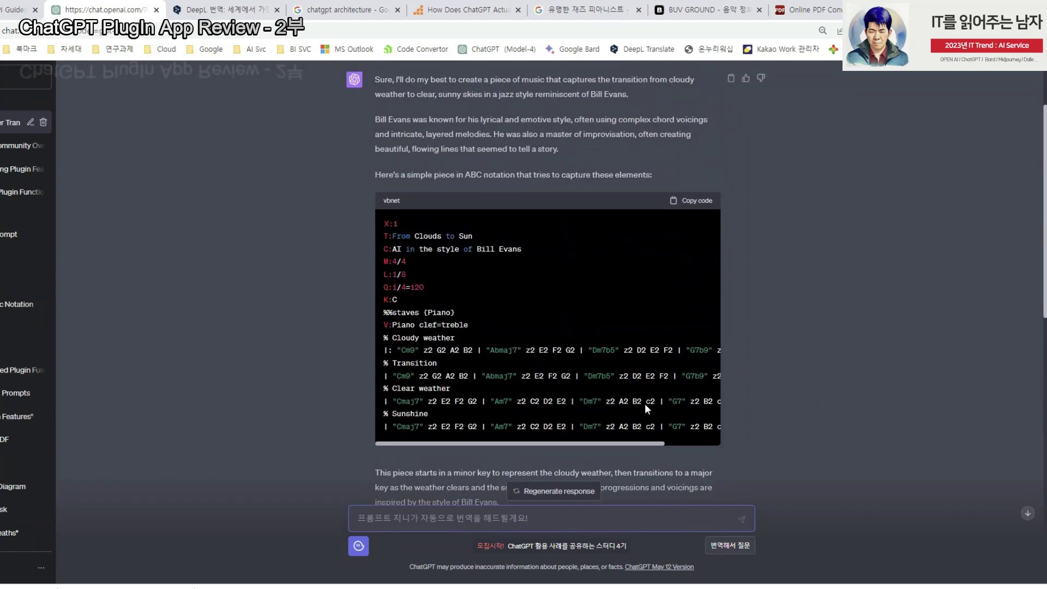
pyautogui.scroll(5, 644, 404)
pyautogui.scroll(-6, 737, 403)
pyautogui.scroll(-2, 742, 410)
pyautogui.scroll(-7, 745, 412)
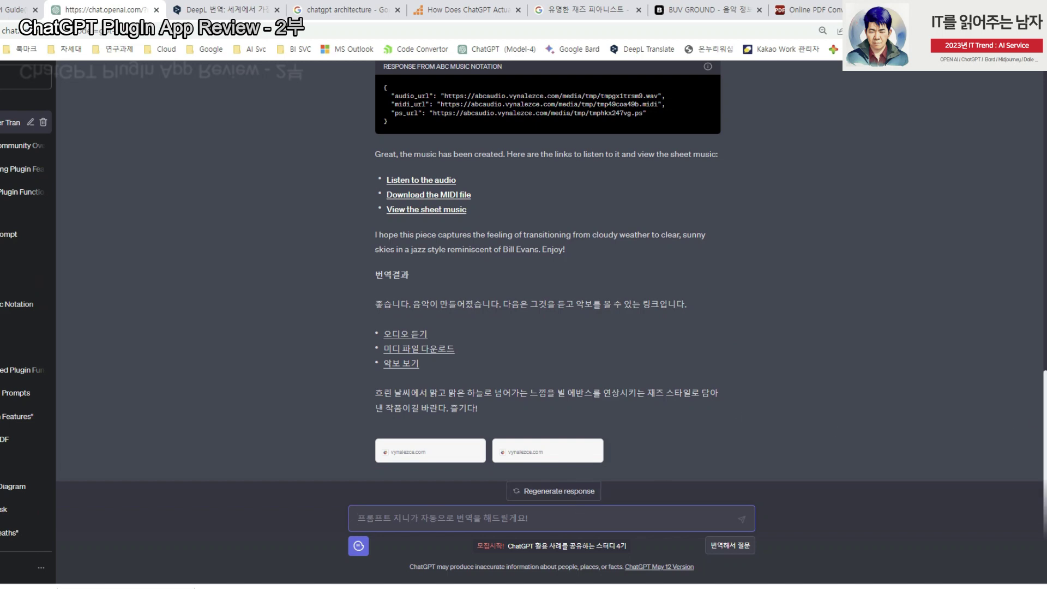
pyautogui.scroll(4, 960, 288)
pyautogui.scroll(10, 649, 280)
pyautogui.scroll(3, 649, 280)
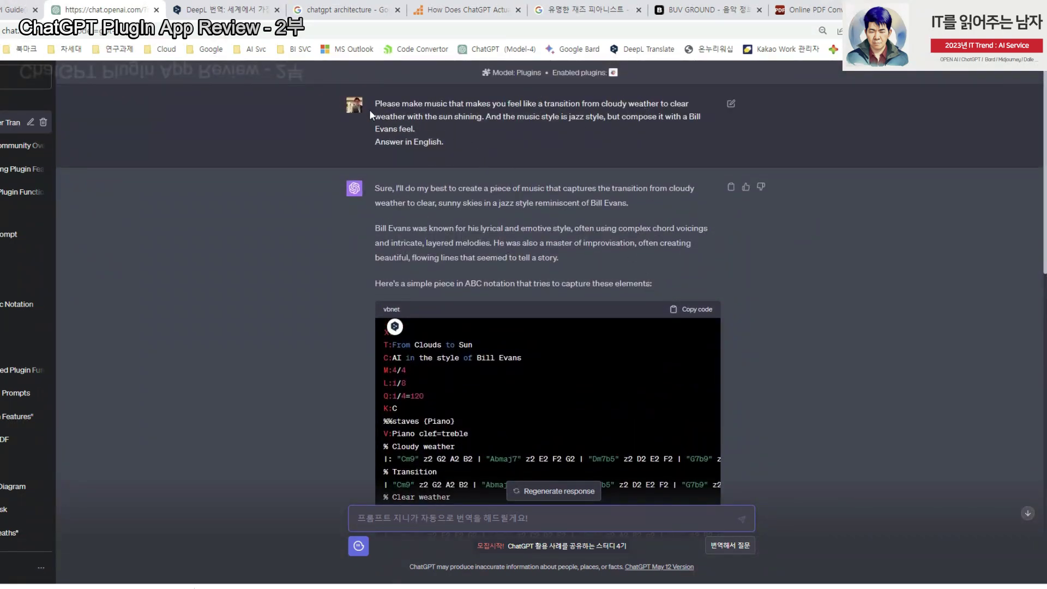
pyautogui.scroll(-3, 702, 316)
pyautogui.scroll(-7, 702, 316)
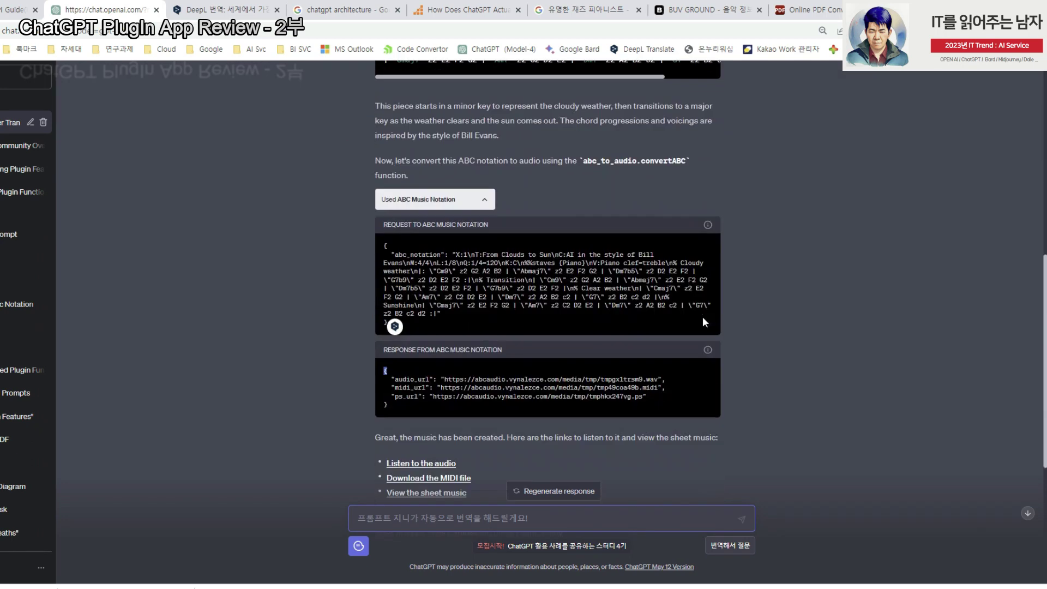
pyautogui.scroll(-2, 614, 283)
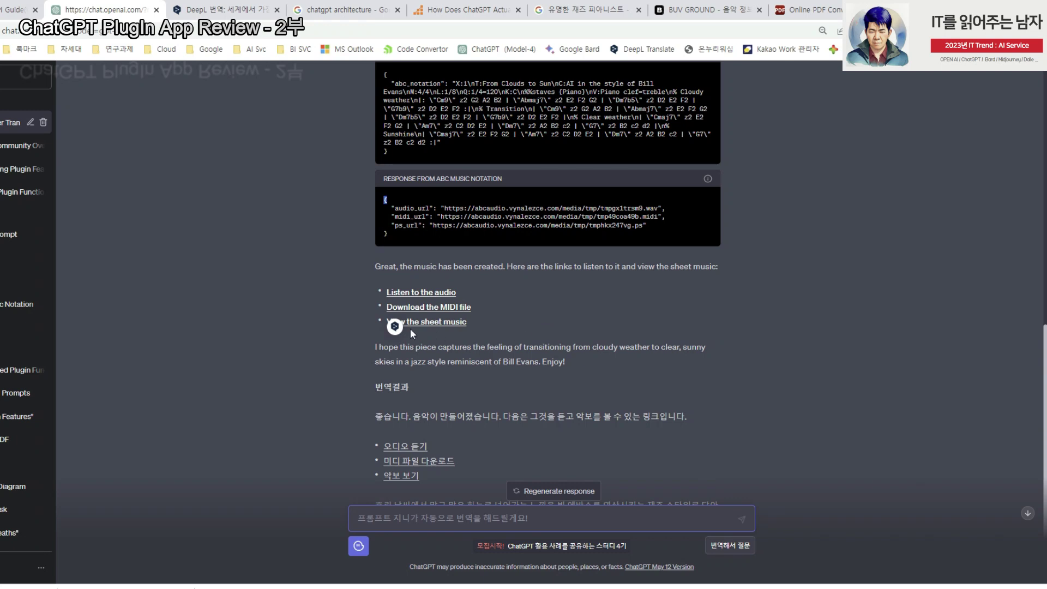
pyautogui.scroll(-2, 691, 337)
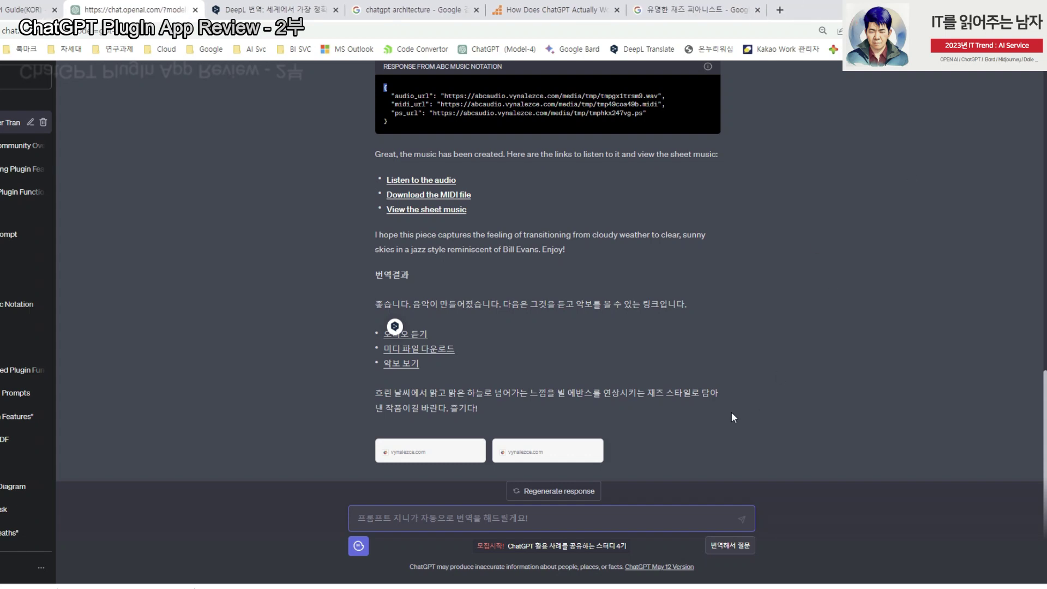
# - Open a new GPT-4 Plugins chat with ABC Music Notation disabled and Link Reader enabled
pyautogui.click(27, 76)
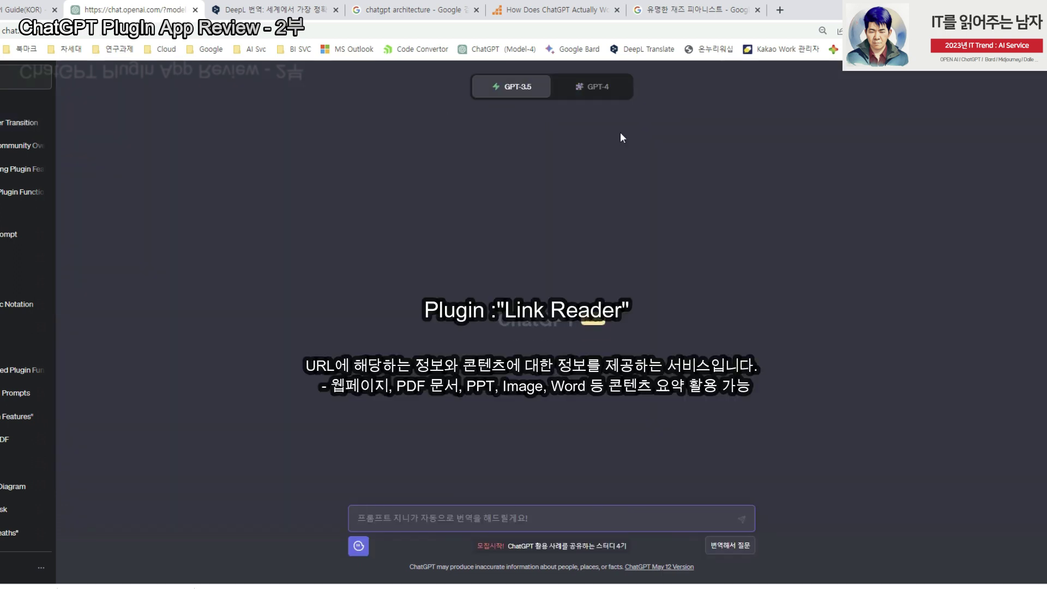
pyautogui.click(595, 86)
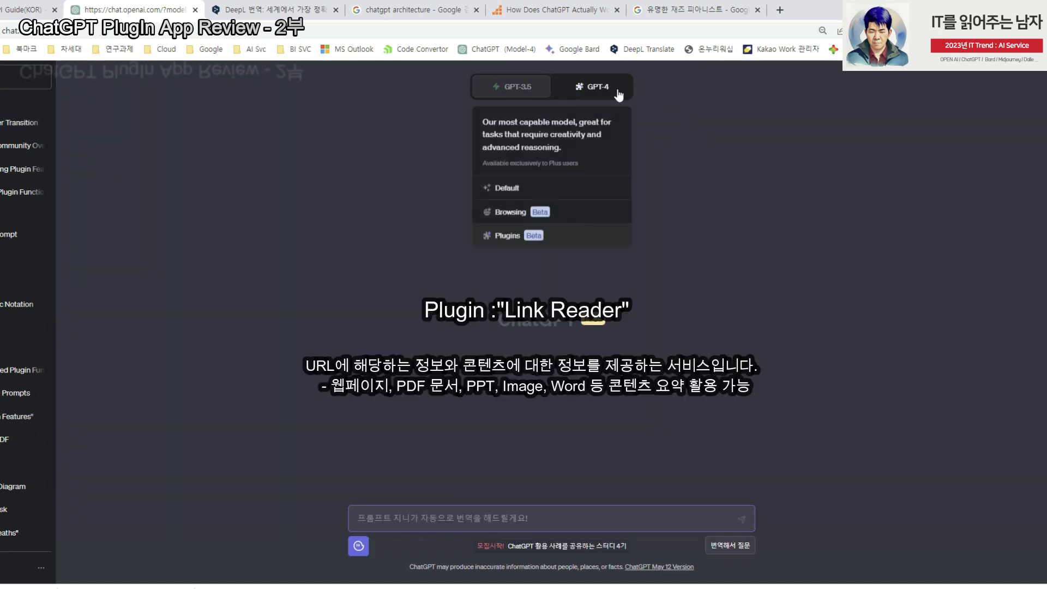
pyautogui.click(543, 235)
pyautogui.click(551, 115)
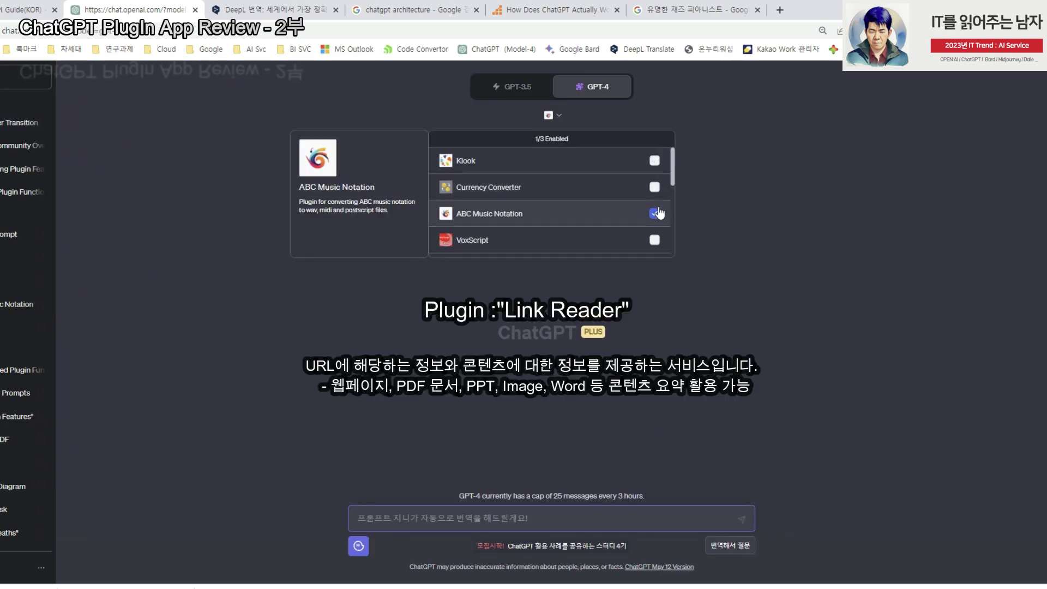
pyautogui.click(654, 213)
pyautogui.scroll(-5, 608, 213)
pyautogui.scroll(2, 611, 213)
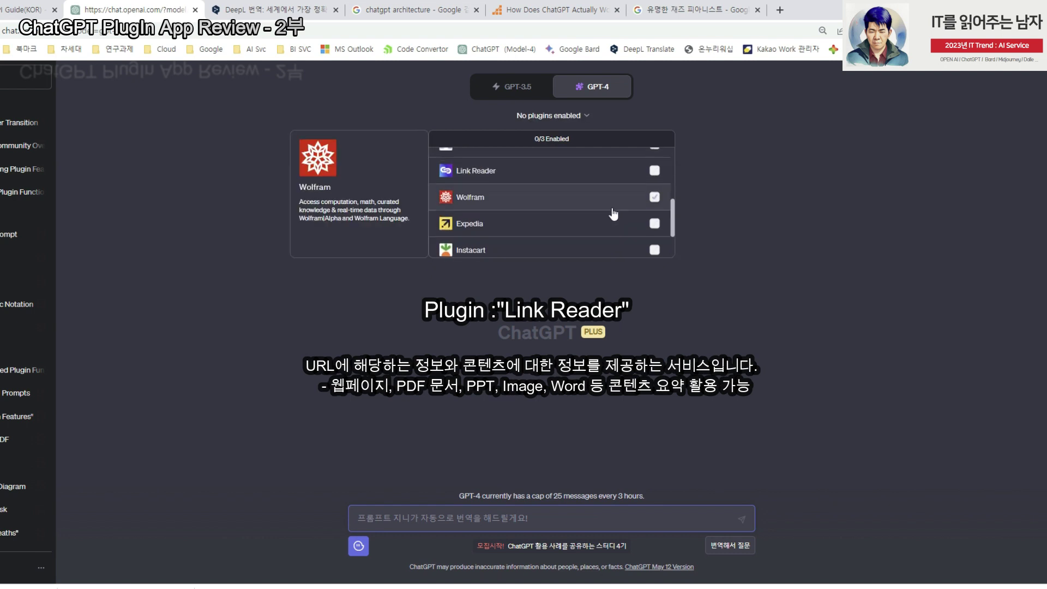
pyautogui.click(655, 171)
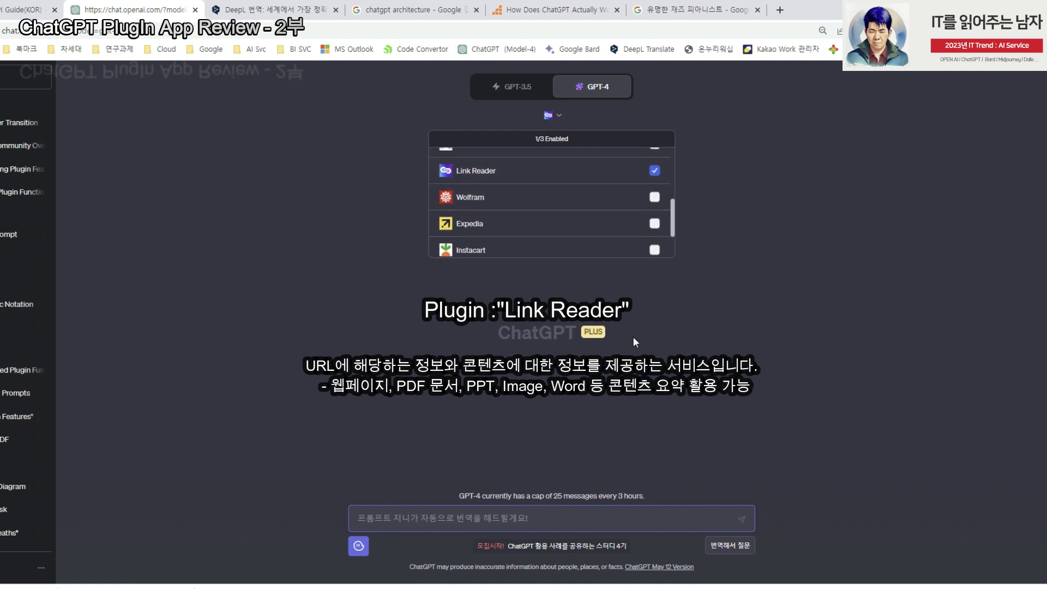
pyautogui.click(715, 341)
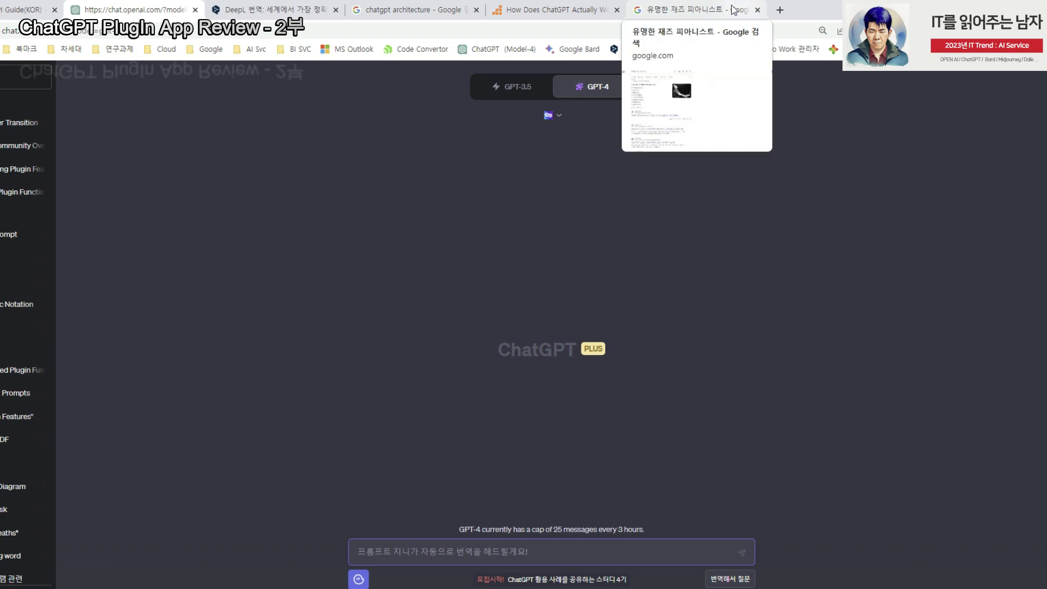
# - Copy the link address of the Scalable Path neural-network image in the 'chatgpt architecture' results
pyautogui.click(413, 5)
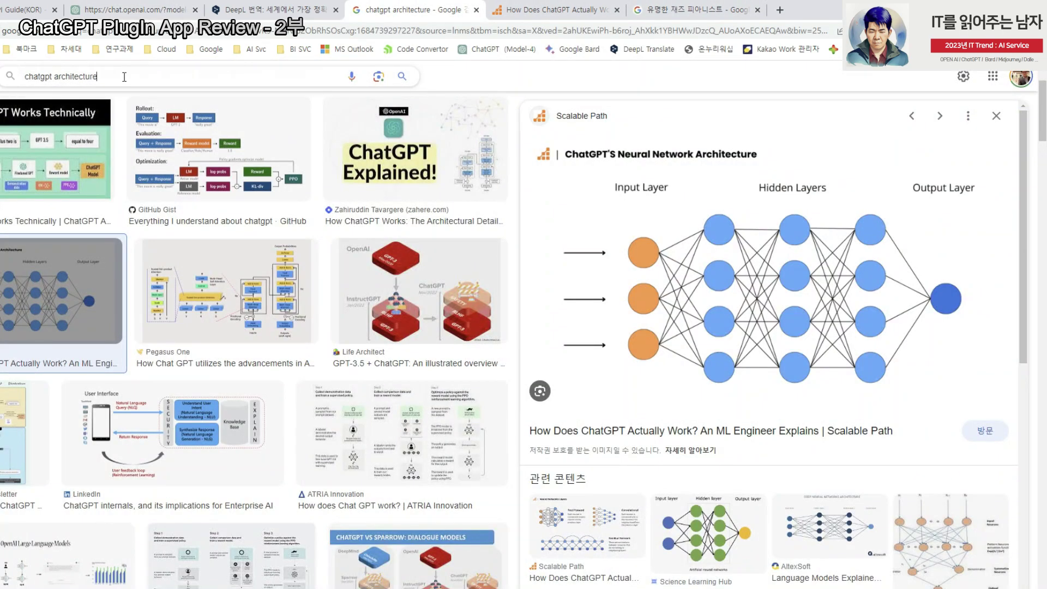
pyautogui.click(124, 77)
pyautogui.tripleClick(122, 76)
pyautogui.press('Escape')
pyautogui.click(119, 70)
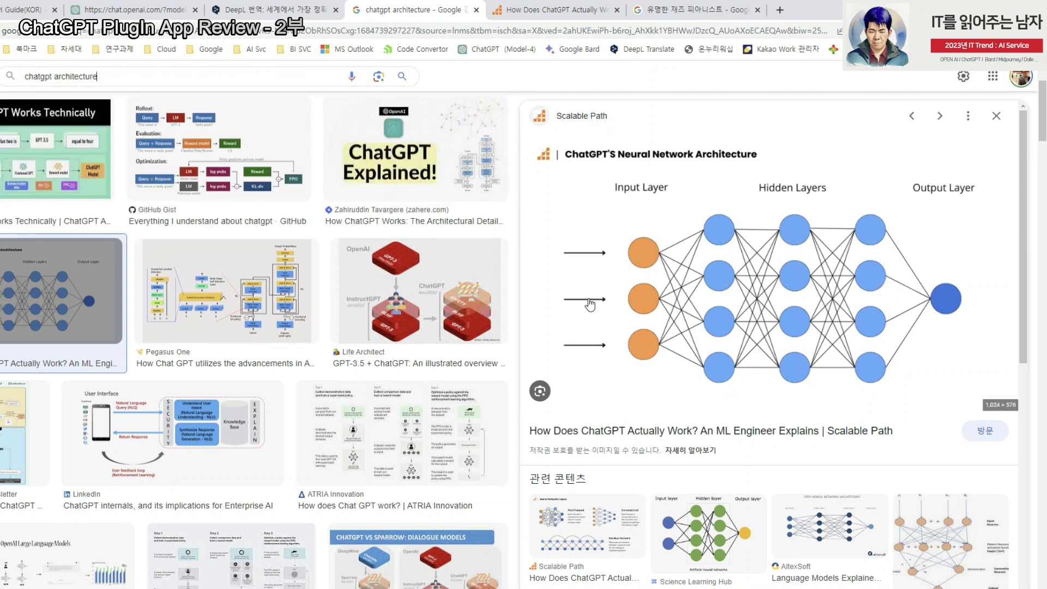
pyautogui.moveTo(827, 276)
pyautogui.rightClick(812, 262)
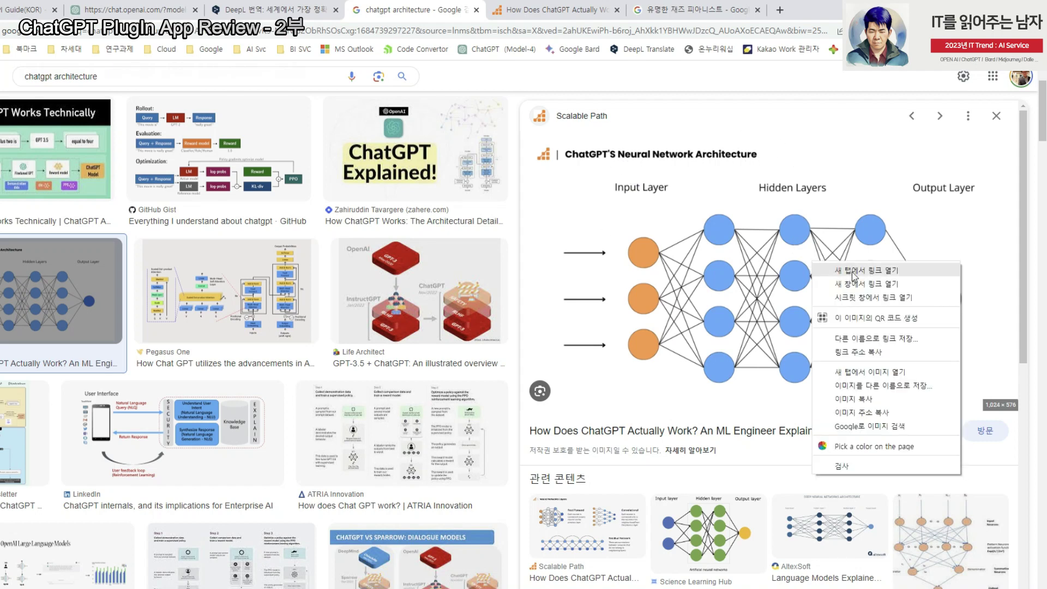
pyautogui.click(881, 351)
# - Send the Korean request '아래 URL에 대하여 요약해' with 'URL :' and the pasted Scalable Path link
pyautogui.click(134, 9)
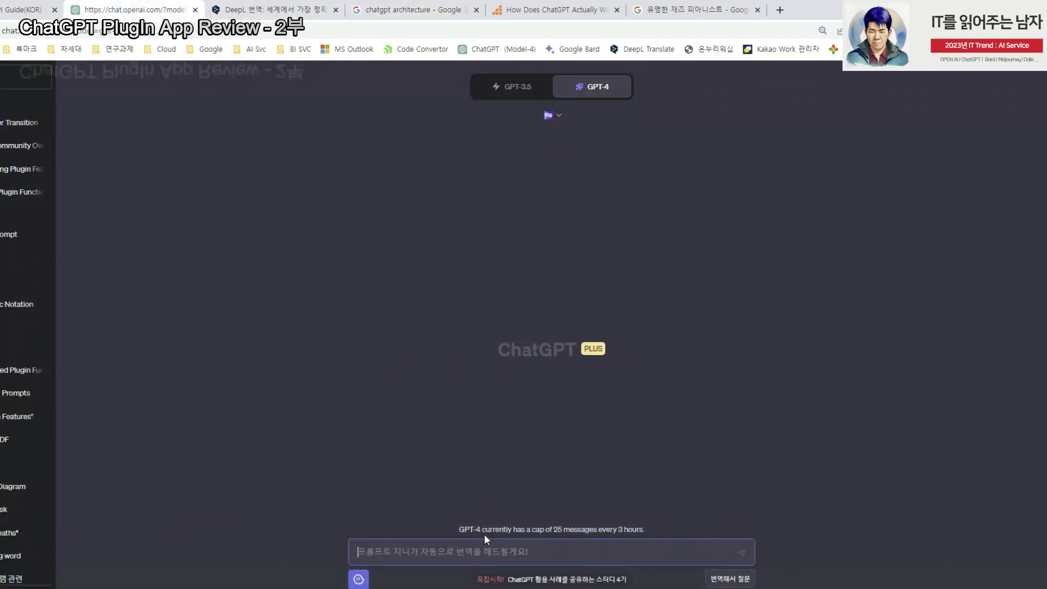
pyautogui.write('아래')
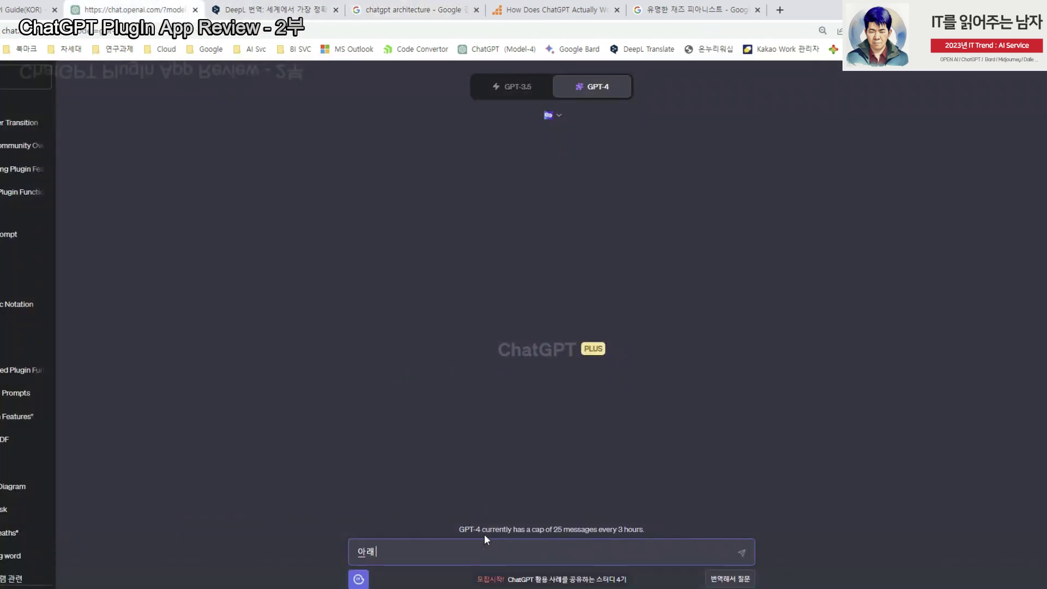
pyautogui.write(' URL에 대')
pyautogui.write('하여')
pyautogui.write(' ㅇ')
pyautogui.write('요약')
pyautogui.write('해 ㅈ')
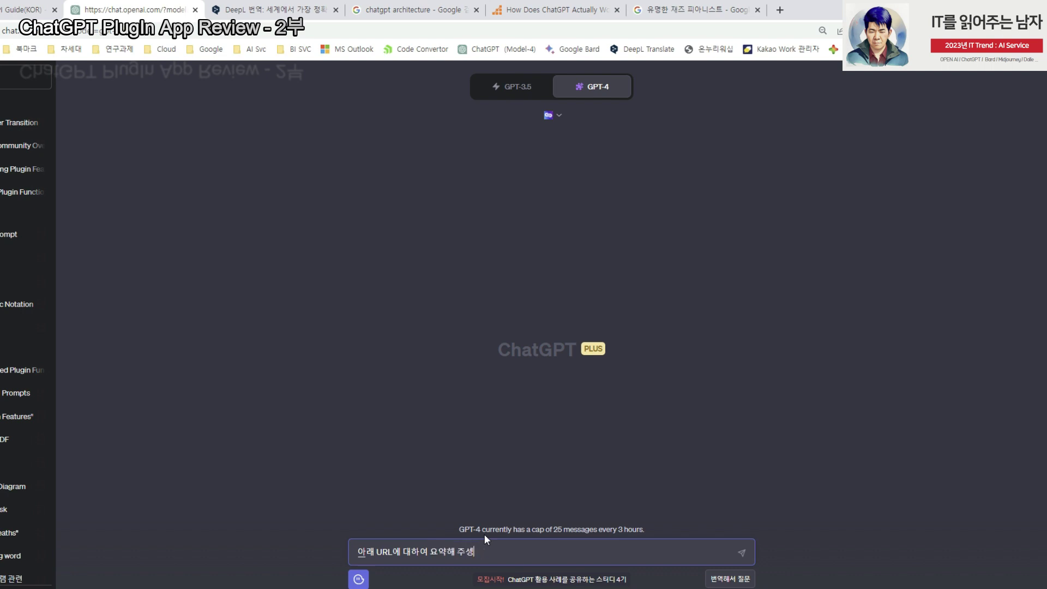
pyautogui.hotkey('shift', 'Return')
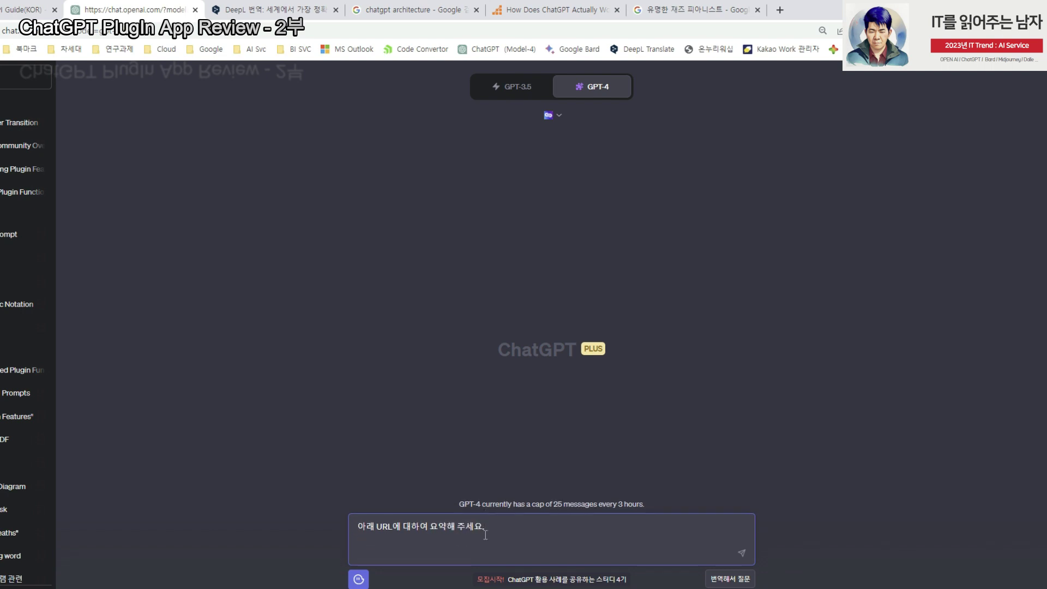
pyautogui.write('URL :')
pyautogui.hotkey('ctrl', 'v')
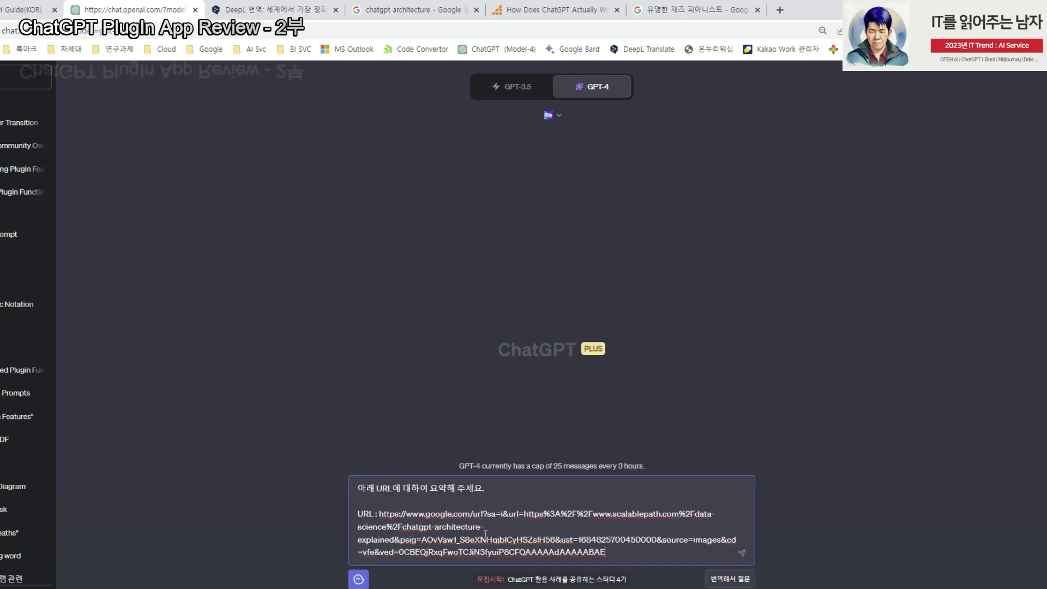
pyautogui.press('Return')
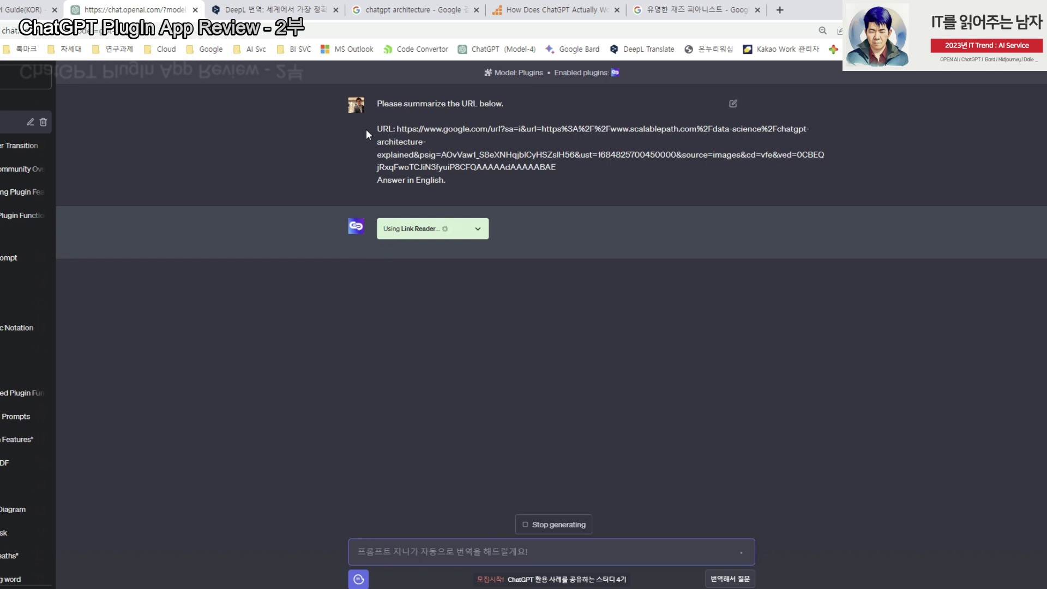
# - Bring up the context menu for the neural-network image in the 'chatgpt architecture' image results
pyautogui.moveTo(590, 143)
pyautogui.click(398, 9)
pyautogui.rightClick(685, 250)
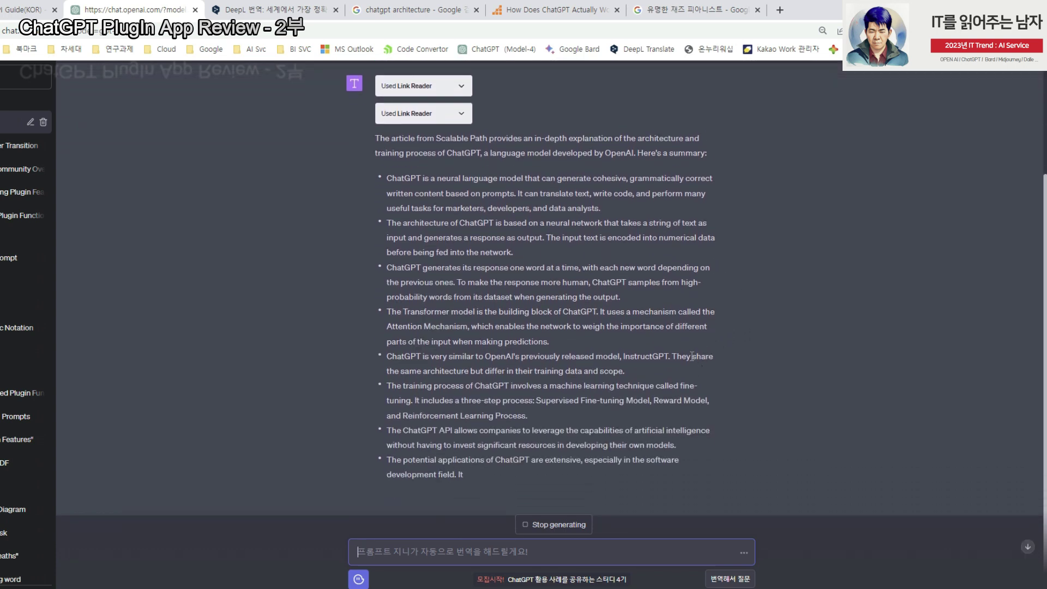
# - Scroll to the top of the 'How Does ChatGPT Actually Work' article and highlight its title
pyautogui.click(551, 10)
pyautogui.scroll(7, 523, 268)
pyautogui.scroll(12, 522, 267)
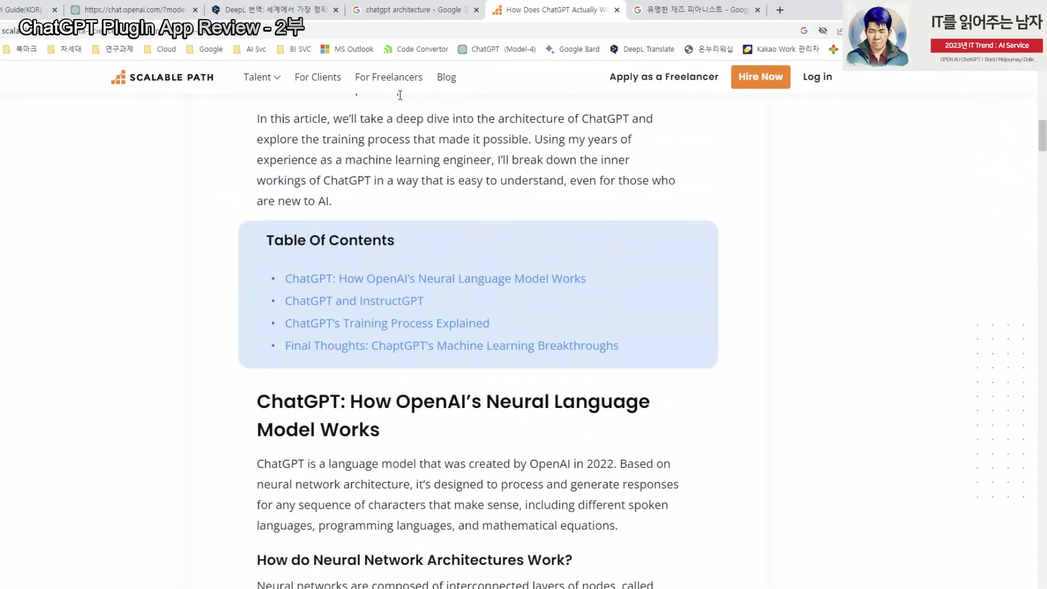
pyautogui.scroll(6, 469, 248)
pyautogui.scroll(8, 418, 236)
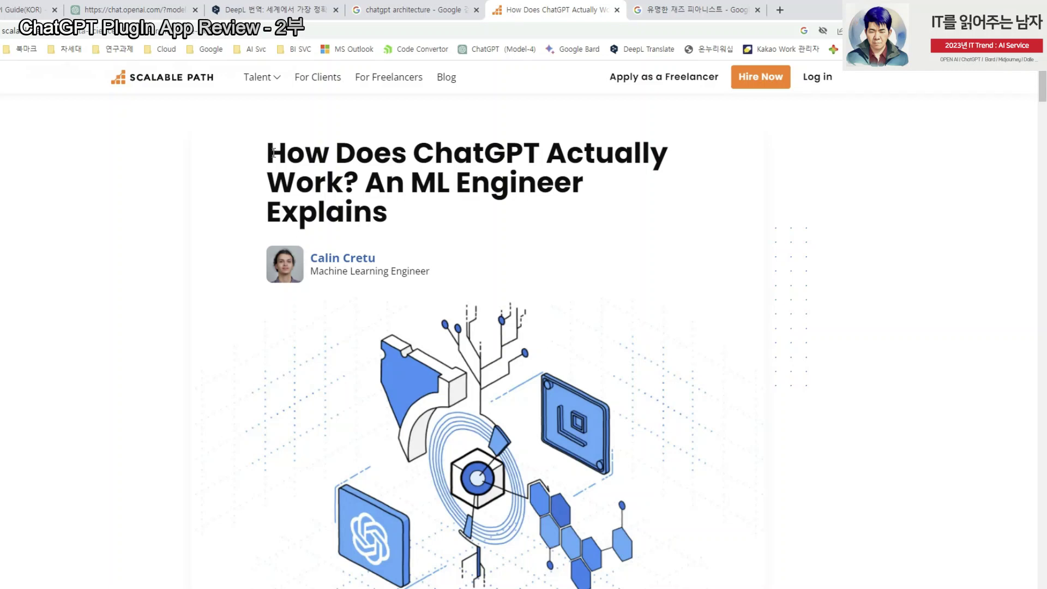
pyautogui.moveTo(268, 146)
pyautogui.mouseDown()
pyautogui.moveTo(663, 143)
pyautogui.moveTo(371, 185)
pyautogui.moveTo(561, 185)
pyautogui.mouseUp()
pyautogui.moveTo(257, 217)
pyautogui.mouseDown()
pyautogui.moveTo(388, 213)
pyautogui.moveTo(555, 183)
pyautogui.mouseUp()
pyautogui.moveTo(375, 212); pyautogui.dragTo(289, 130)
# - Browse down through the article's introduction and example charts, then go back to the ChatGPT chat
pyautogui.scroll(-3, 826, 358)
pyautogui.scroll(-10, 828, 357)
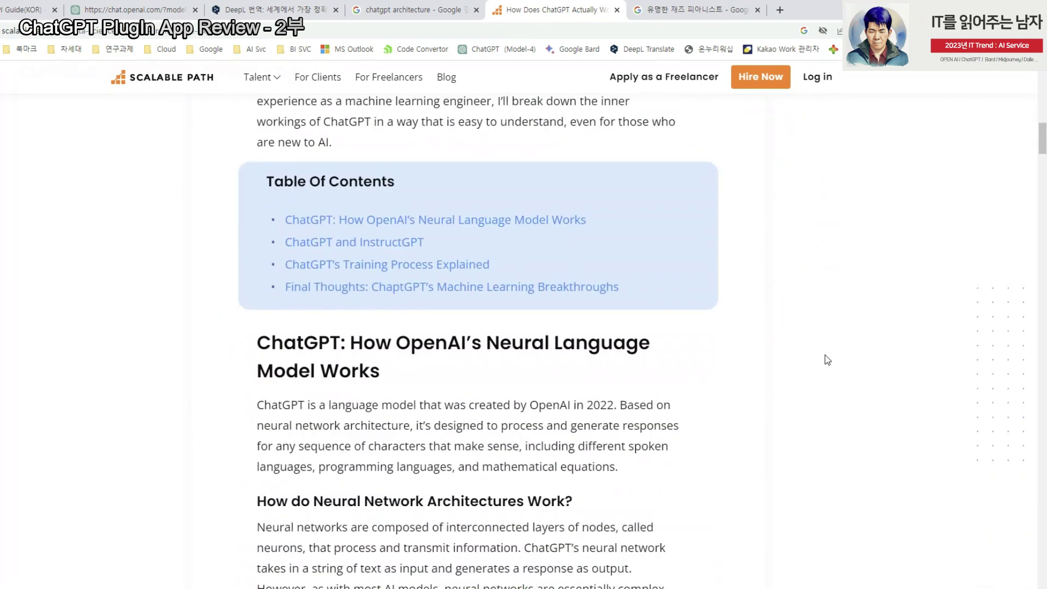
pyautogui.scroll(-6, 827, 360)
pyautogui.scroll(-8, 823, 363)
pyautogui.scroll(-8, 824, 363)
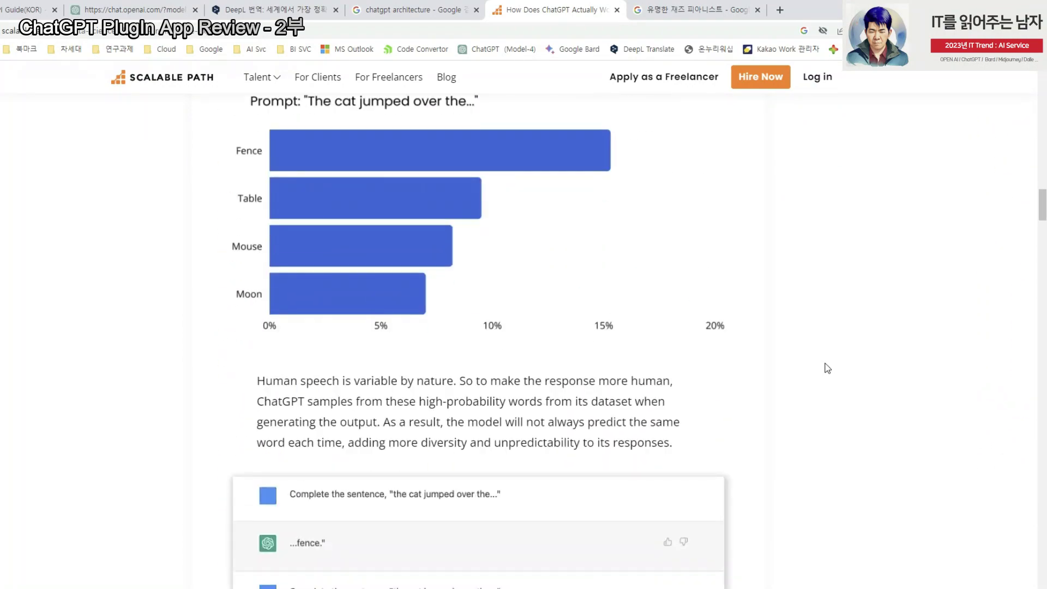
pyautogui.scroll(-6, 823, 363)
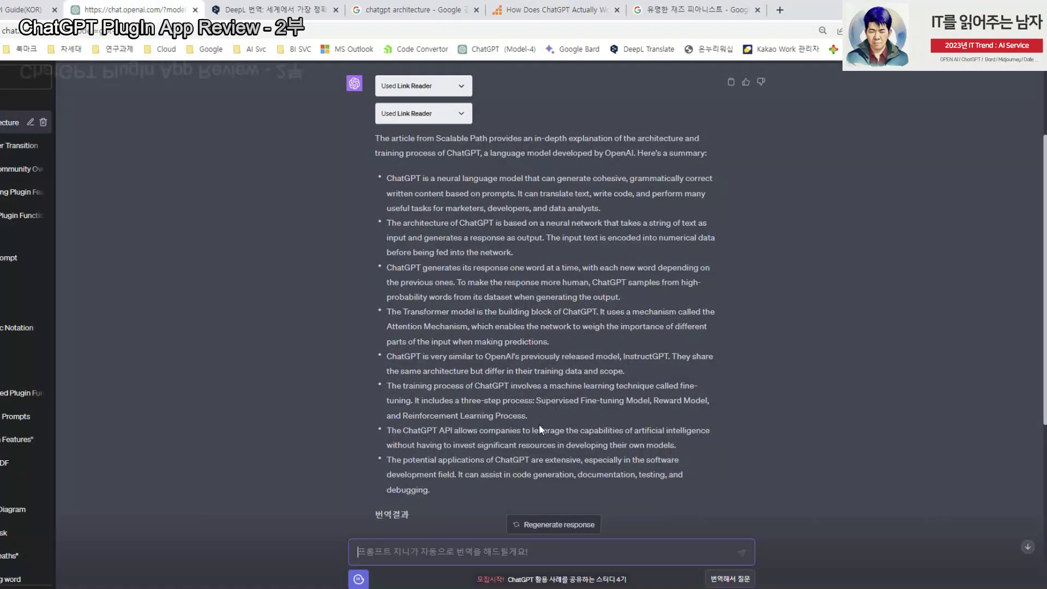
pyautogui.click(130, 9)
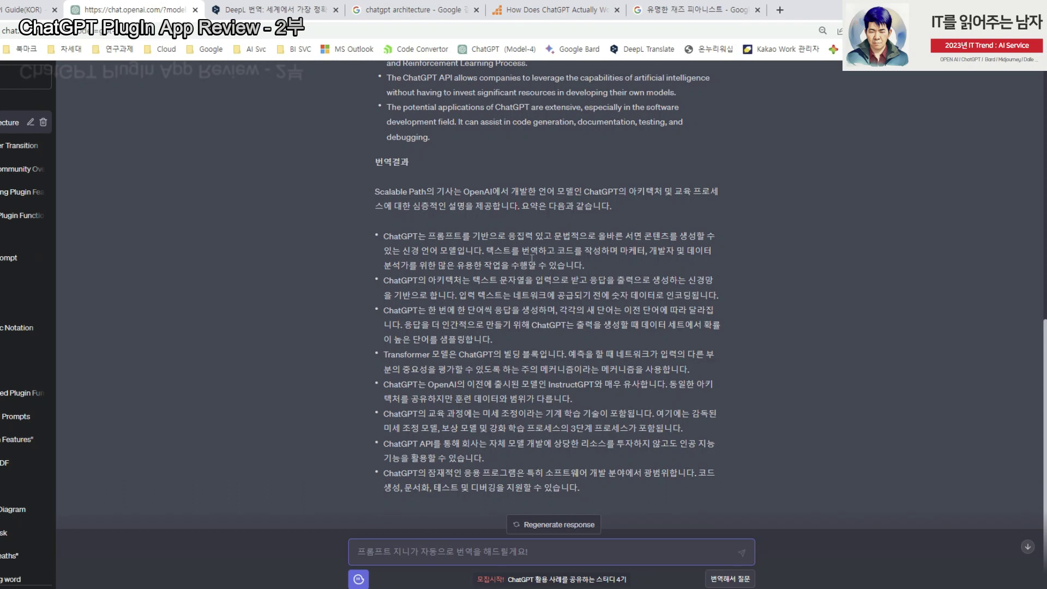
pyautogui.moveTo(470, 192)
pyautogui.mouseDown()
pyautogui.moveTo(408, 202)
pyautogui.moveTo(619, 212)
pyautogui.mouseUp()
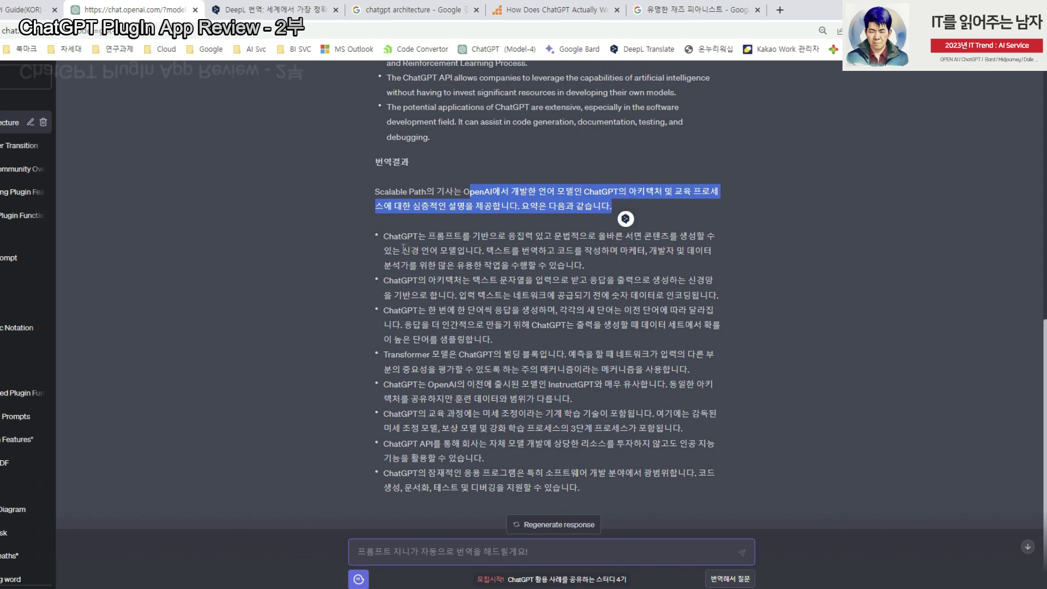
pyautogui.moveTo(404, 248); pyautogui.dragTo(501, 252)
pyautogui.click(553, 253)
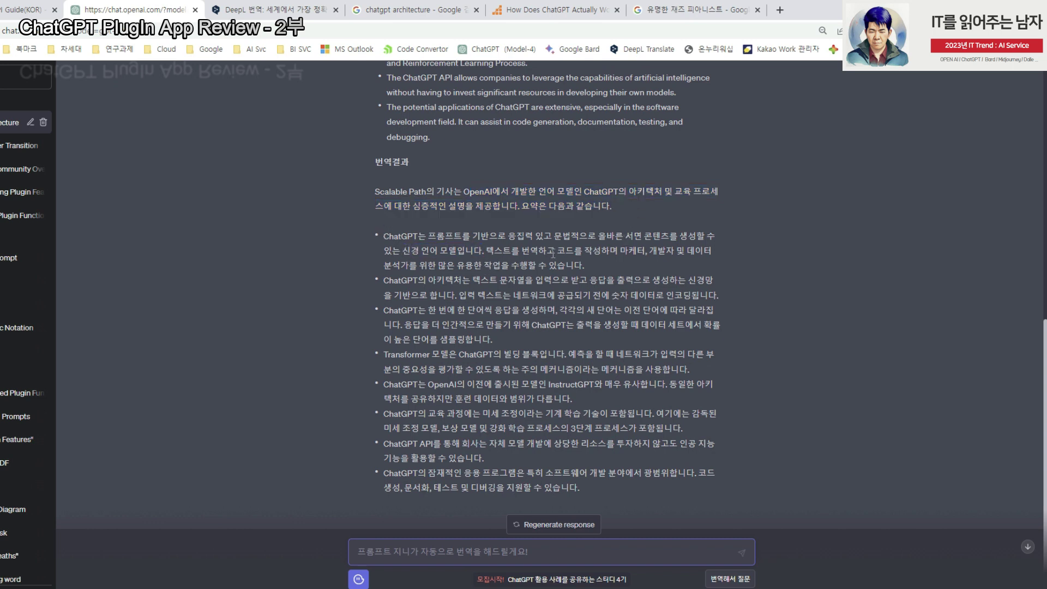
pyautogui.moveTo(388, 281)
pyautogui.mouseDown()
pyautogui.moveTo(698, 280)
pyautogui.moveTo(457, 295)
pyautogui.moveTo(628, 295)
pyautogui.mouseUp()
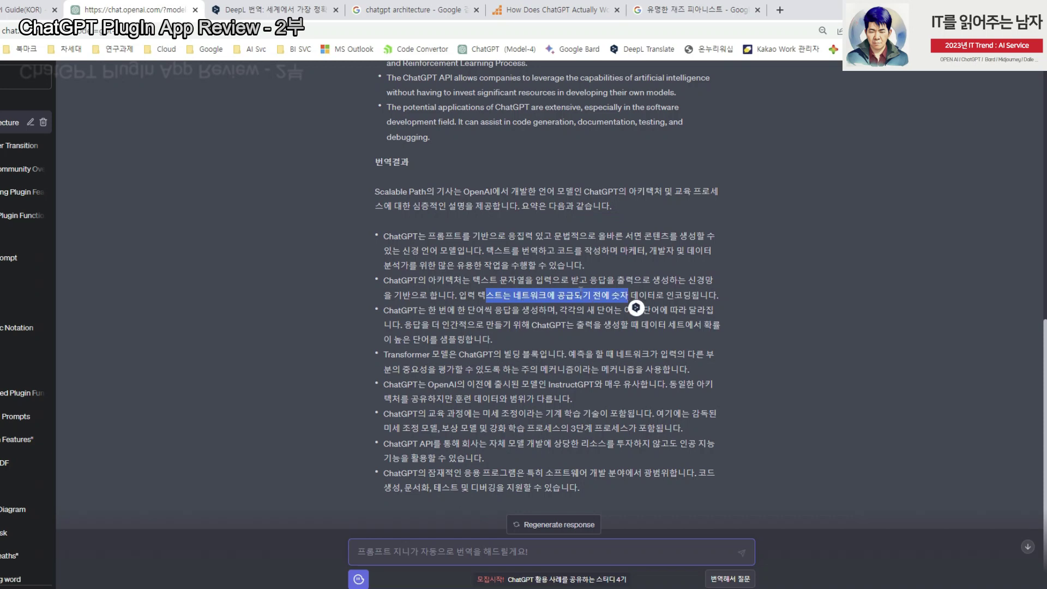
pyautogui.click(568, 7)
pyautogui.scroll(5, 771, 287)
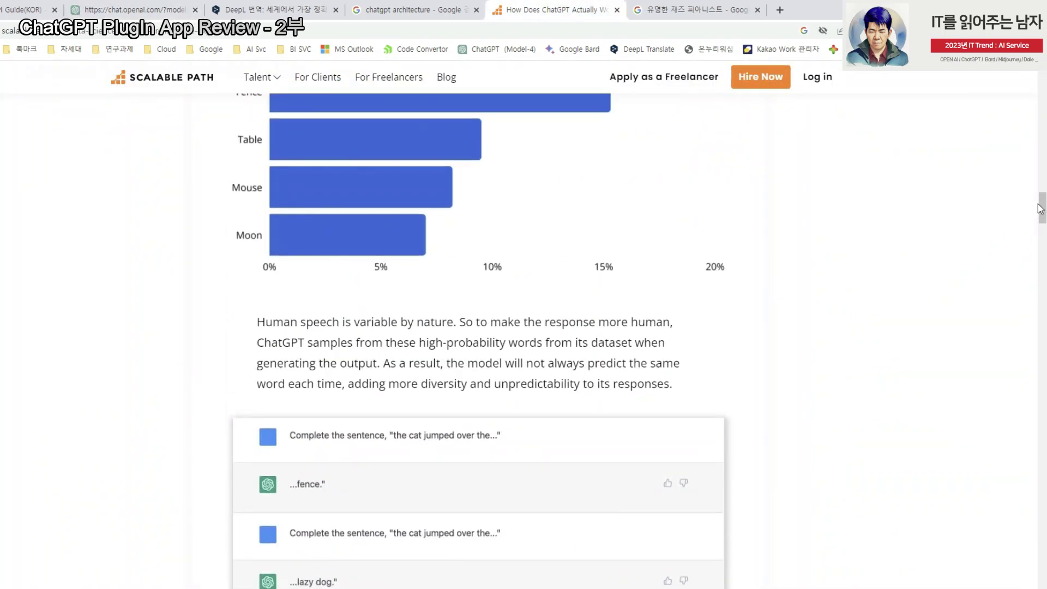
pyautogui.moveTo(1036, 205); pyautogui.dragTo(1042, 151)
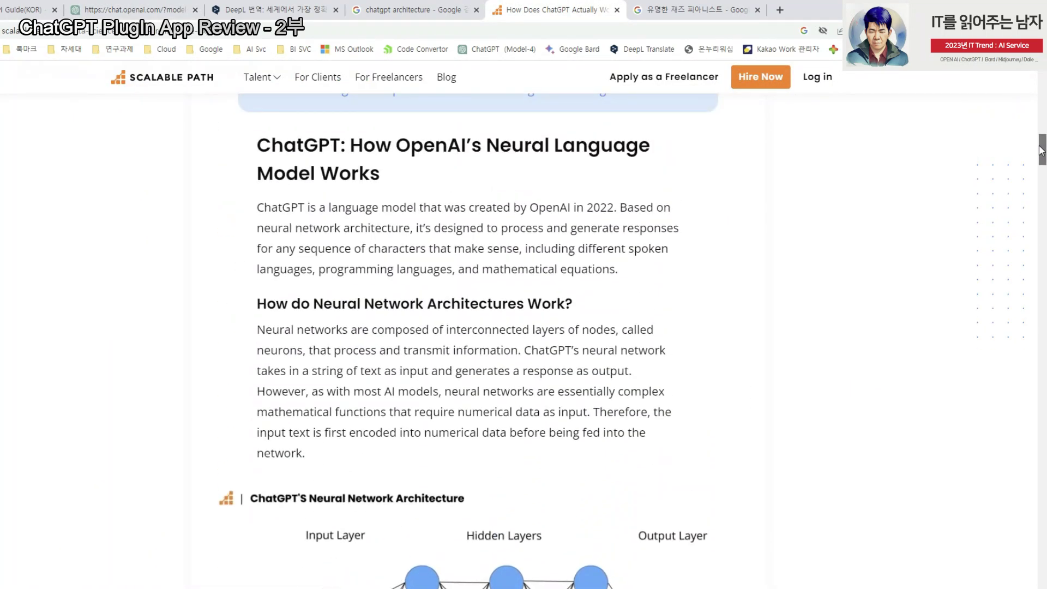
pyautogui.moveTo(256, 144); pyautogui.dragTo(438, 176)
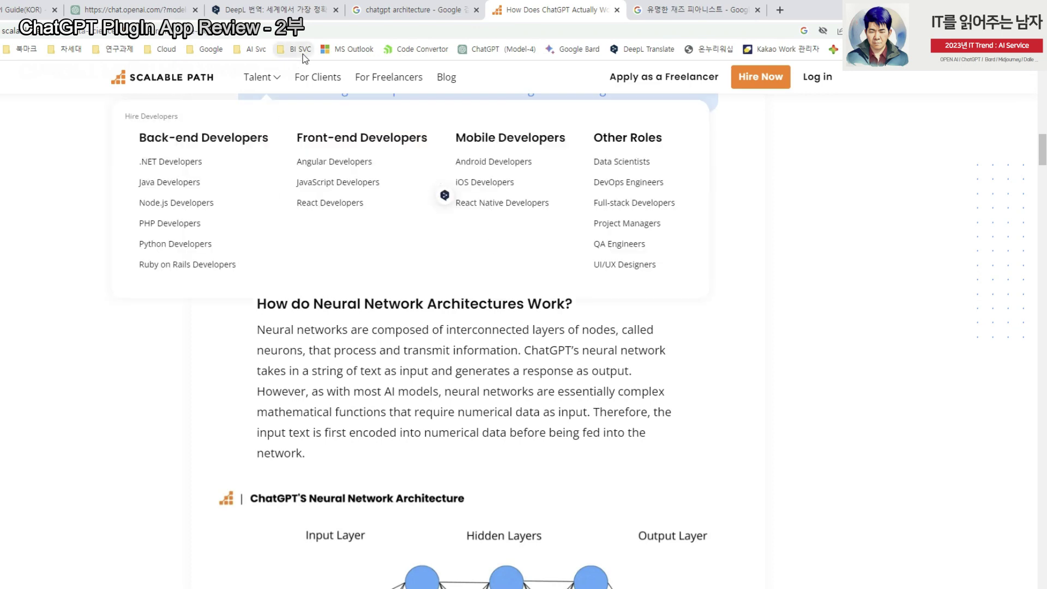
pyautogui.click(136, 10)
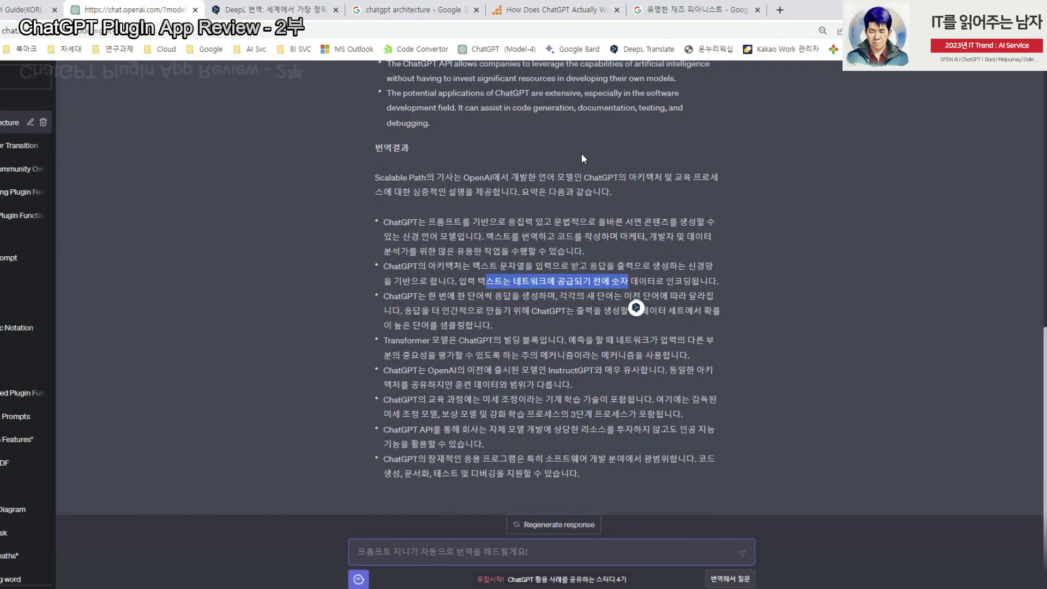
pyautogui.click(610, 232)
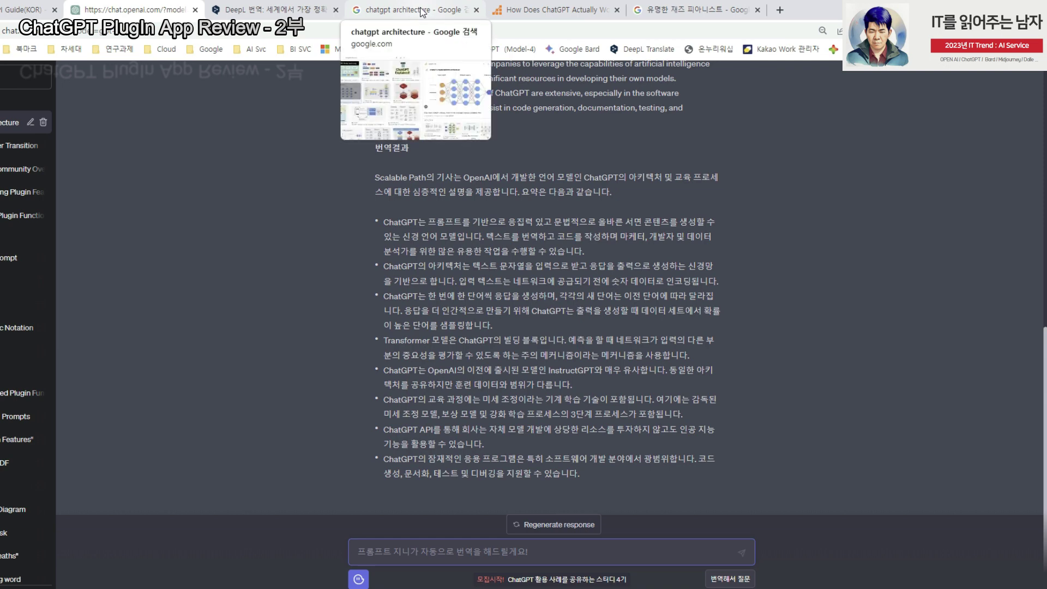
# - Copy the image address of the neural network architecture diagram in the Scalable Path article
pyautogui.click(423, 12)
pyautogui.click(551, 10)
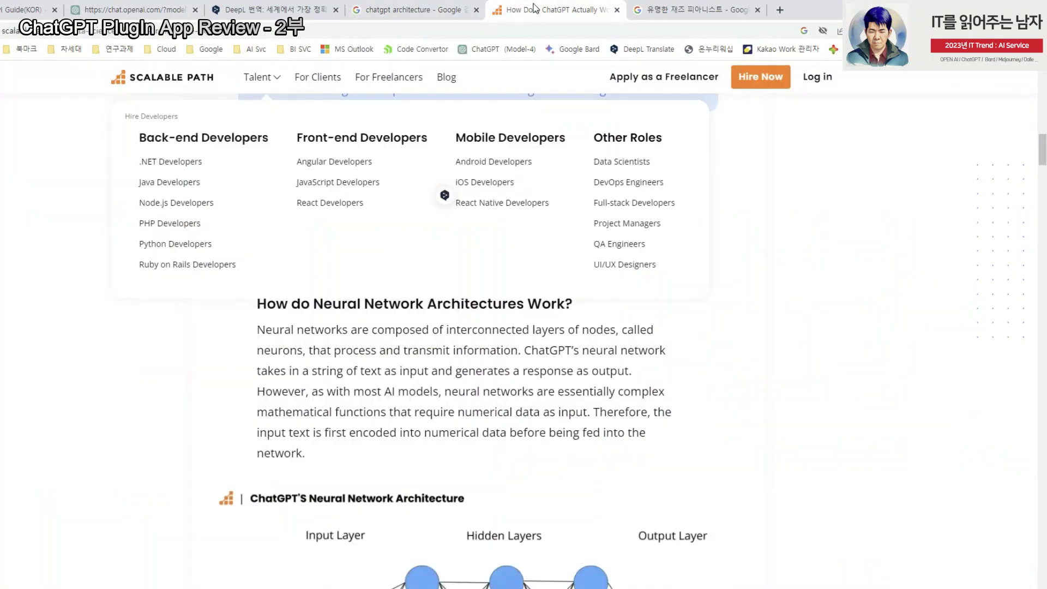
pyautogui.scroll(-3, 708, 265)
pyautogui.scroll(-2, 708, 265)
pyautogui.scroll(1, 794, 285)
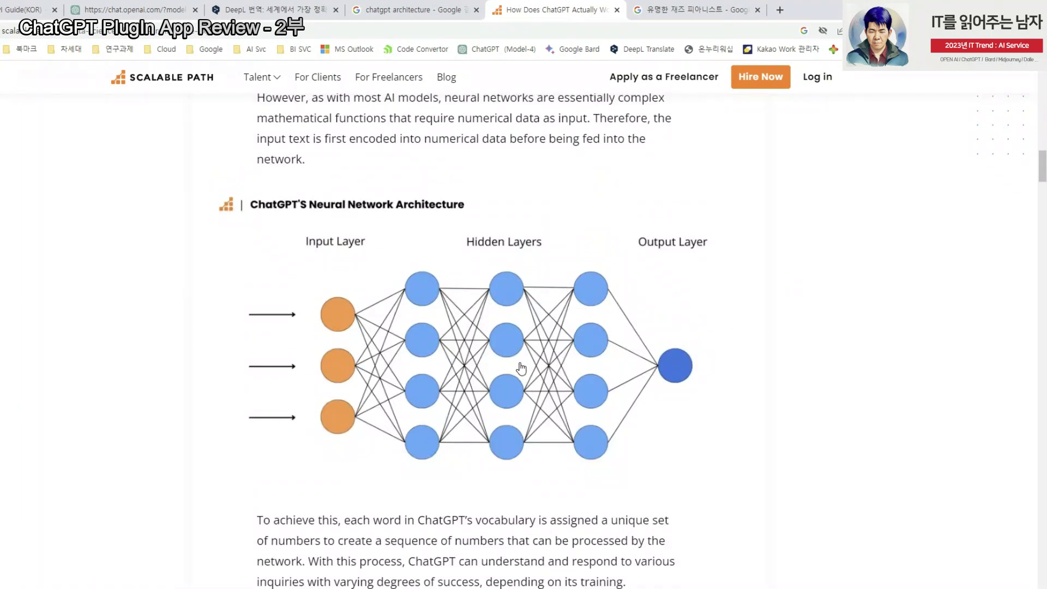
pyautogui.rightClick(520, 363)
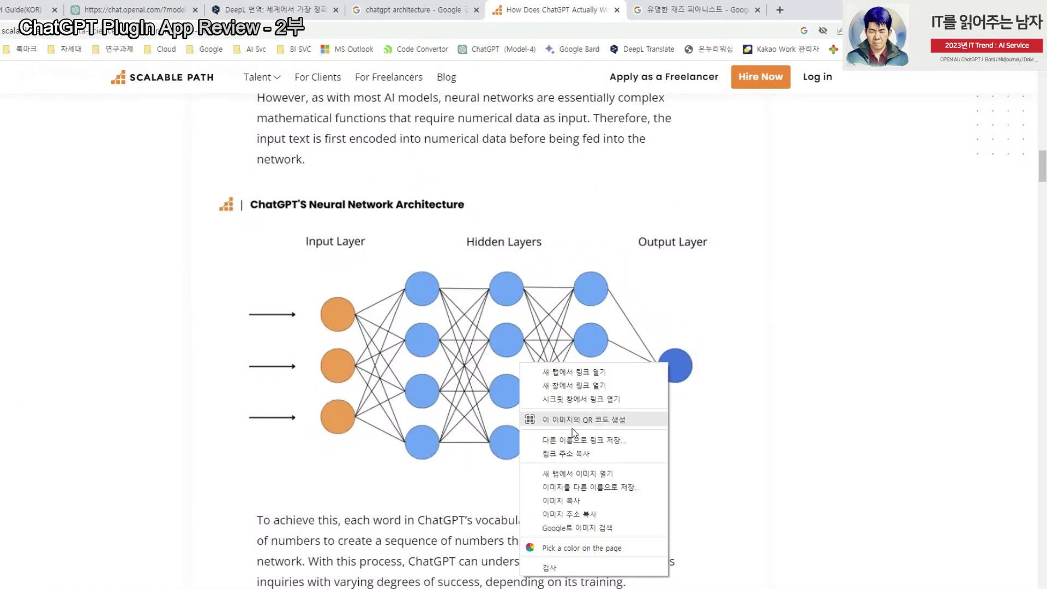
pyautogui.click(571, 456)
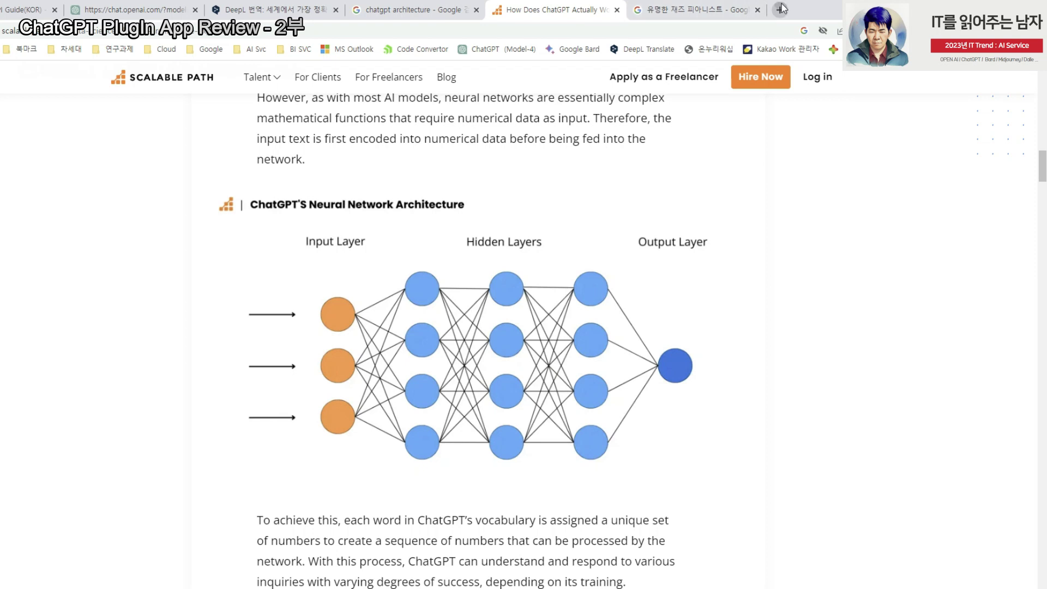
# - Load the copied diagram address in a new tab, select its URL, and return to ChatGPT
pyautogui.click(779, 9)
pyautogui.write('https://cdn-blog.scalablepath.com/uploads/2023/04/chatgpt-neural-architecture-1024x576.png')
pyautogui.press('Return')
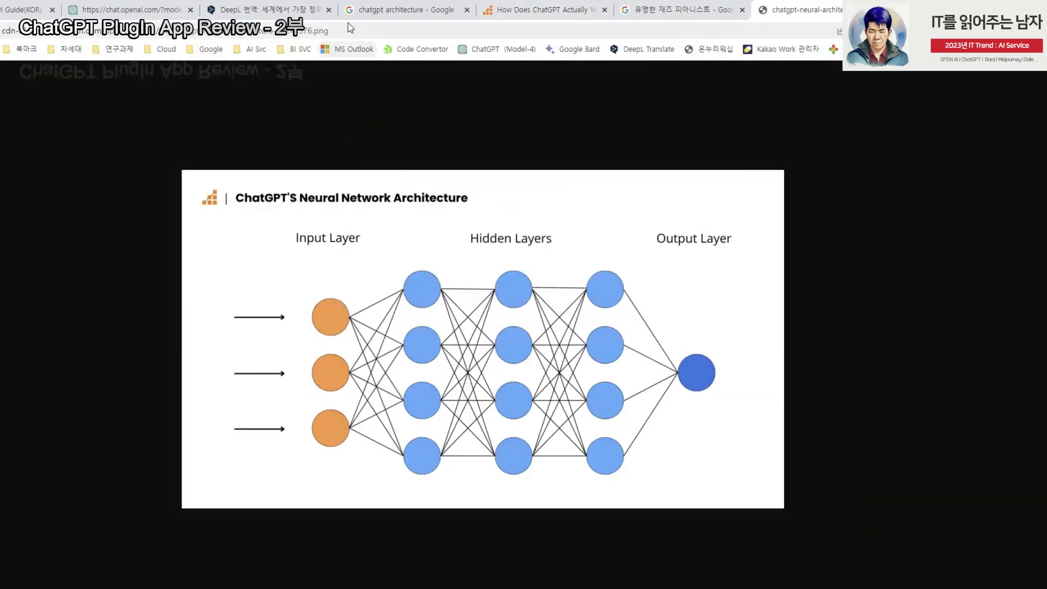
pyautogui.click(348, 31)
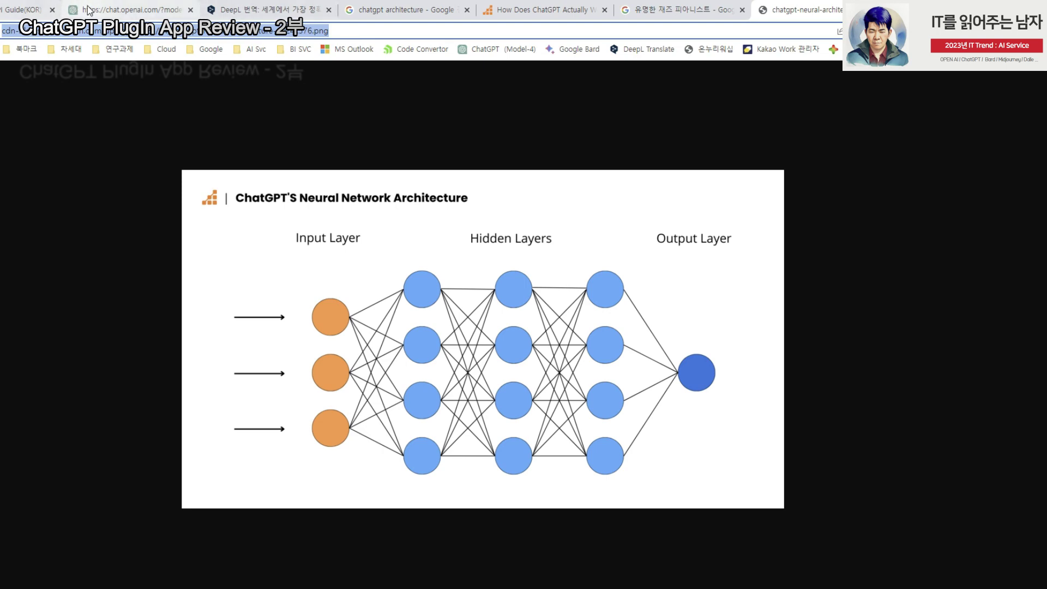
pyautogui.click(109, 10)
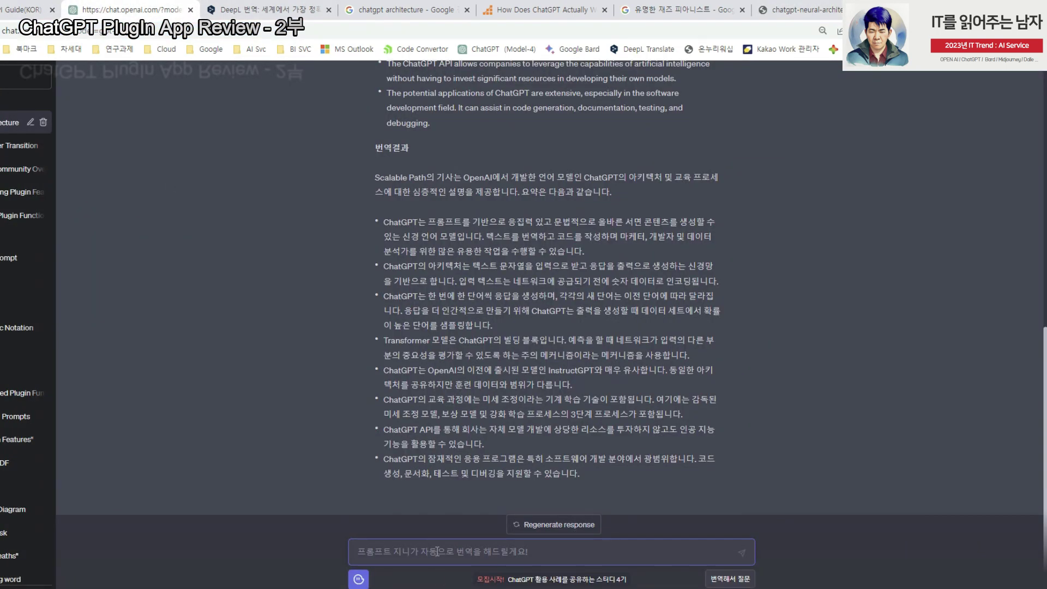
# - Send '아래 URL에 대한 정보를 요약해 주세요' plus 'UR' and the pasted chatgpt-neural-architecture-1024x576.png link
pyautogui.write('얼아래')
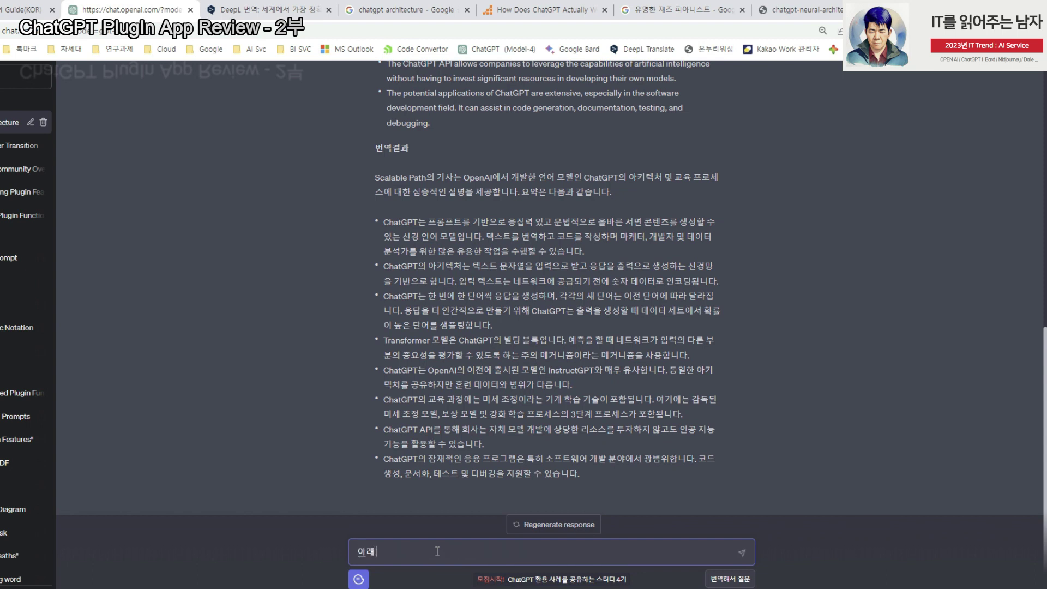
pyautogui.write(' URL에 대한')
pyautogui.write(' 정ㅂ')
pyautogui.write('를')
pyautogui.write(' 요약해 주')
pyautogui.write('세요')
pyautogui.hotkey('shift', 'Return')
pyautogui.hotkey('shift', 'Return')
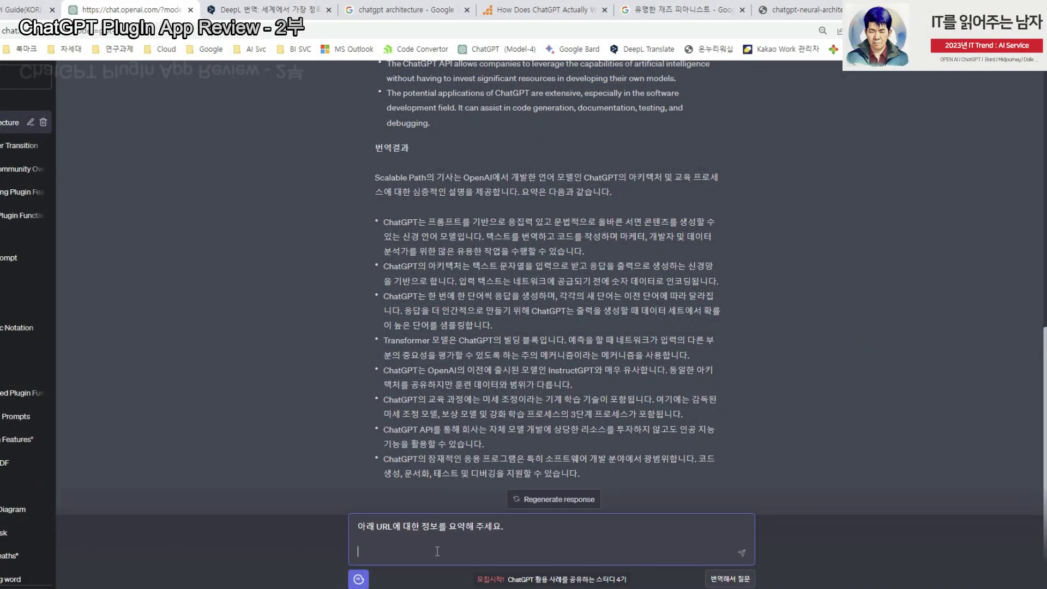
pyautogui.write('URL :')
pyautogui.write('https://cdn-blog.scalablepath.com/uploads/2023/04/chatgpt-neural-architecture-1024x576.png')
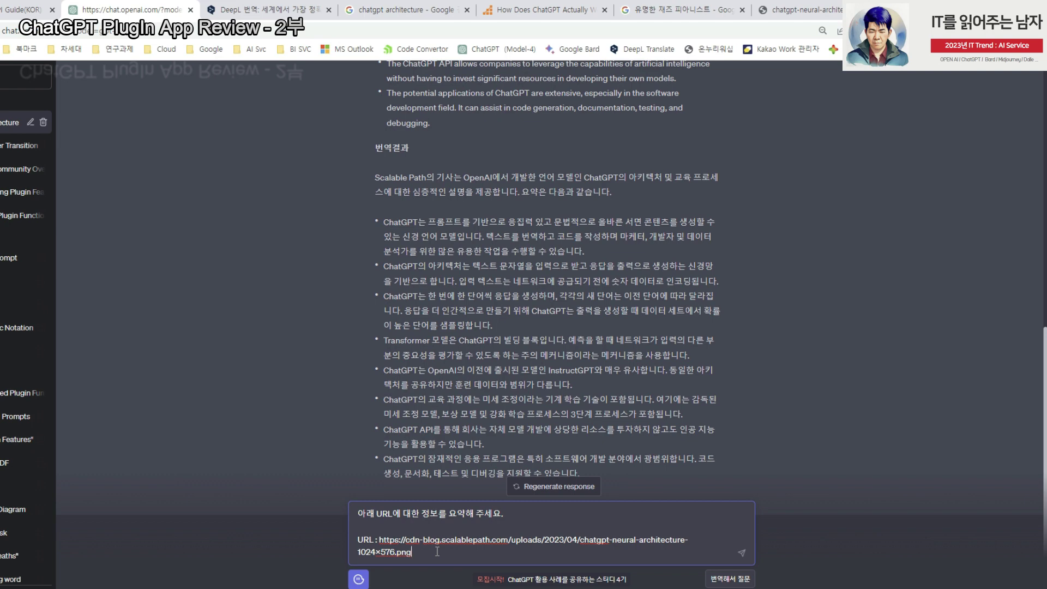
pyautogui.press('Return')
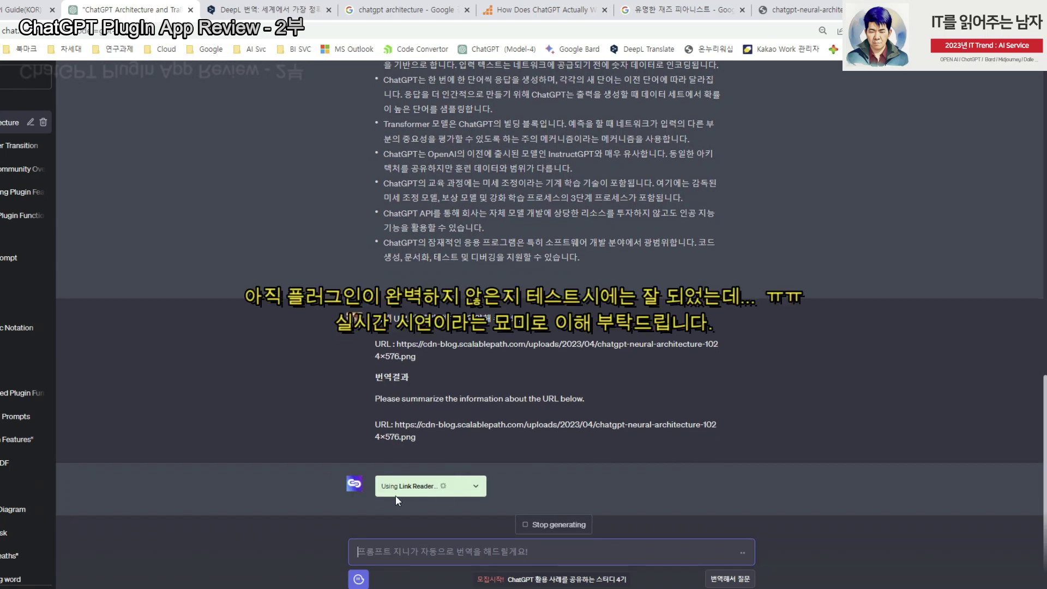
# - Highlight the sent URL paragraph, then select and deselect two lines of the reply's Korean translation
pyautogui.moveTo(546, 384)
pyautogui.tripleClick(406, 428)
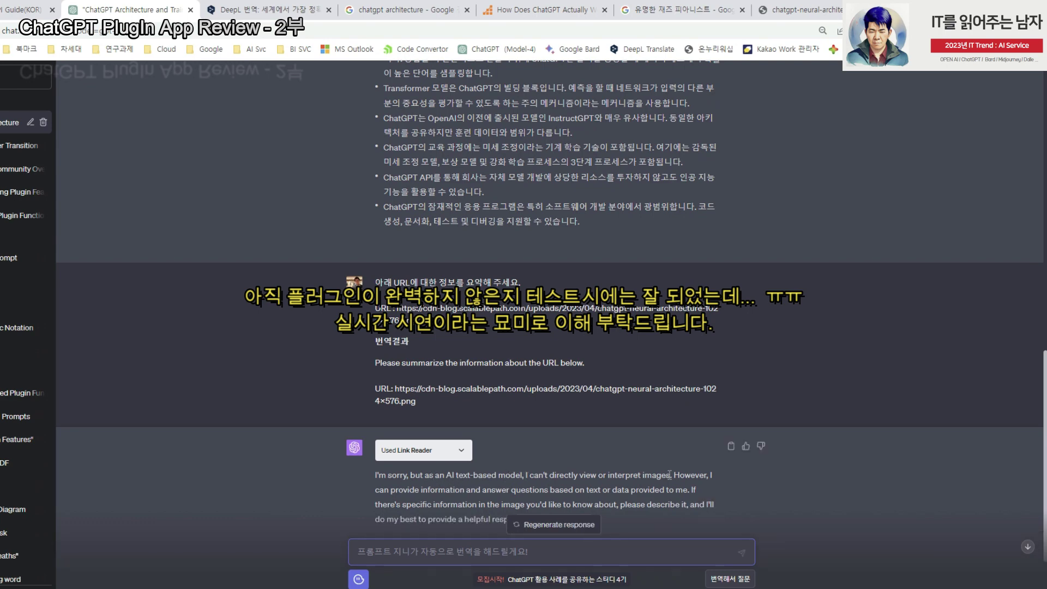
pyautogui.scroll(-1, 677, 474)
pyautogui.scroll(-2, 705, 454)
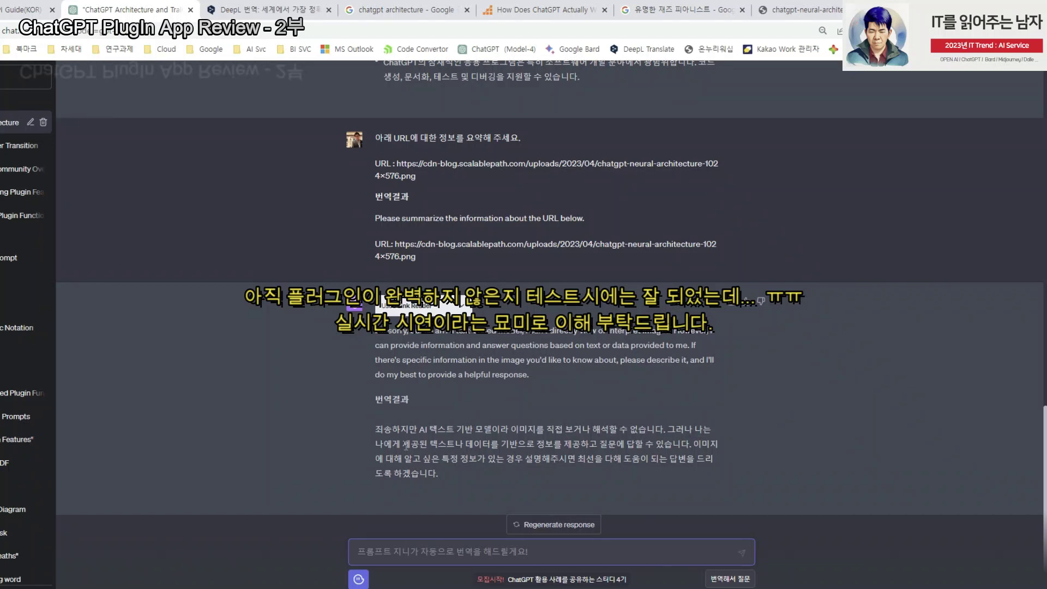
pyautogui.moveTo(403, 445); pyautogui.dragTo(657, 443)
pyautogui.moveTo(657, 443)
pyautogui.mouseDown()
pyautogui.moveTo(473, 457)
pyautogui.moveTo(612, 459)
pyautogui.mouseUp()
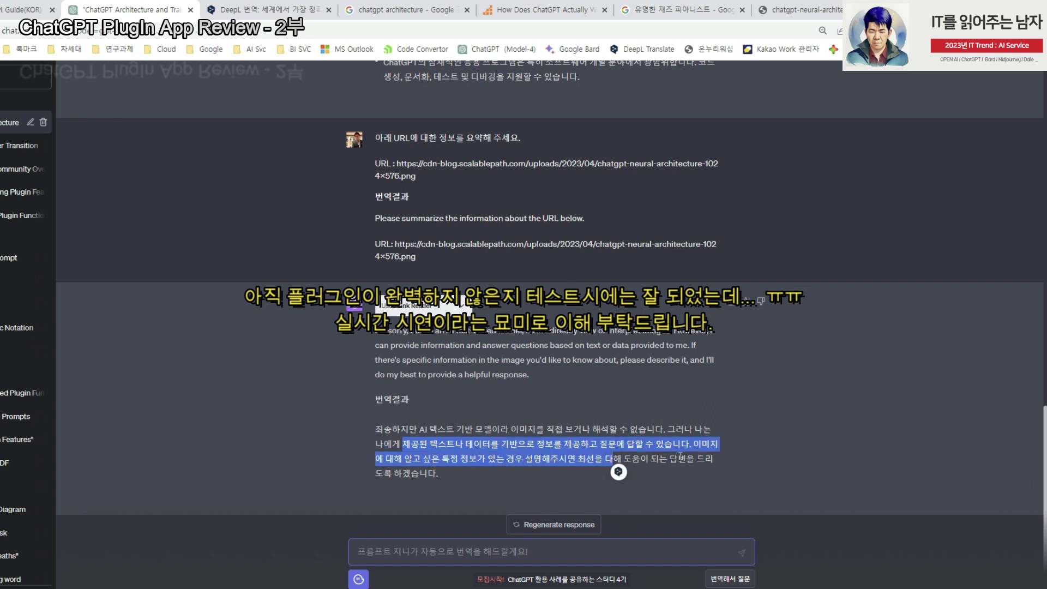
pyautogui.click(508, 466)
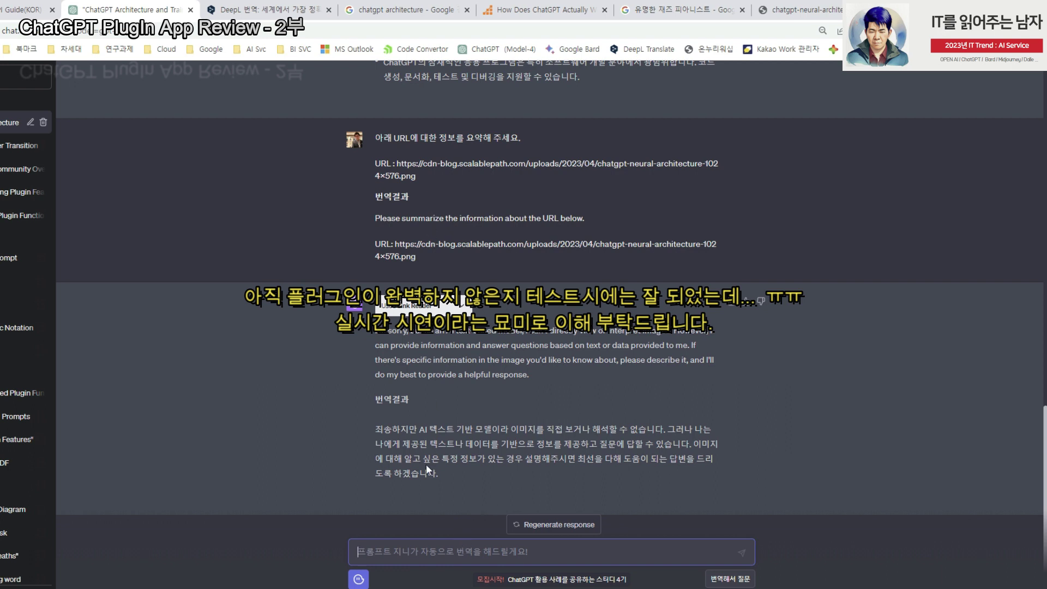
# - Paste the diagram image URL with a Korean request to describe the image, send it, and highlight the translation
pyautogui.write('https://cdn-blog.scalablepath.com/uploads/2023/04/chatgpt-neural-architecture-1024×576.png')
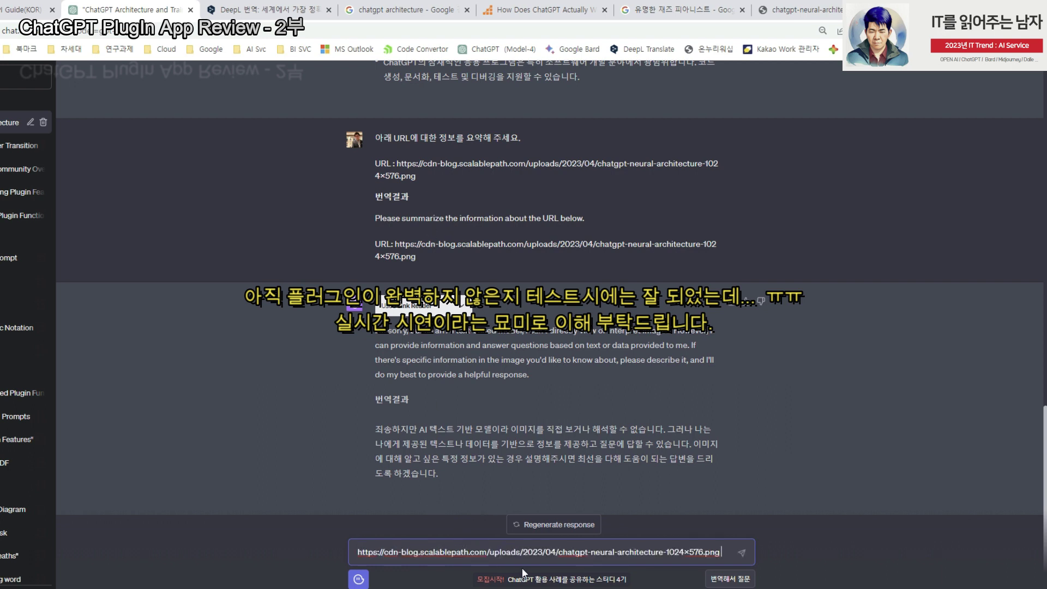
pyautogui.write('dlal')
pyautogui.write(' 해당 이미')
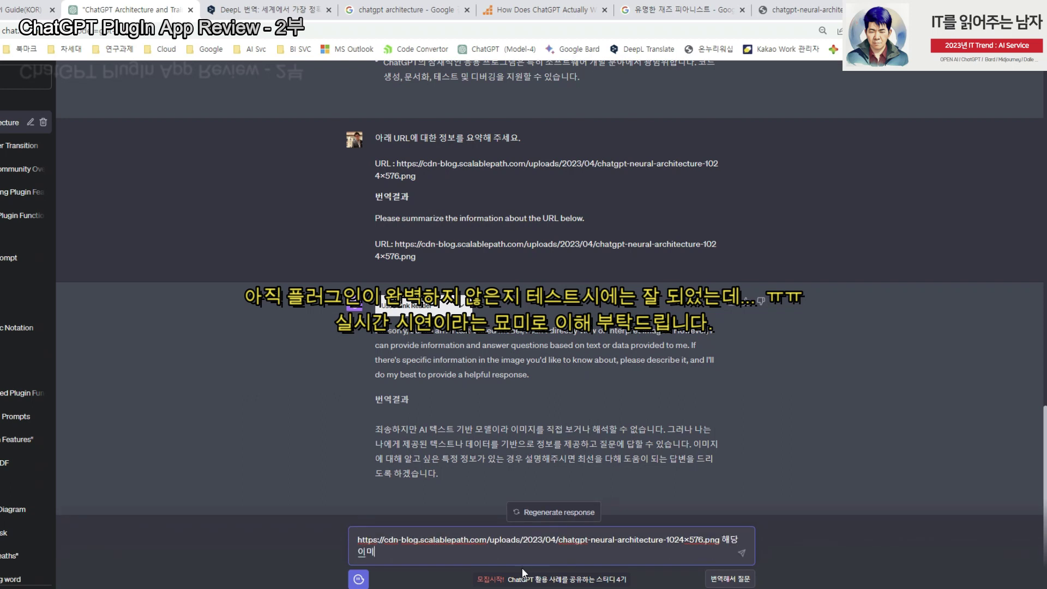
pyautogui.write('징에 대한')
pyautogui.write(' 설명을')
pyautogui.press('BackSpace')
pyautogui.press('BackSpace')
pyautogui.press('BackSpace')
pyautogui.press('BackSpace')
pyautogui.press('BackSpace')
pyautogui.write('해 설명해 주')
pyautogui.write('세요.')
pyautogui.press('Return')
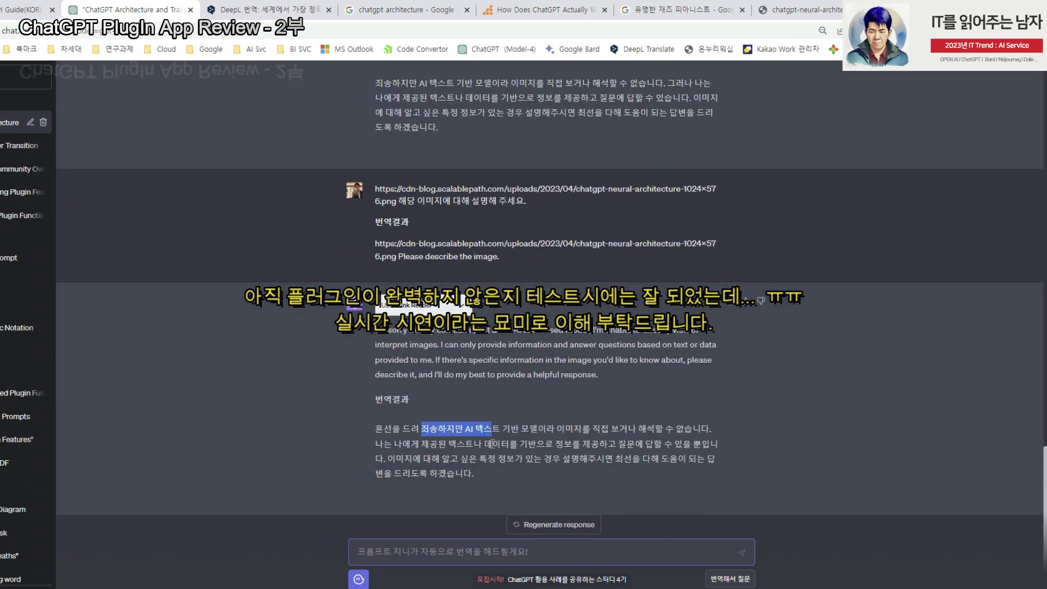
pyautogui.tripleClick(472, 429)
# - Go to the Scalable Path 'How Does ChatGPT Actually Work' article and scroll back to its introduction
pyautogui.click(445, 424)
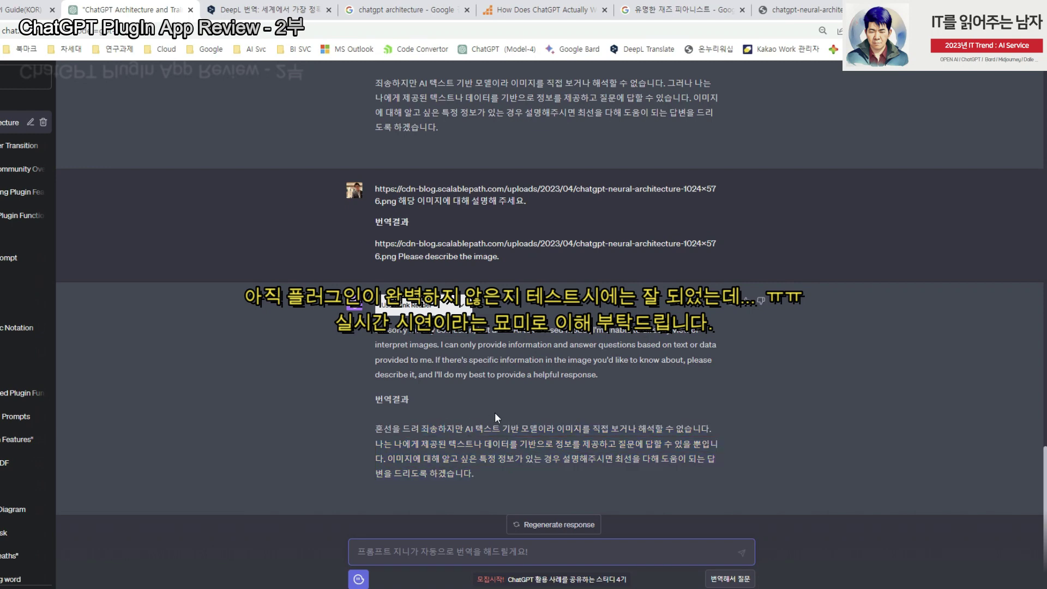
pyautogui.scroll(4, 496, 412)
pyautogui.scroll(2, 507, 415)
pyautogui.scroll(-2, 523, 382)
pyautogui.scroll(-1, 537, 343)
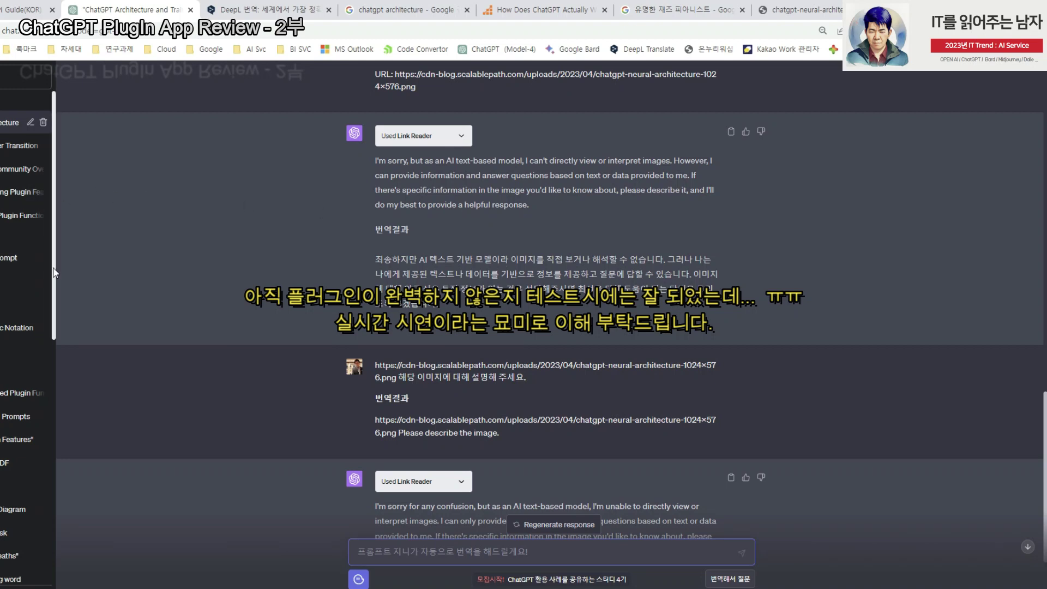
pyautogui.scroll(5, 177, 260)
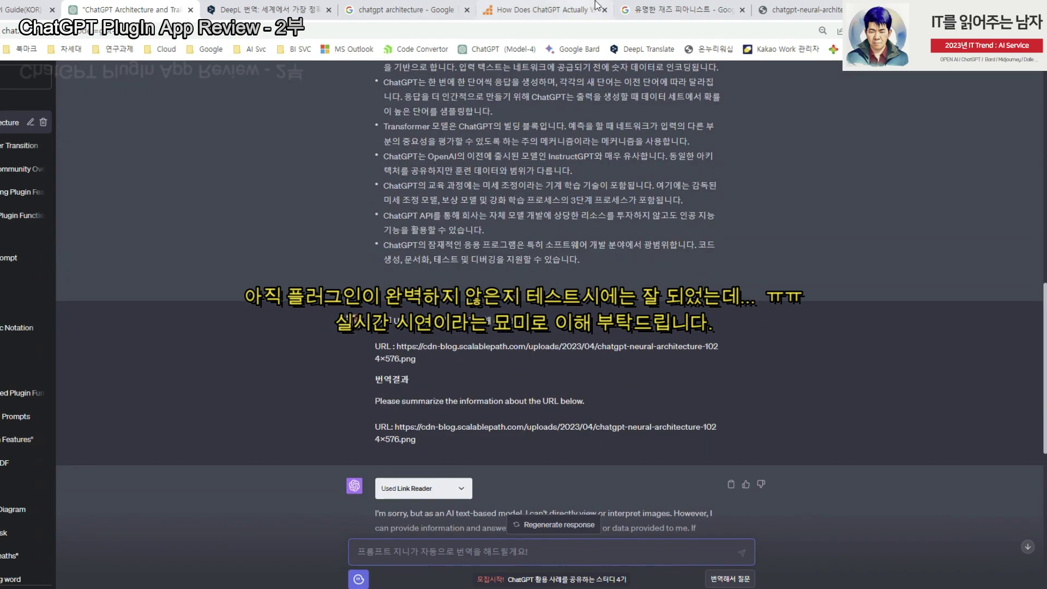
pyautogui.click(514, 7)
pyautogui.scroll(-4, 524, 327)
pyautogui.scroll(-4, 524, 327)
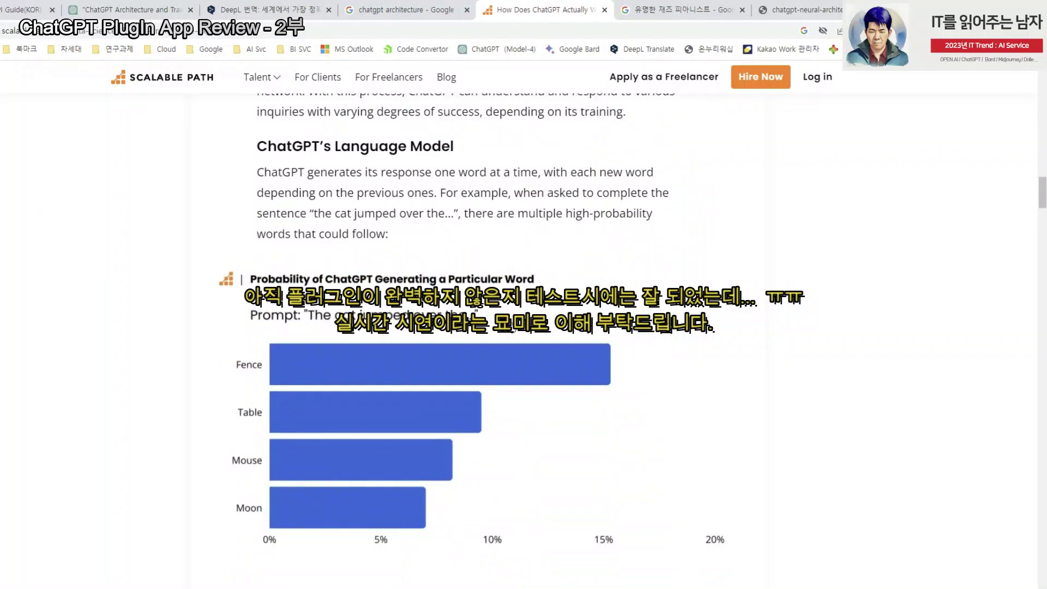
pyautogui.scroll(8, 524, 327)
pyautogui.scroll(5, 477, 334)
pyautogui.scroll(5, 478, 334)
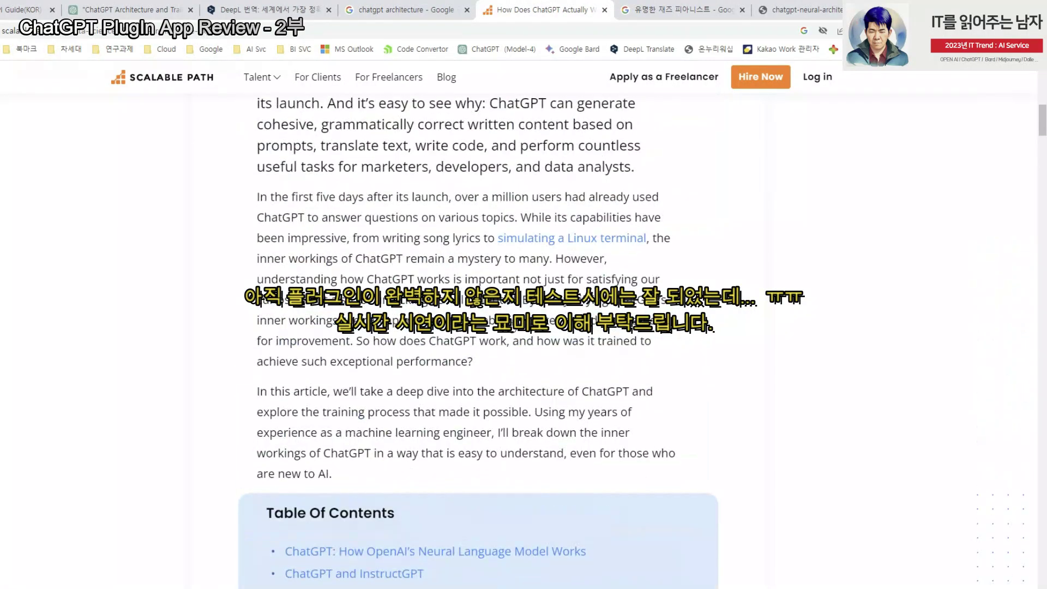
pyautogui.moveTo(1042, 129); pyautogui.dragTo(1042, 102)
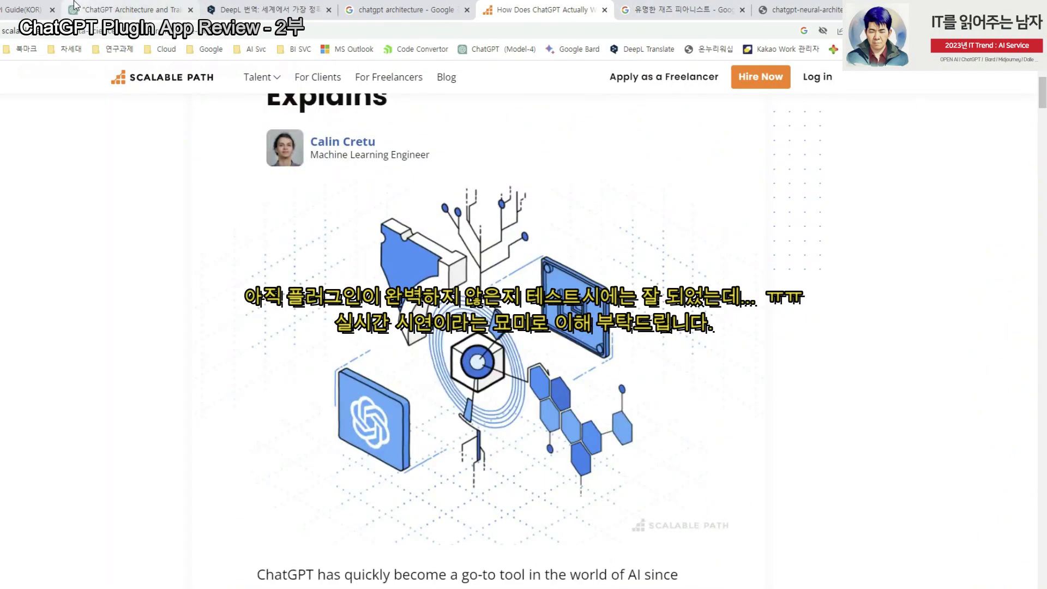
# - In ChatGPT, paste and send the prompt asking to describe the Scalable Path architecture image URL
pyautogui.click(139, 11)
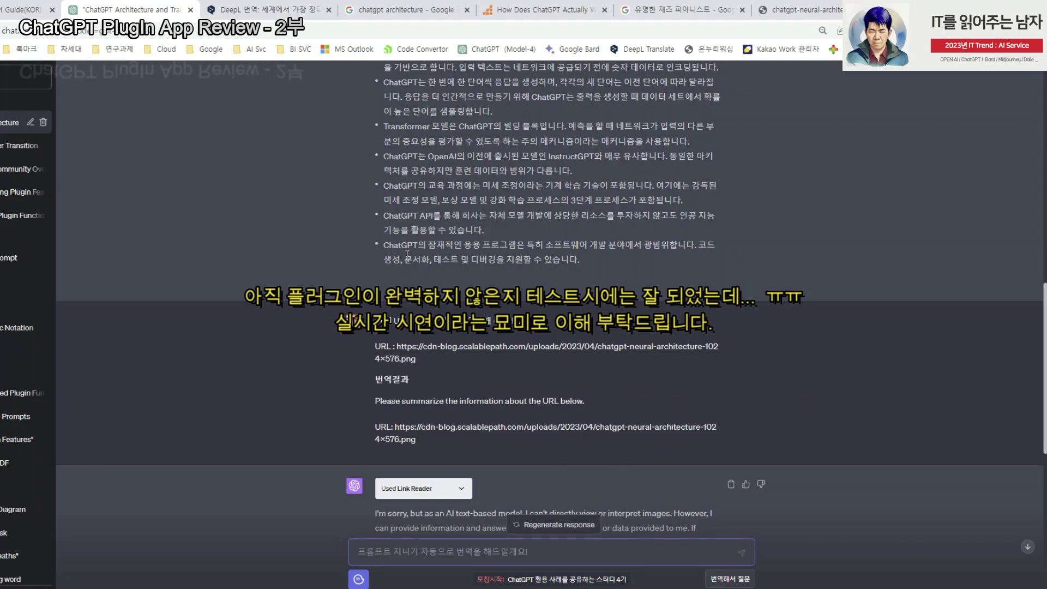
pyautogui.scroll(-2, 796, 379)
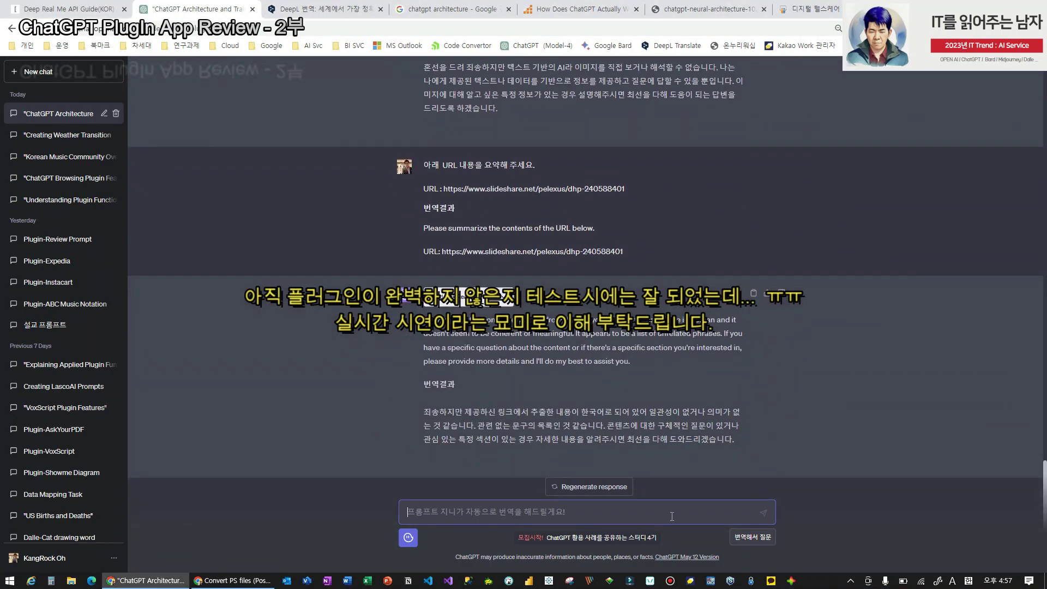
pyautogui.write('아래 URL에 해당하는 이미지에 대해 설명해 주세요.  URL : https://cdn-blog.scalablepath.com/uploads/2023/04/chatgpt-neural-architecture-1024x576.png')
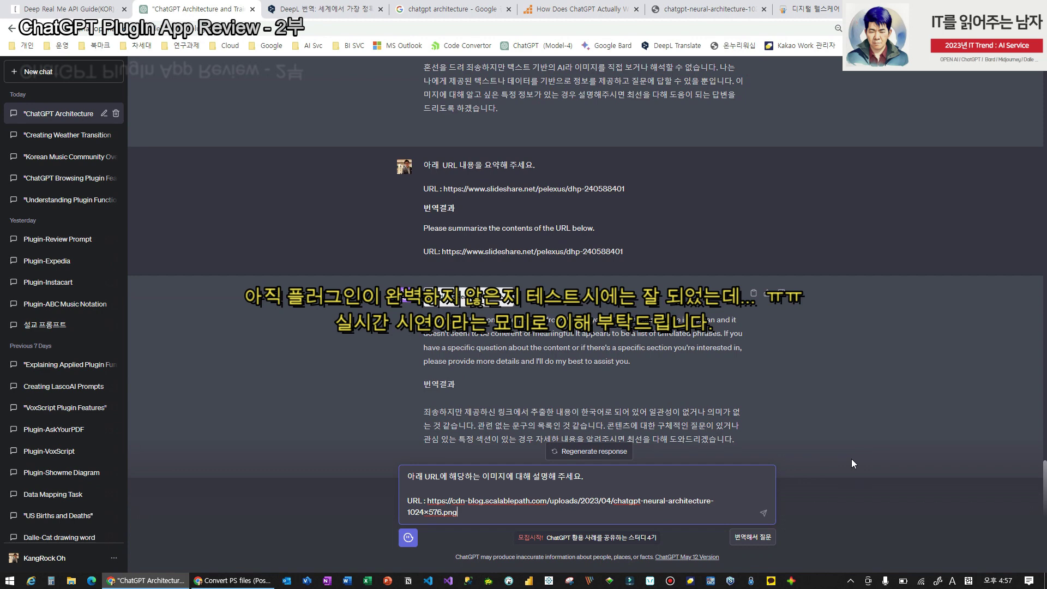
pyautogui.press('Return')
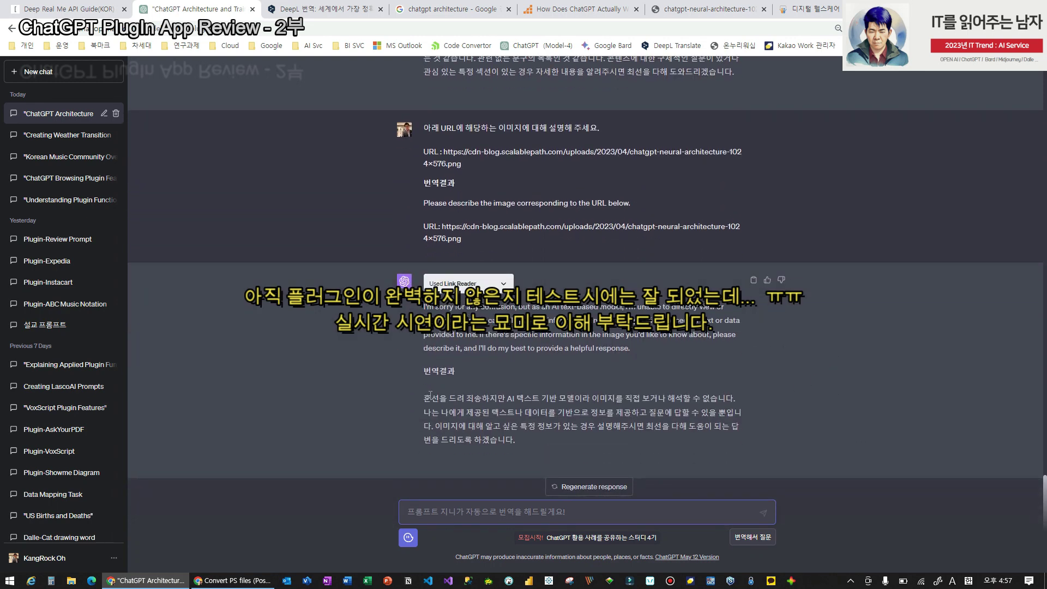
pyautogui.moveTo(431, 394); pyautogui.dragTo(597, 446)
pyautogui.click(574, 454)
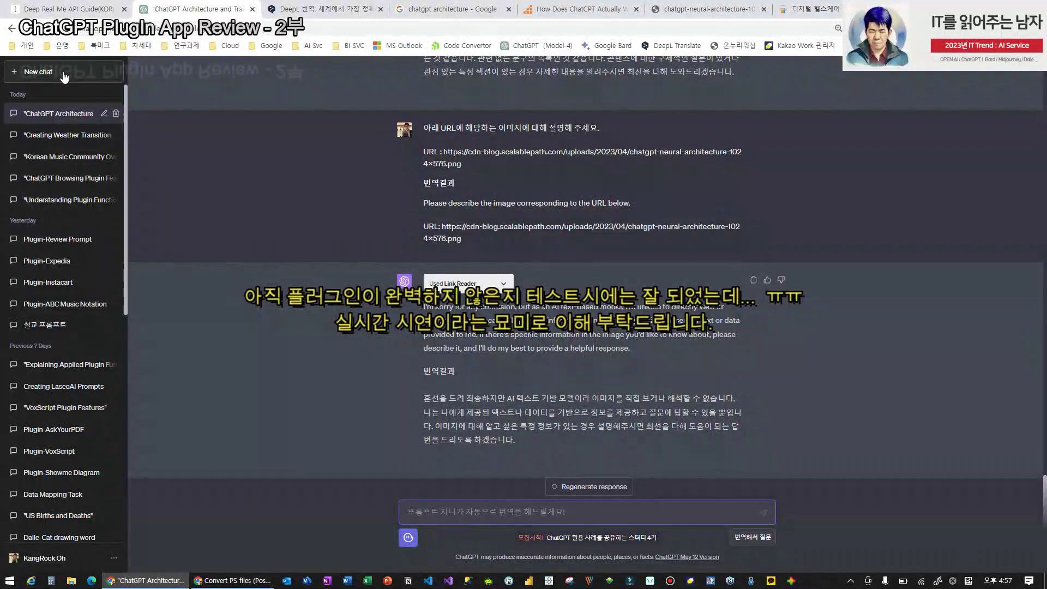
# - Open a new GPT-4 Plugins chat with Link Reader unchecked and Instacart checked
pyautogui.click(60, 77)
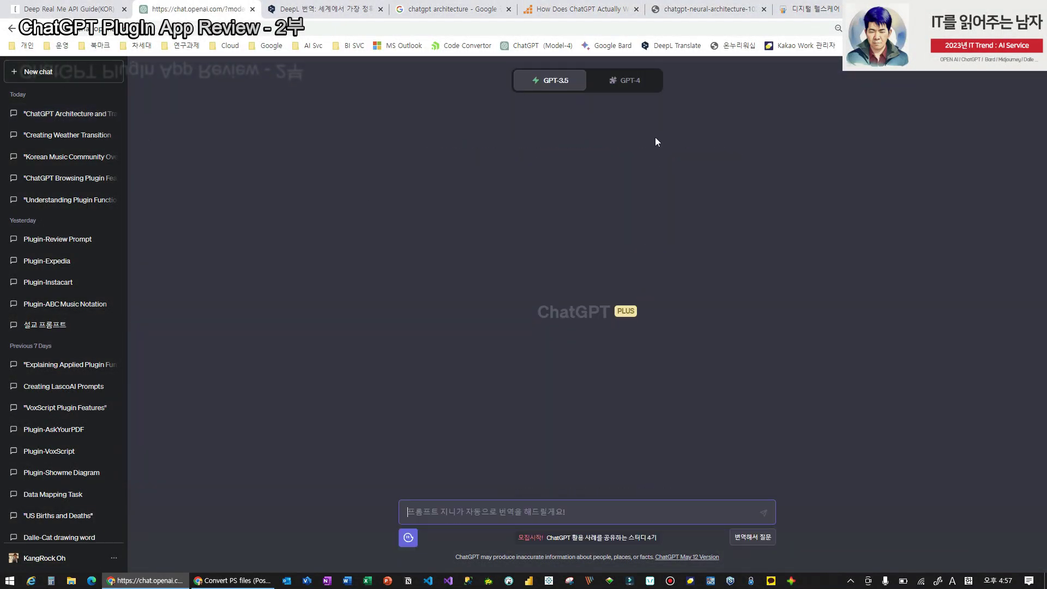
pyautogui.click(626, 221)
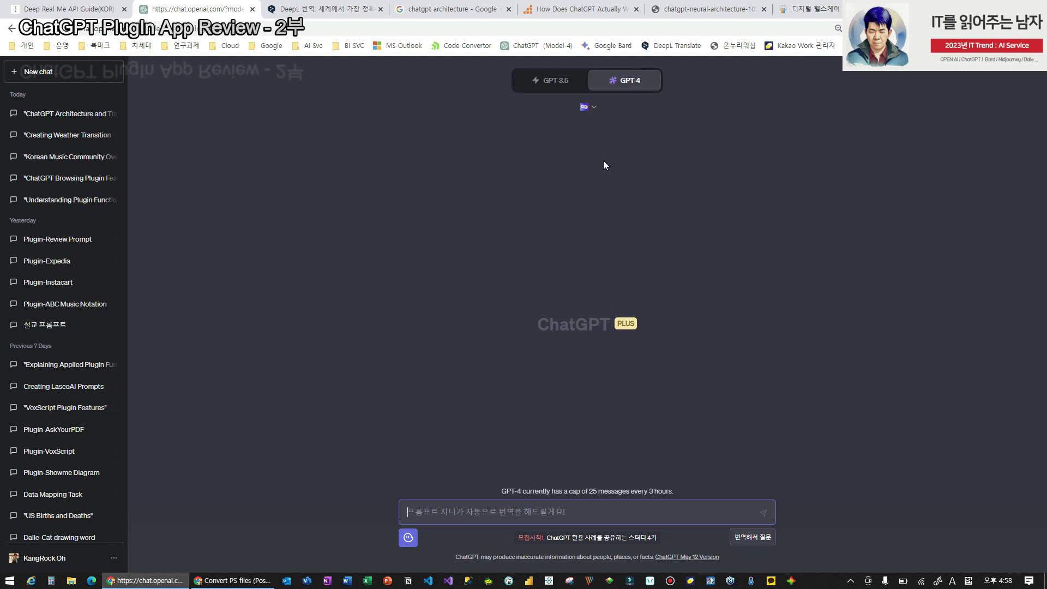
pyautogui.click(589, 107)
pyautogui.click(682, 226)
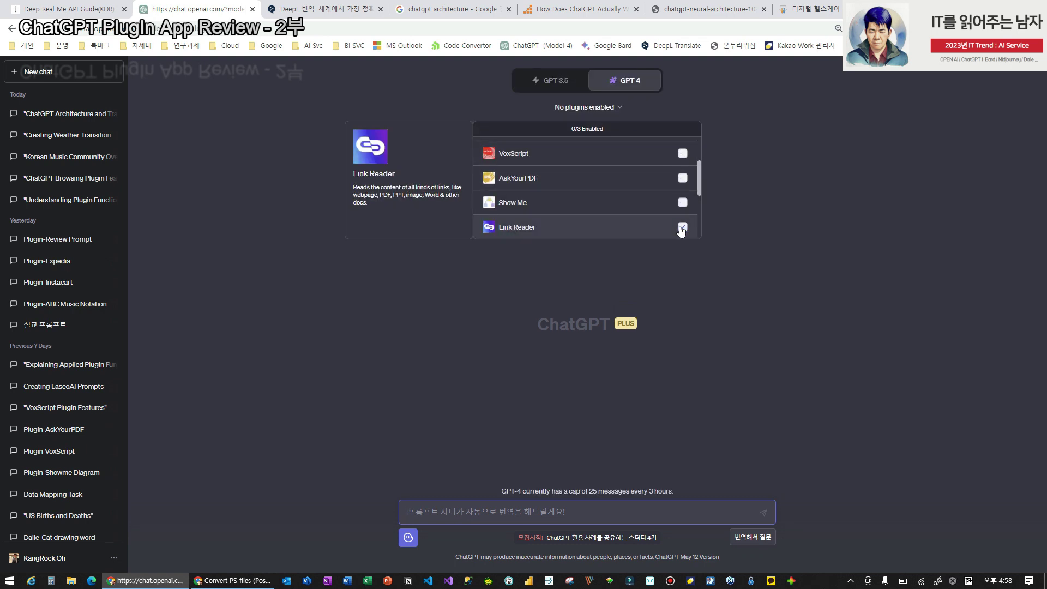
pyautogui.scroll(2, 654, 228)
pyautogui.scroll(-2, 651, 199)
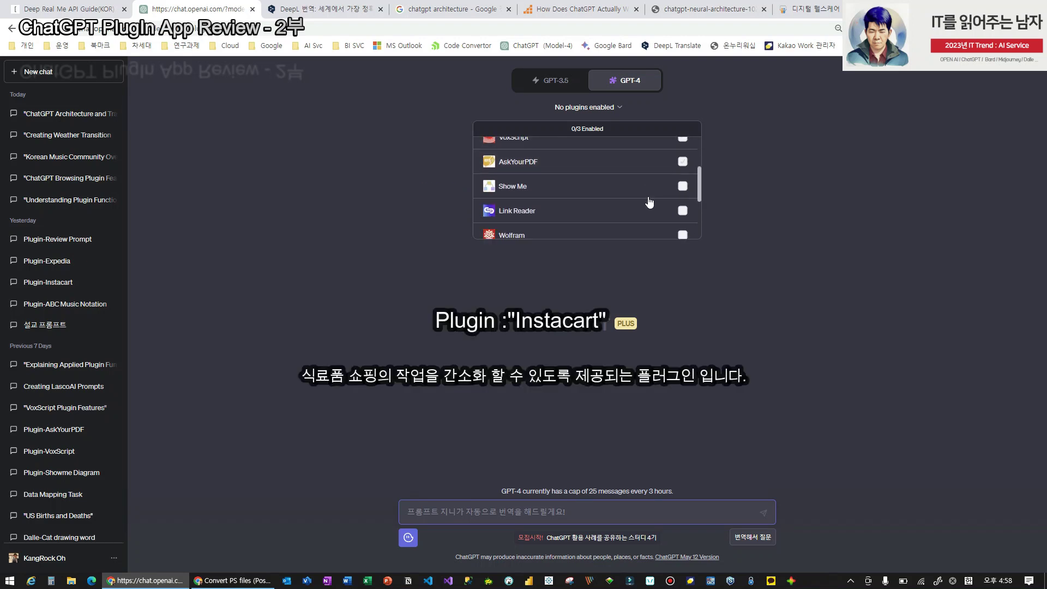
pyautogui.scroll(-3, 649, 202)
pyautogui.scroll(1, 676, 202)
pyautogui.scroll(-1, 678, 203)
pyautogui.click(682, 187)
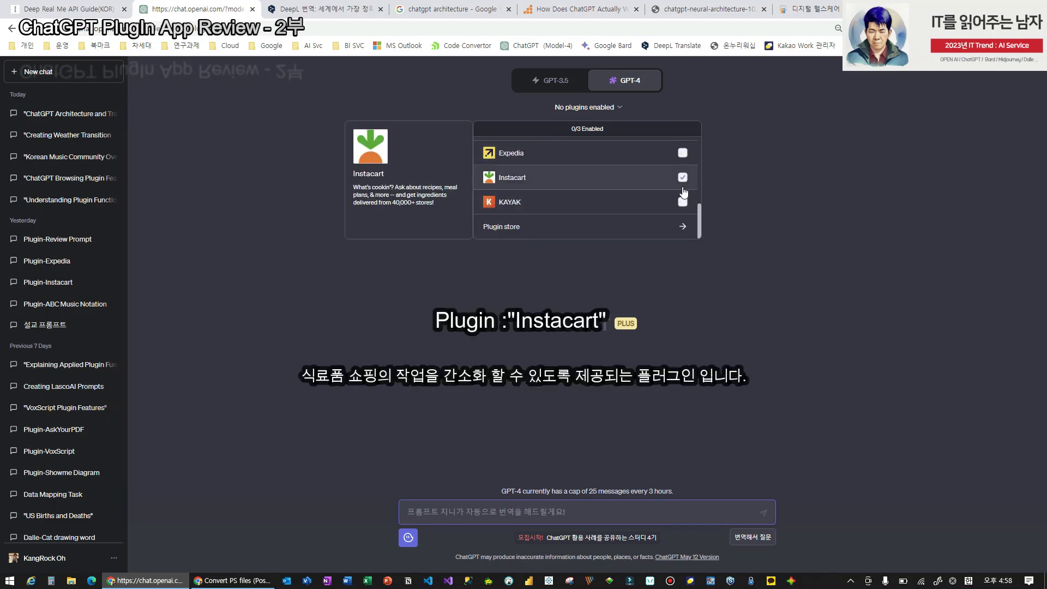
pyautogui.click(703, 308)
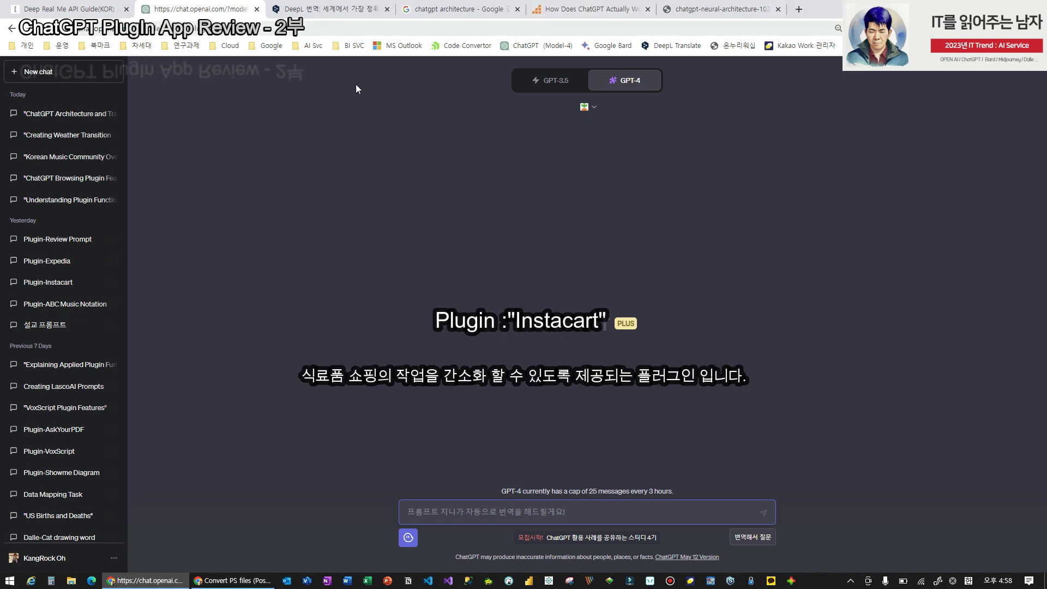
pyautogui.click(511, 508)
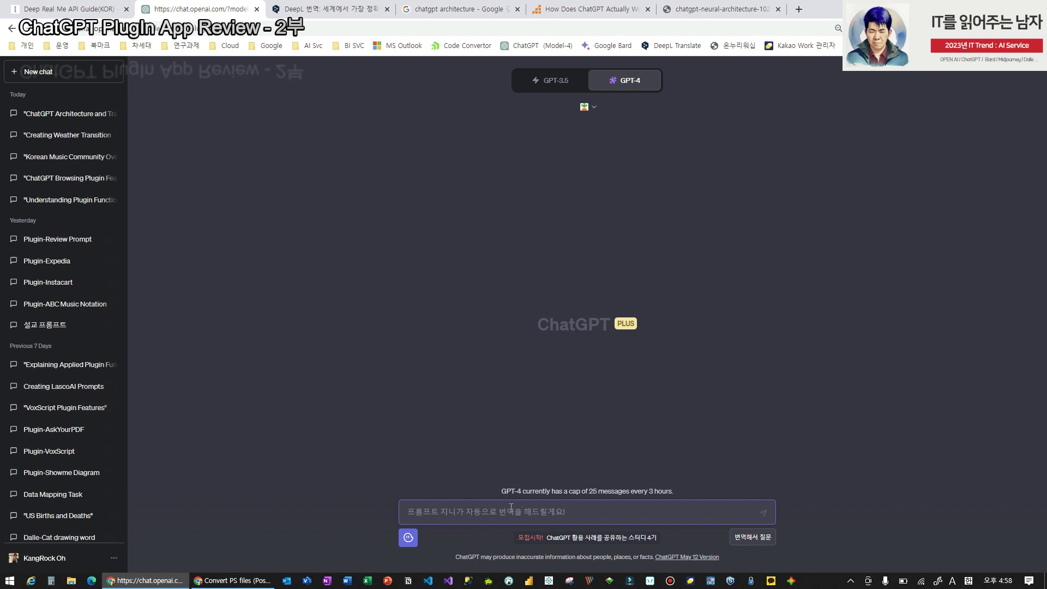
# - Send a Korean request for a four-person tomato seafood spaghetti recipe with its ingredients ordered
pyautogui.write('4')
pyautogui.write('ㅇ인용 스')
pyautogui.write('패')
pyautogui.press('BackSpace')
pyautogui.press('BackSpace')
pyautogui.write('토')
pyautogui.write('마토')
pyautogui.write(' 해산')
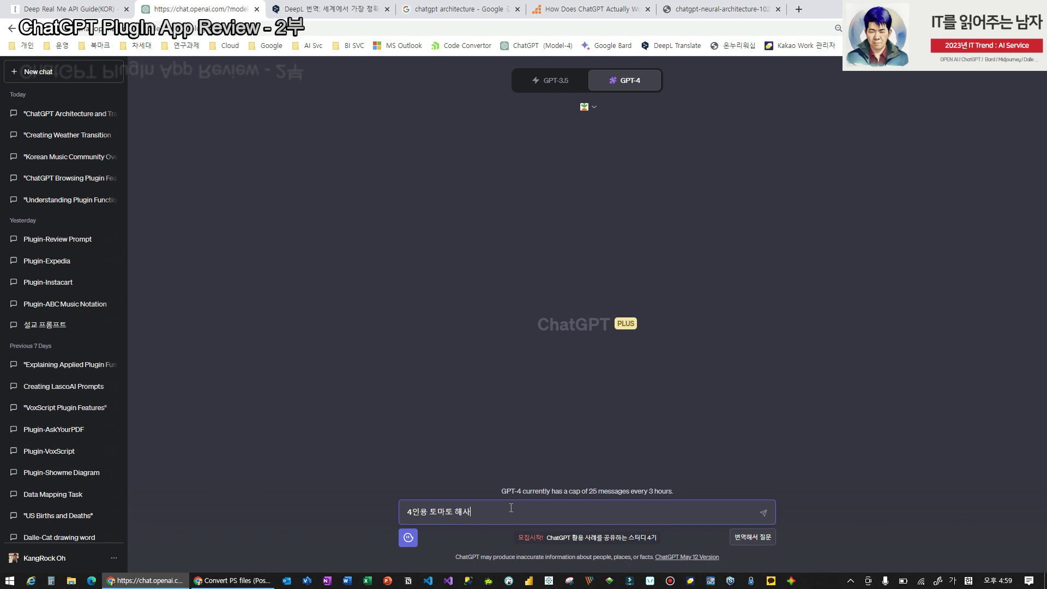
pyautogui.write('물 스파게')
pyautogui.write('티')
pyautogui.write('를 ')
pyautogui.write('만')
pyautogui.write('들려고 합ㄴ다.')
pyautogui.write(' 관련한 레')
pyautogui.write('시 ㅣ')
pyautogui.write('피와')
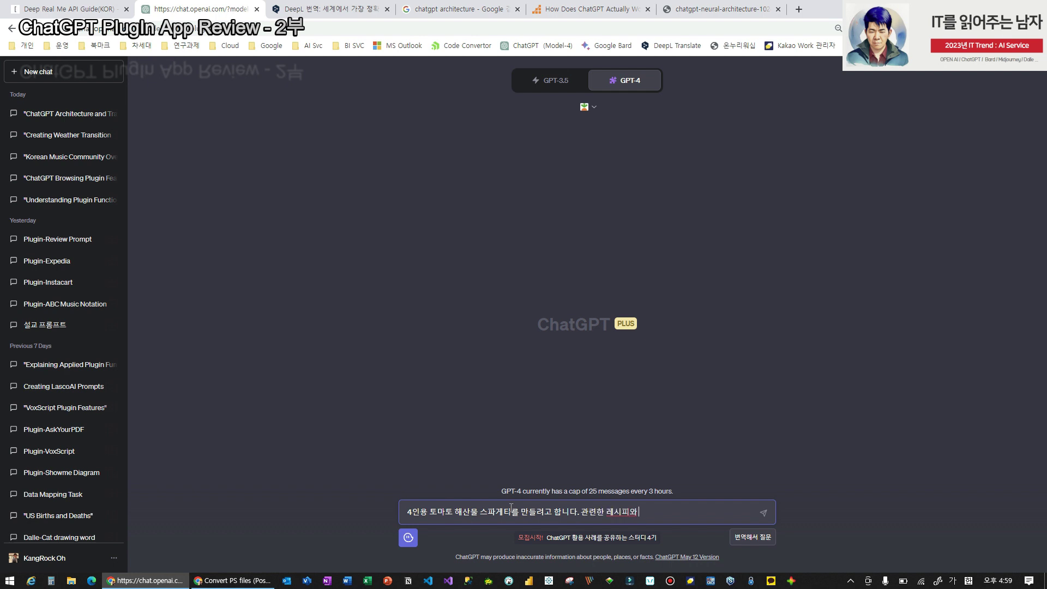
pyautogui.write(' 재료')
pyautogui.write('를 알려지')
pyautogui.press('BackSpace')
pyautogui.write('주고')
pyautogui.write('재료')
pyautogui.write('를')
pyautogui.press('BackSpace')
pyautogui.press('BackSpace')
pyautogui.press('BackSpace')
pyautogui.write('해당')
pyautogui.write(' 재료를 함께 줘')
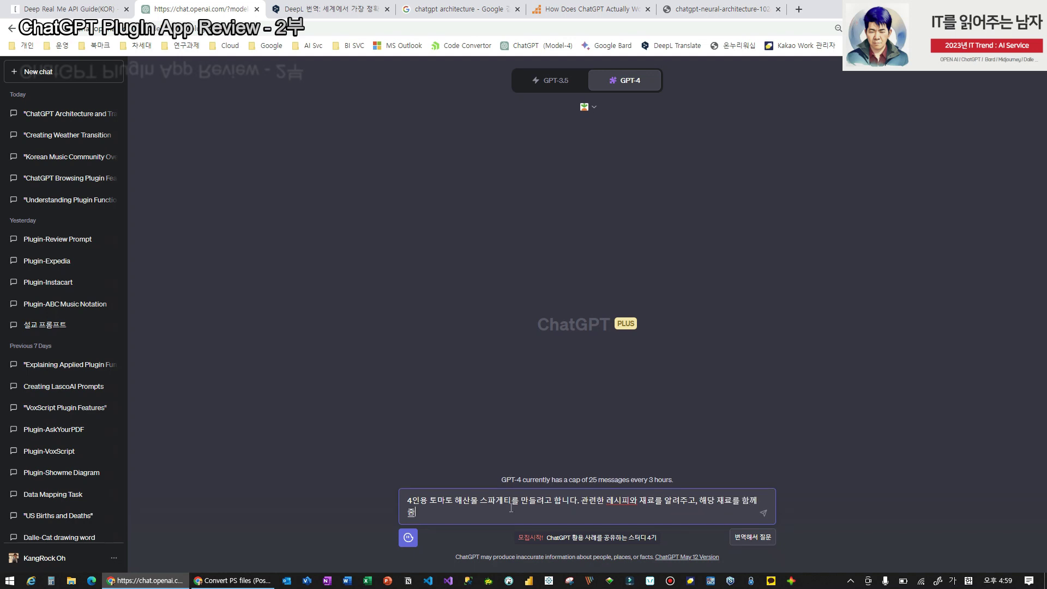
pyautogui.write('문해 주세요.')
pyautogui.press('Return')
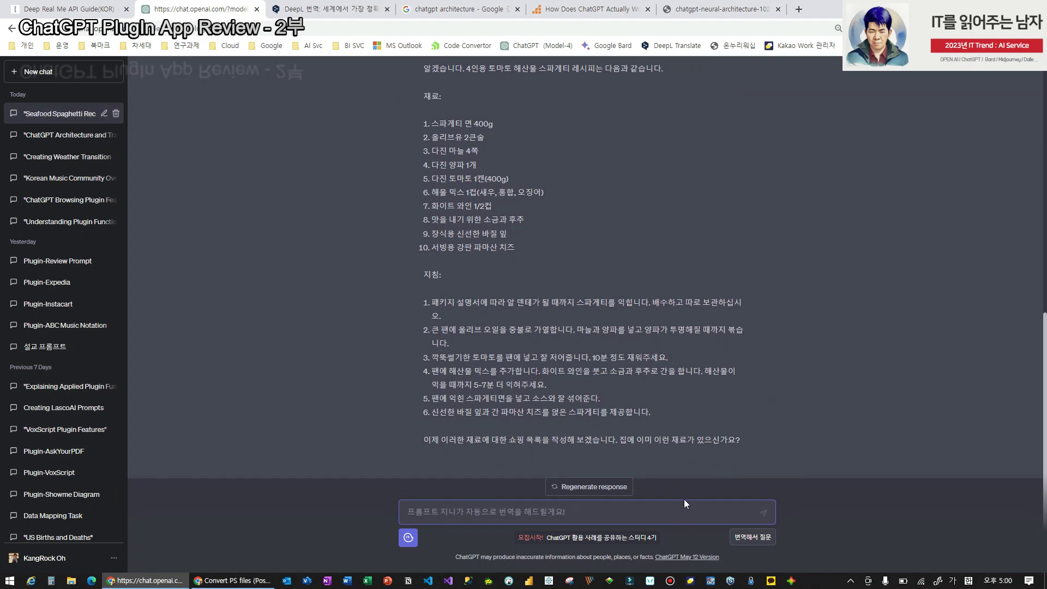
pyautogui.press('Hangul')
# - Reply '없습니다.' to say none of the ingredients are at home
pyautogui.write('abc')
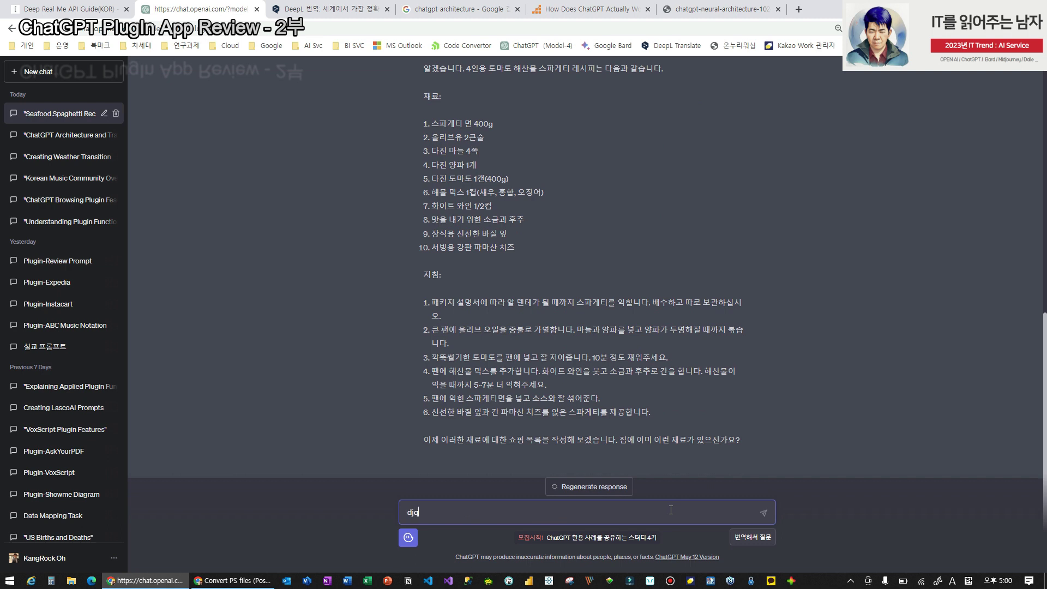
pyautogui.press('BackSpace')
pyautogui.press('BackSpace')
pyautogui.press('BackSpace')
pyautogui.press('Hangul')
pyautogui.write('없습')
pyautogui.write('니다. 주문')
pyautogui.press('BackSpace')
pyautogui.press('BackSpace')
pyautogui.press('BackSpace')
pyautogui.press('BackSpace')
pyautogui.press('Return')
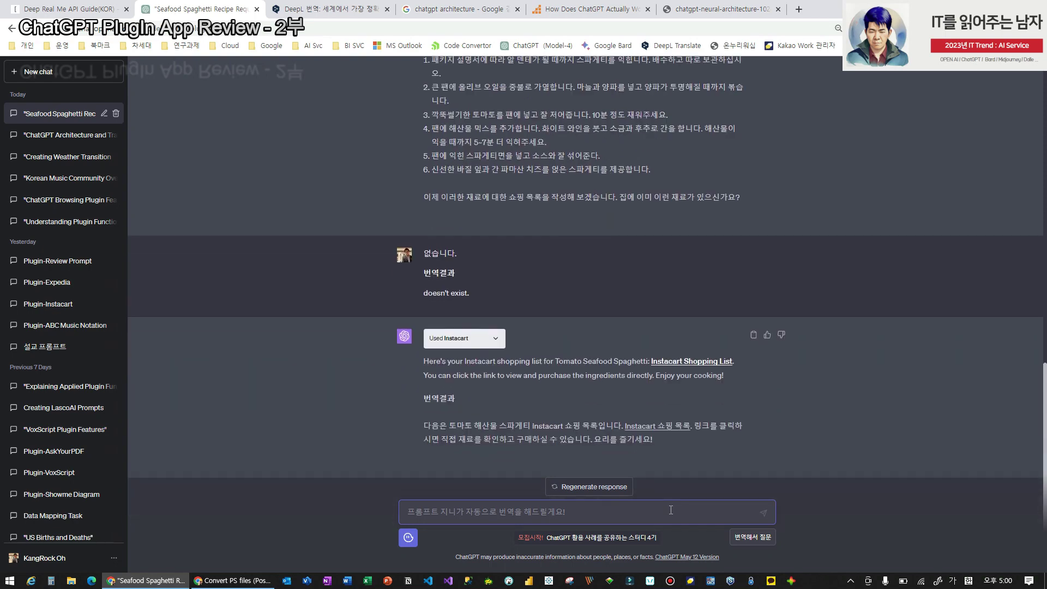
# - Scroll through the reply containing the Instacart Tomato Seafood Spaghetti shopping-list link
pyautogui.scroll(3, 634, 333)
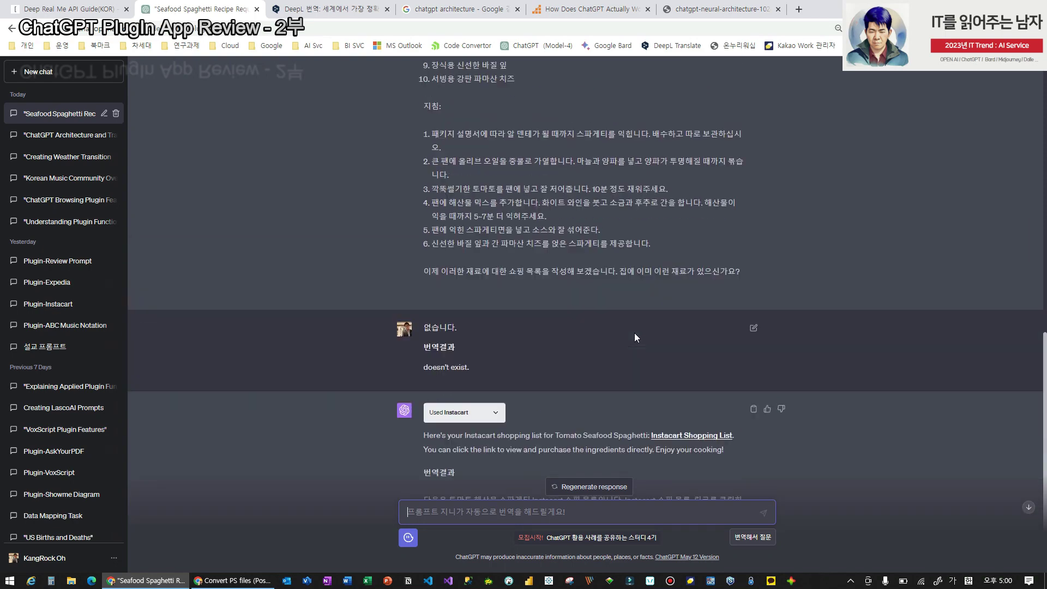
pyautogui.scroll(3, 545, 306)
pyautogui.scroll(2, 520, 296)
pyautogui.scroll(6, 520, 296)
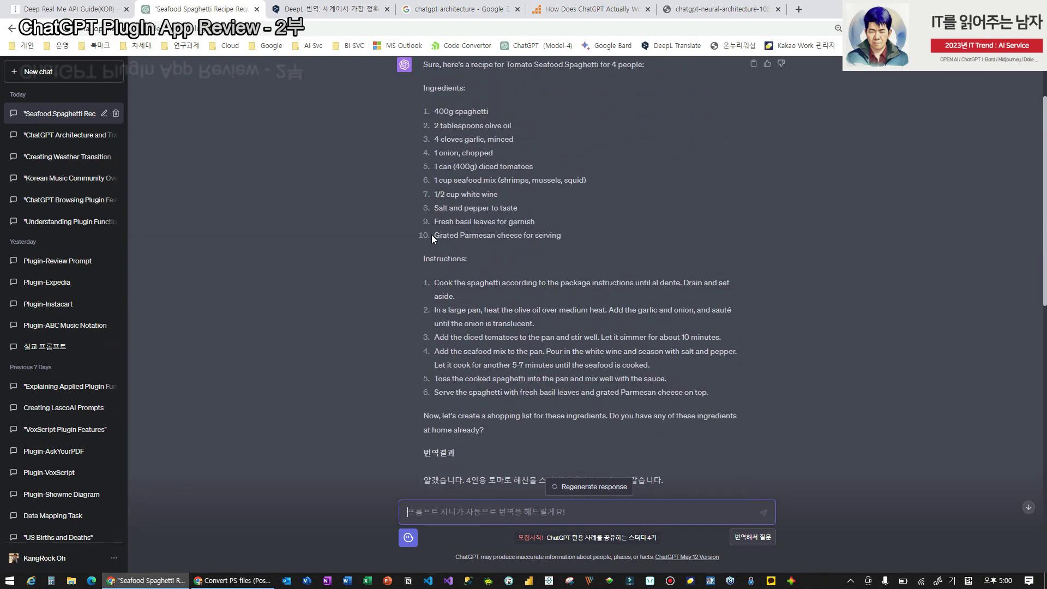
pyautogui.scroll(3, 430, 235)
pyautogui.scroll(-12, 472, 251)
pyautogui.scroll(-1, 480, 264)
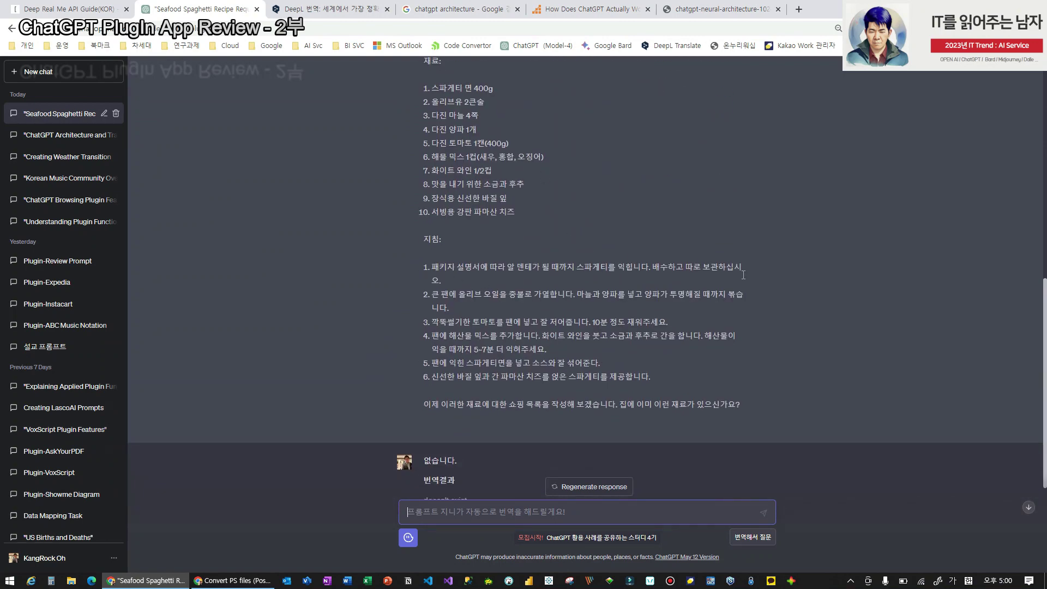
pyautogui.scroll(-4, 743, 274)
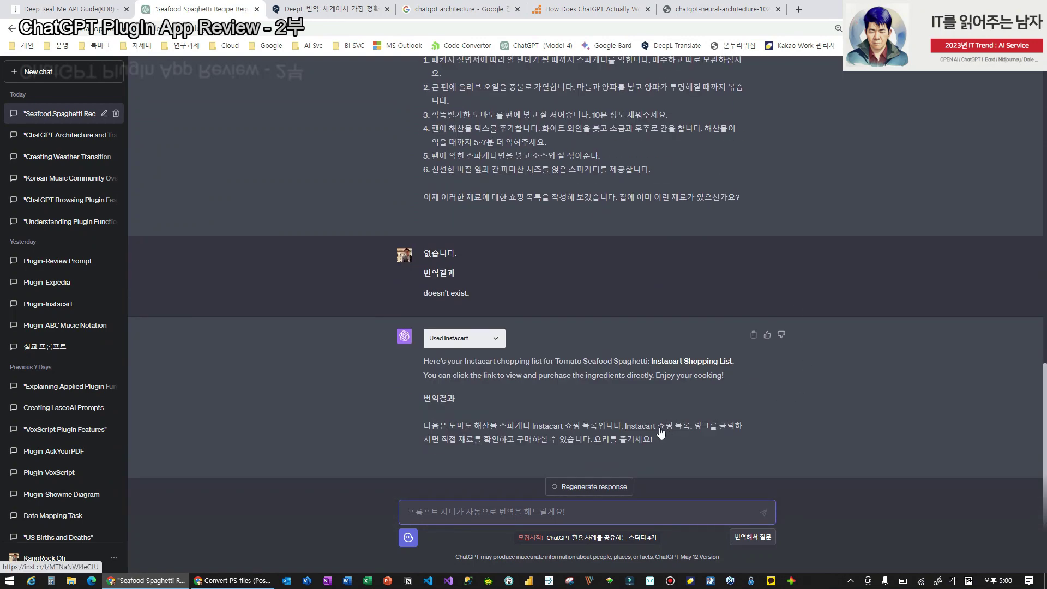
# - Open the Instacart shopping list and scroll through the Tomato Seafood Spaghetti ingredients
pyautogui.click(684, 362)
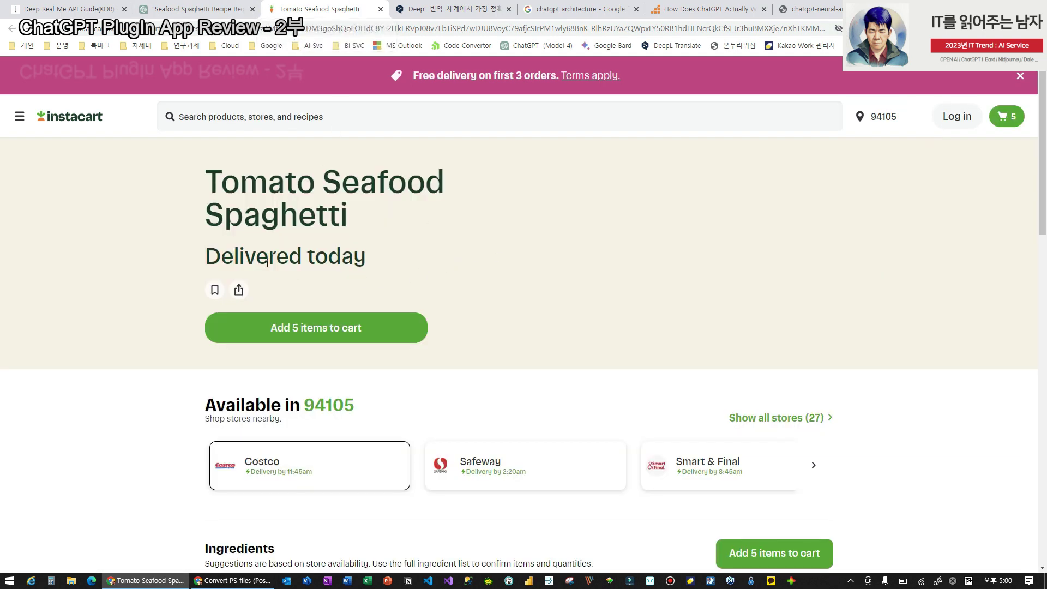
pyautogui.scroll(-5, 749, 270)
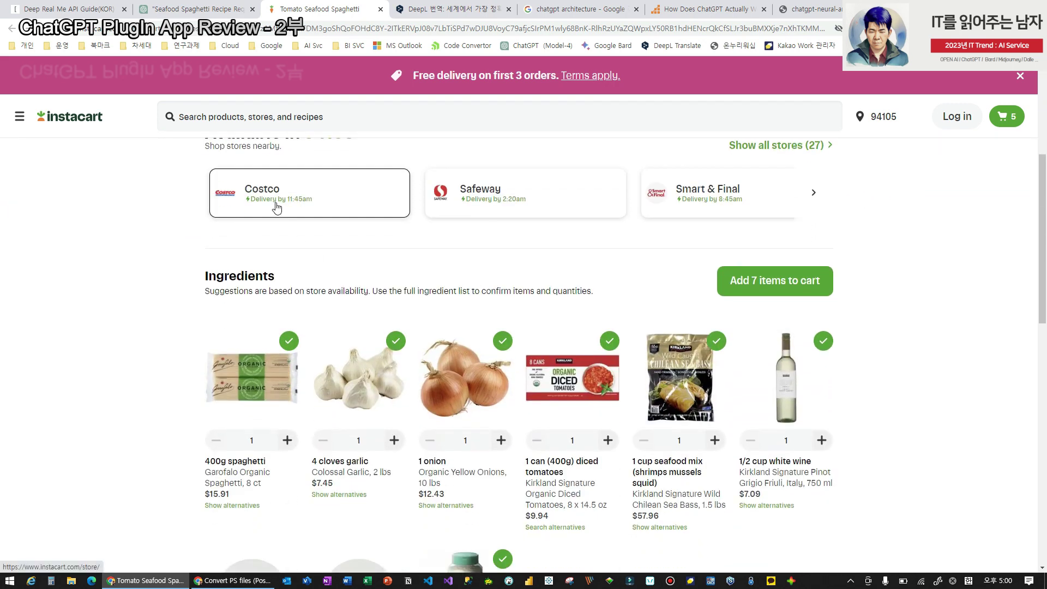
pyautogui.scroll(-3, 207, 378)
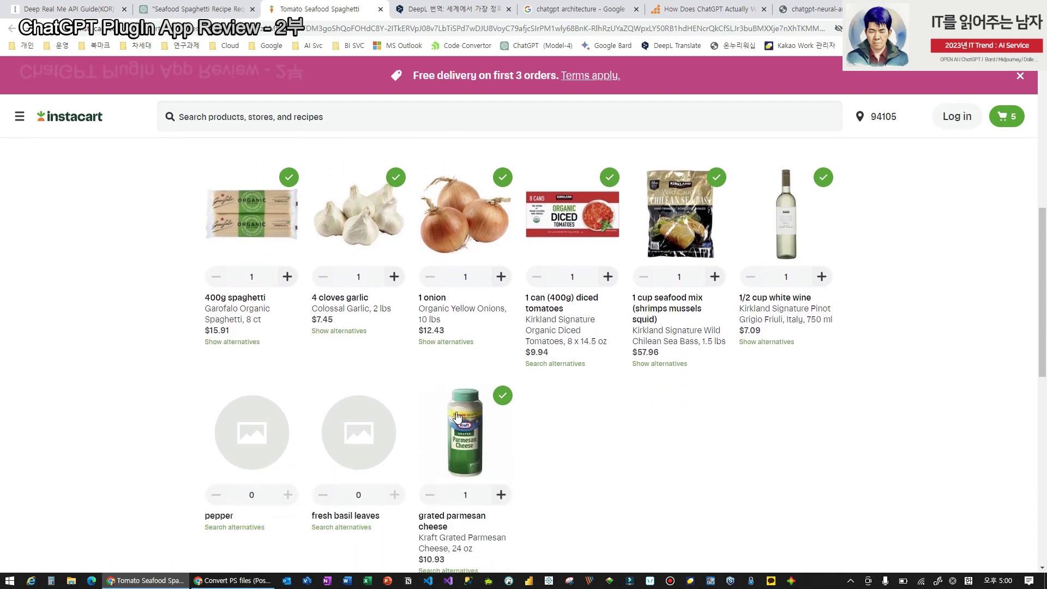
pyautogui.scroll(-2, 722, 449)
pyautogui.scroll(4, 872, 468)
pyautogui.scroll(-2, 894, 453)
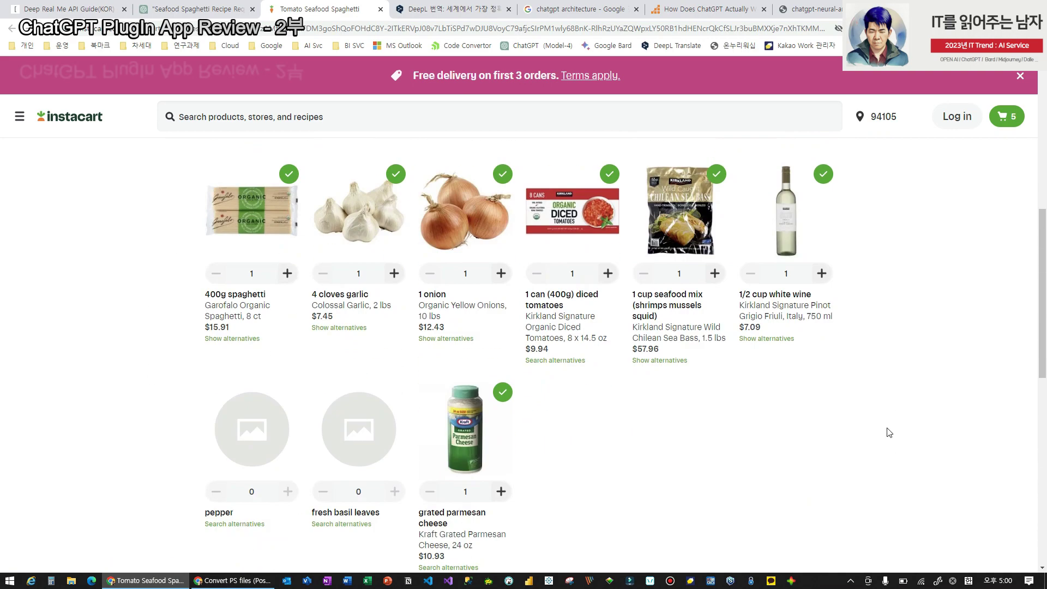
pyautogui.scroll(-5, 818, 445)
pyautogui.scroll(6, 818, 447)
pyautogui.scroll(-3, 764, 455)
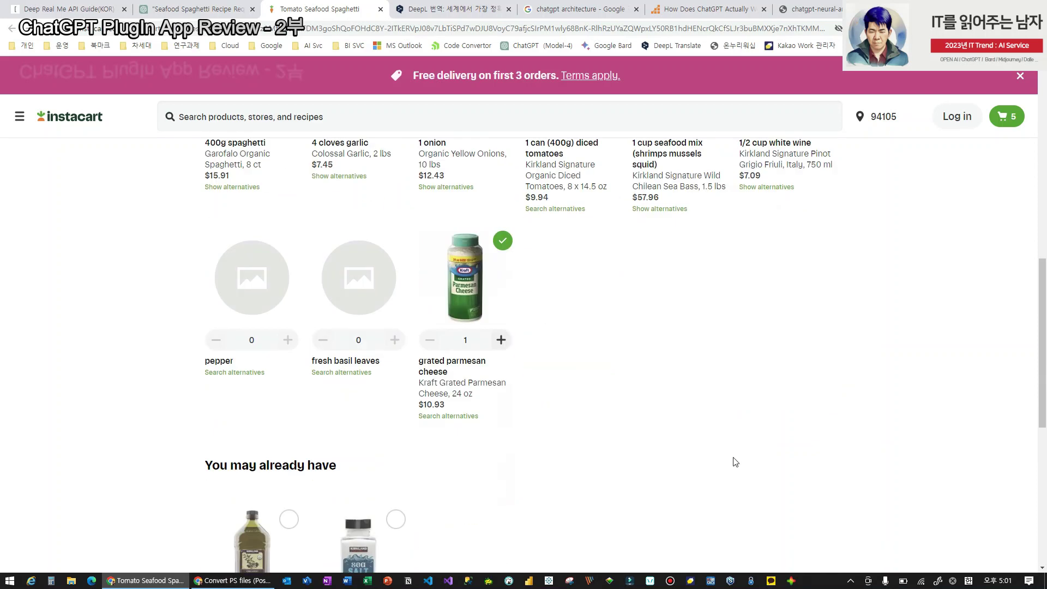
pyautogui.scroll(-4, 600, 425)
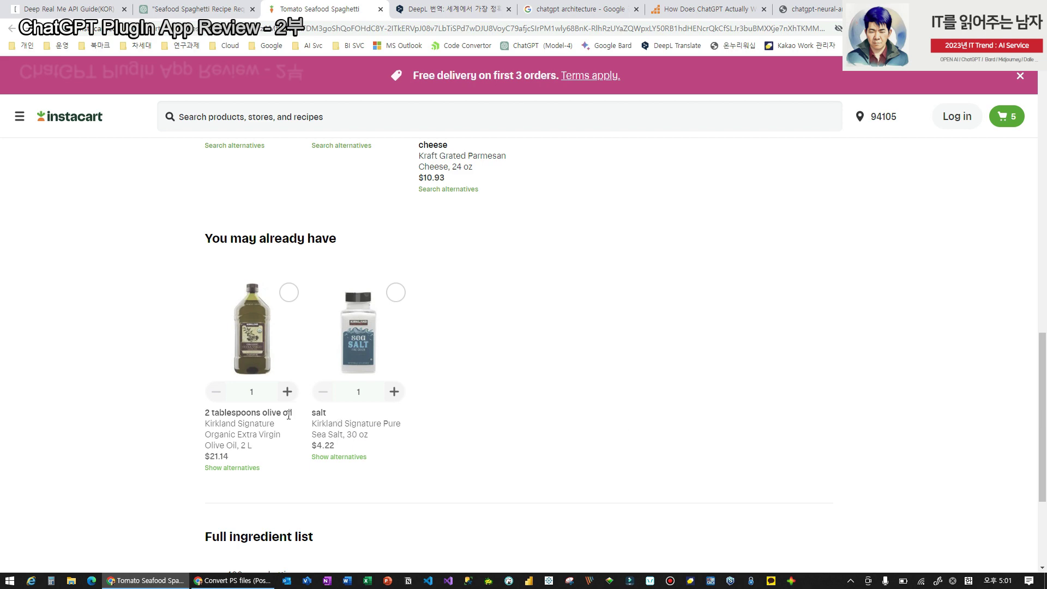
# - Finish reviewing the 7 cart-ready items, then return to the ChatGPT Seafood Spaghetti Recipe tab
pyautogui.scroll(3, 580, 409)
pyautogui.scroll(4, 614, 416)
pyautogui.scroll(2, 614, 416)
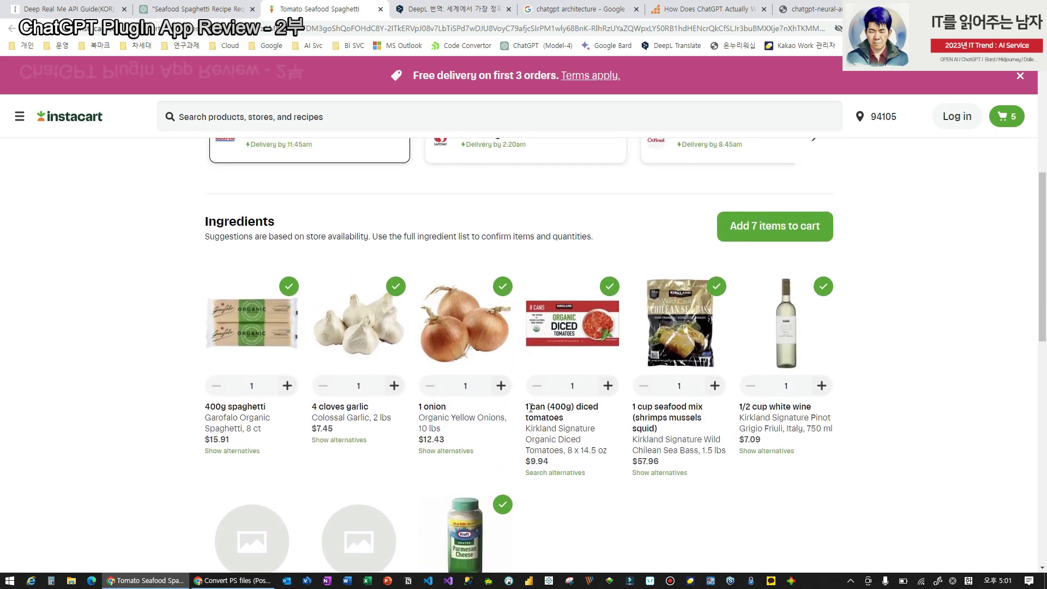
pyautogui.scroll(2, 853, 413)
pyautogui.scroll(3, 893, 413)
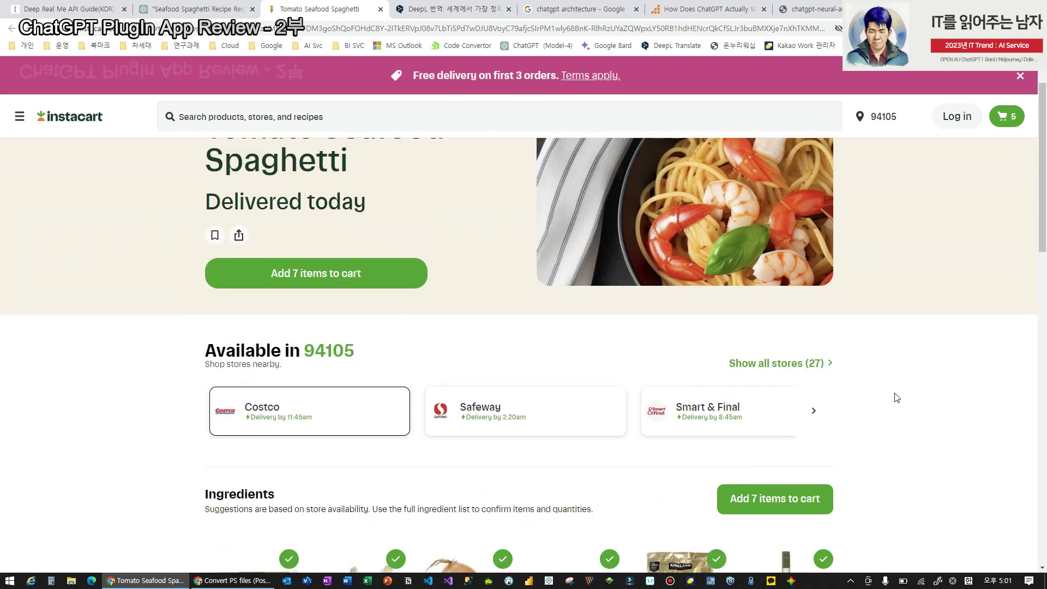
pyautogui.scroll(-4, 895, 401)
pyautogui.scroll(2, 895, 398)
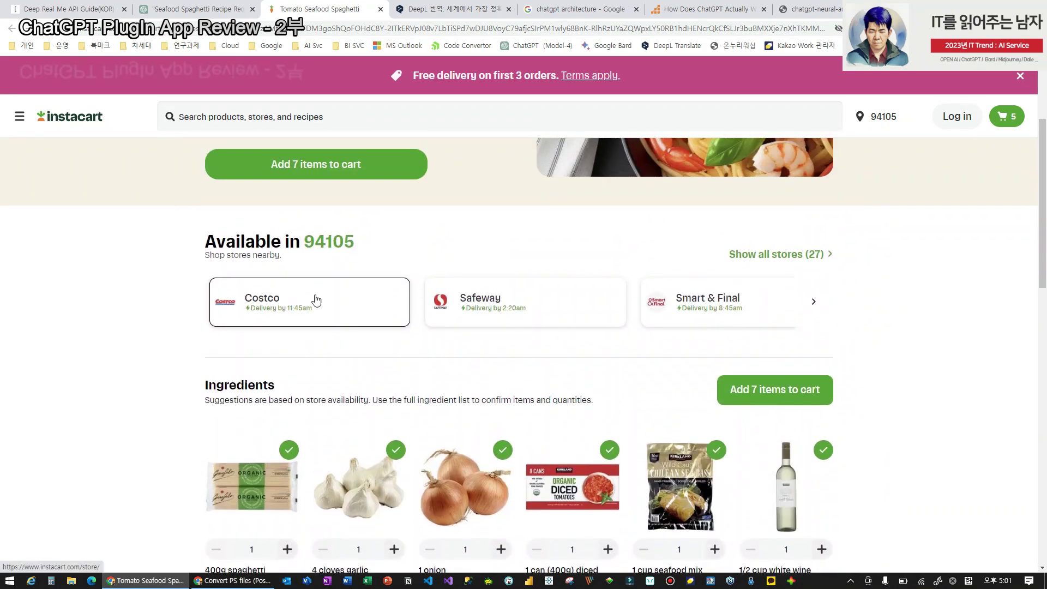
pyautogui.scroll(-4, 710, 409)
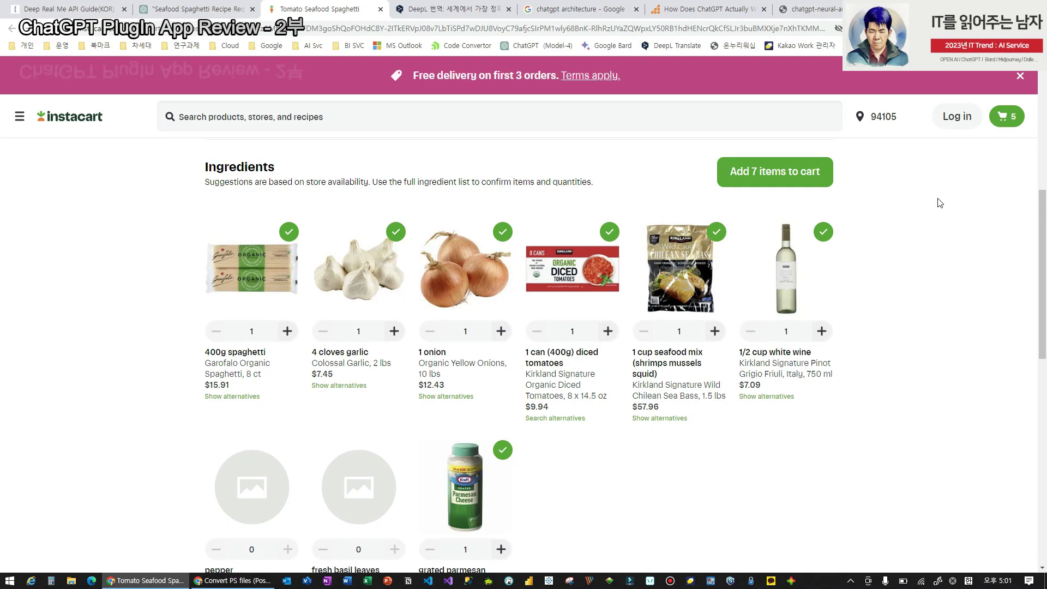
pyautogui.scroll(-4, 938, 206)
pyautogui.scroll(-4, 793, 370)
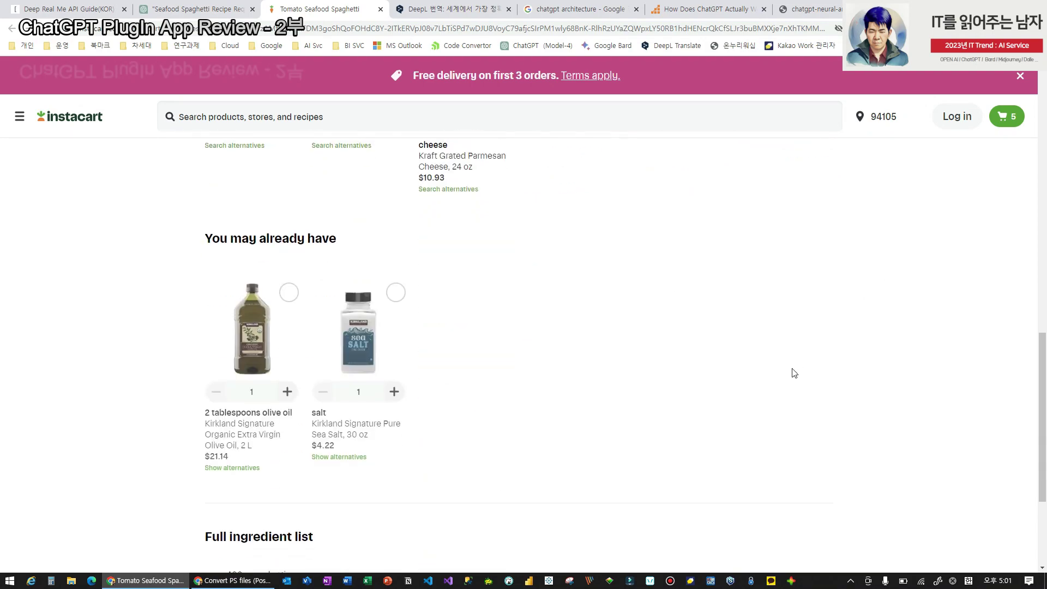
pyautogui.scroll(-2, 793, 374)
pyautogui.scroll(5, 783, 376)
pyautogui.scroll(10, 783, 376)
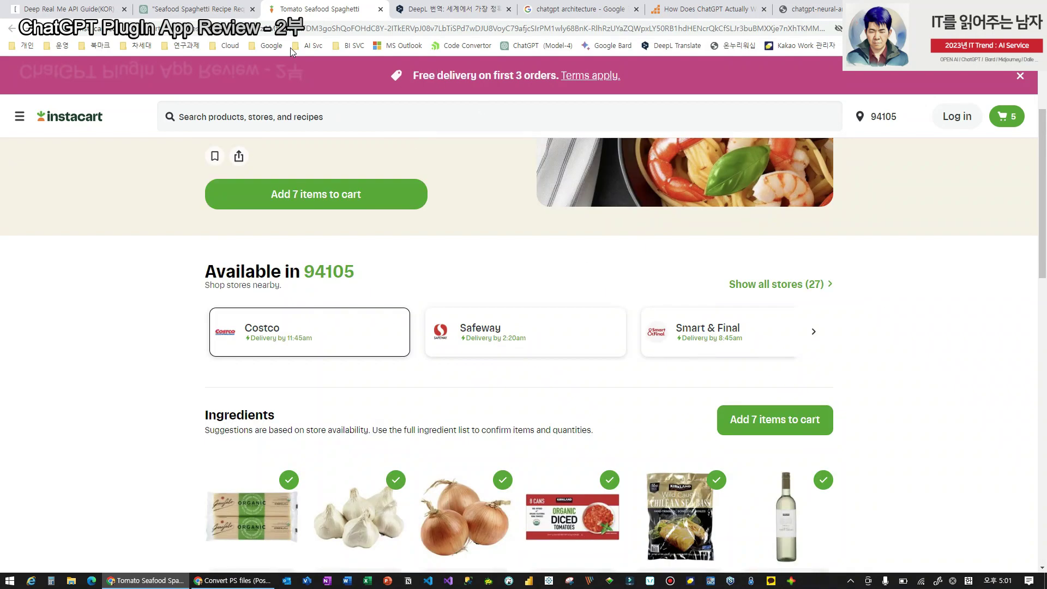
pyautogui.click(158, 9)
pyautogui.scroll(5, 532, 293)
pyautogui.scroll(8, 525, 287)
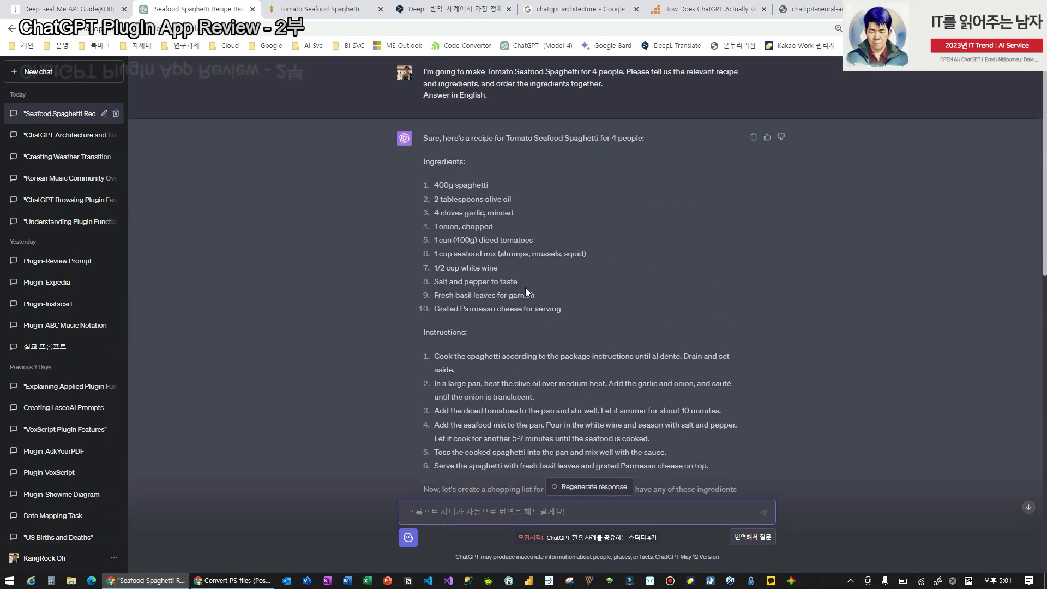
pyautogui.scroll(-4, 559, 289)
pyautogui.scroll(-1, 558, 293)
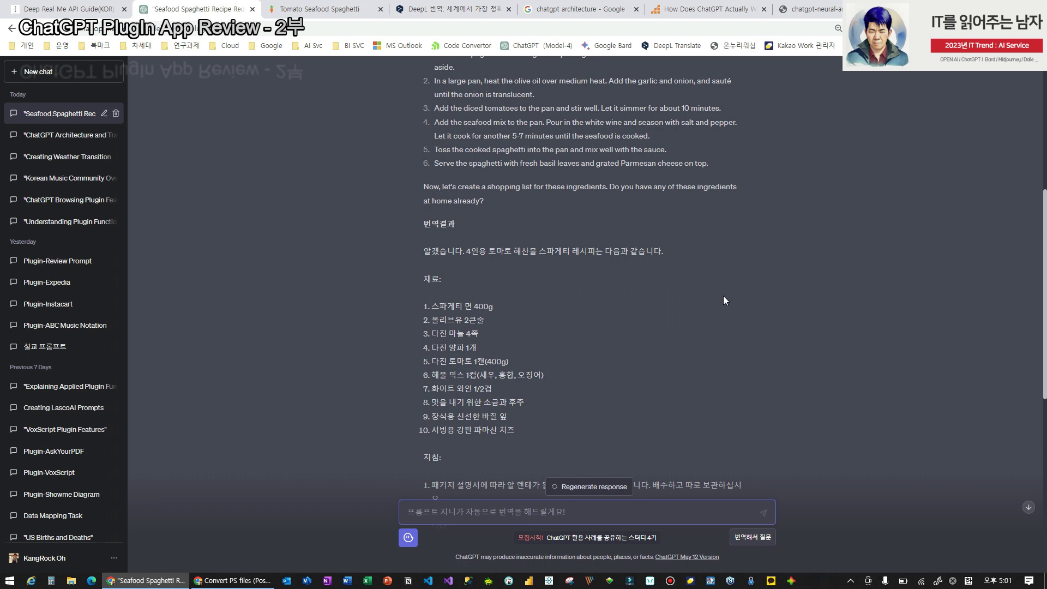
pyautogui.scroll(-8, 729, 314)
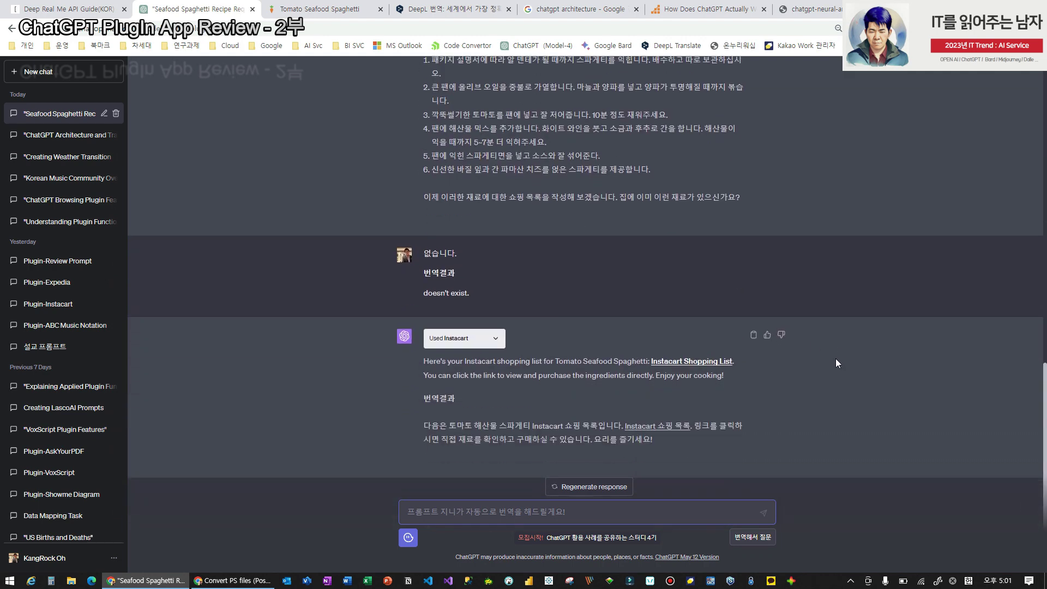
# - Open a new GPT-4 Plugins chat with Expedia checked and Instacart unchecked
pyautogui.moveTo(660, 278)
pyautogui.click(70, 74)
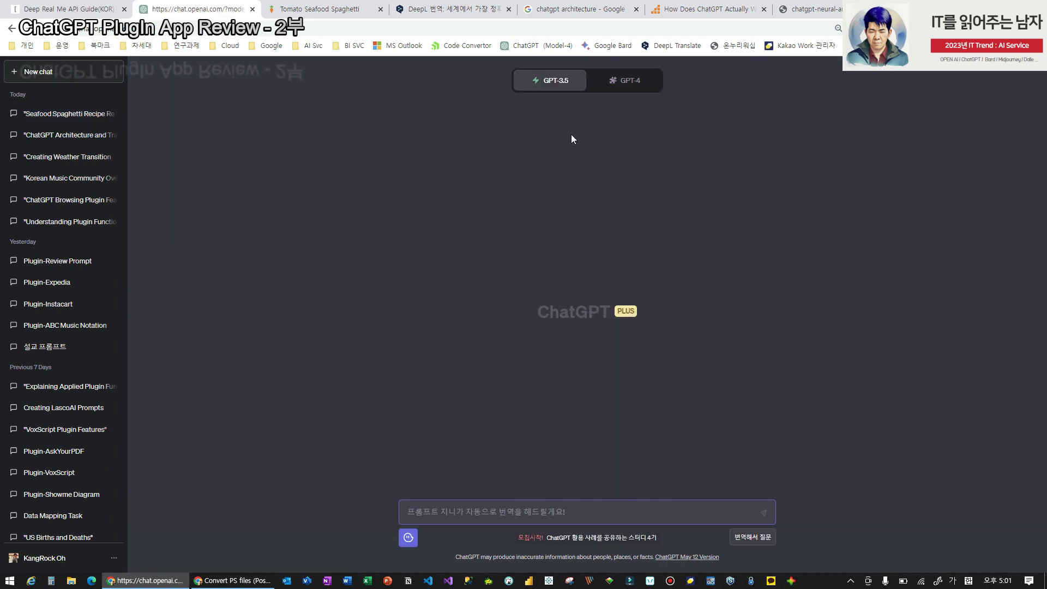
pyautogui.click(626, 82)
pyautogui.click(617, 221)
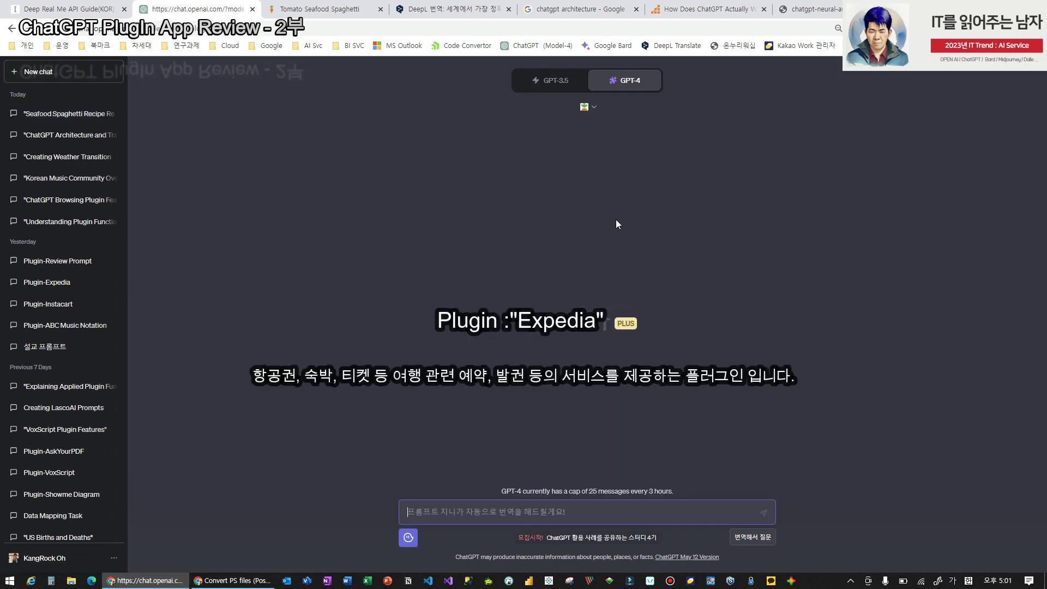
pyautogui.click(588, 107)
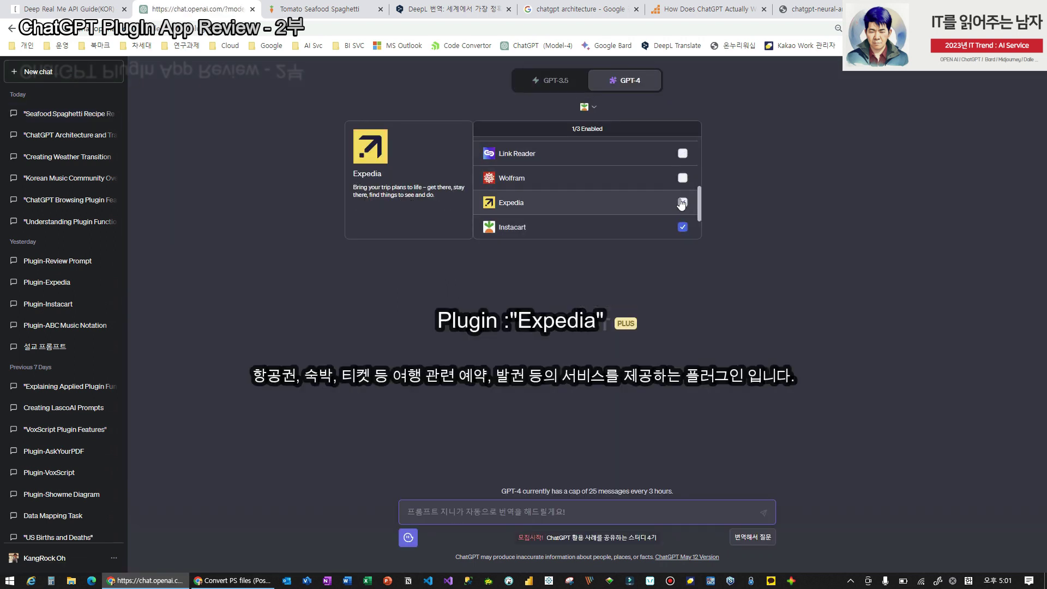
pyautogui.click(683, 228)
pyautogui.click(683, 204)
pyautogui.click(720, 296)
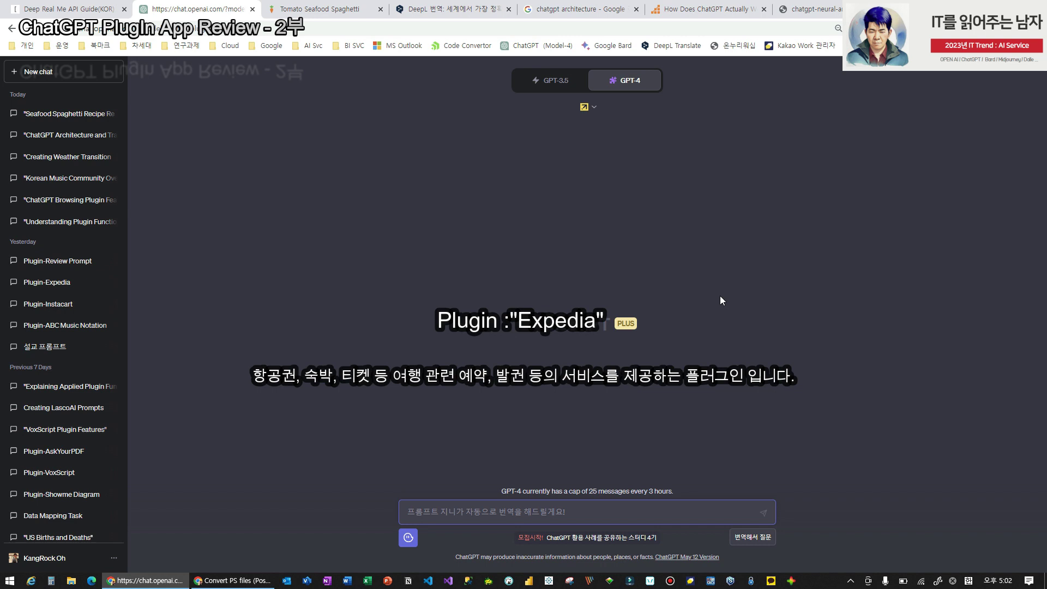
pyautogui.click(645, 516)
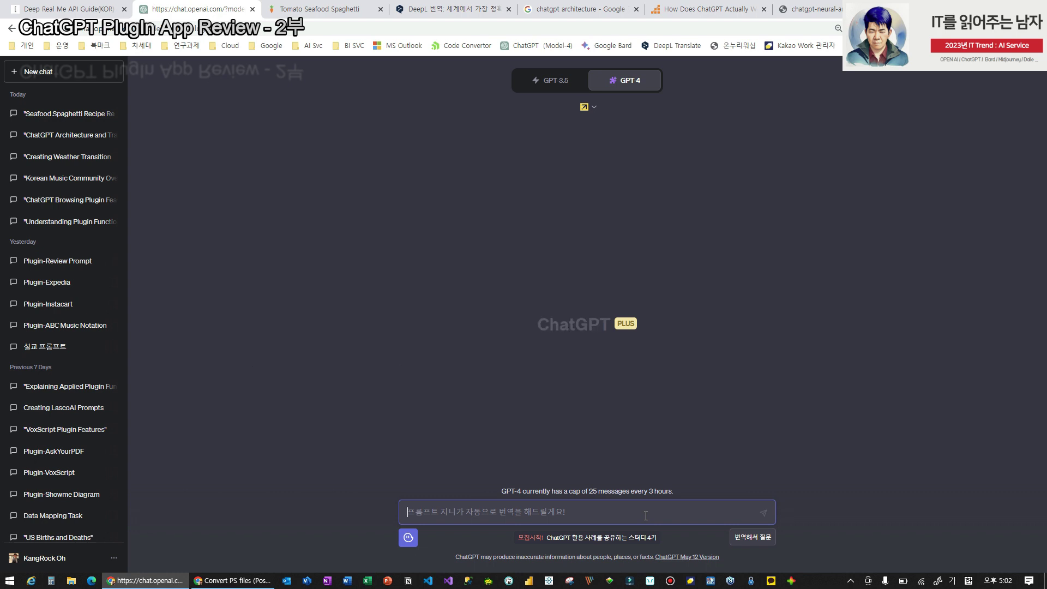
pyautogui.press('Hangul')
# - Type in Korean a June 1–5 Hong Kong family trip for two adults and a 10-year-old
pyautogui.write('6d')
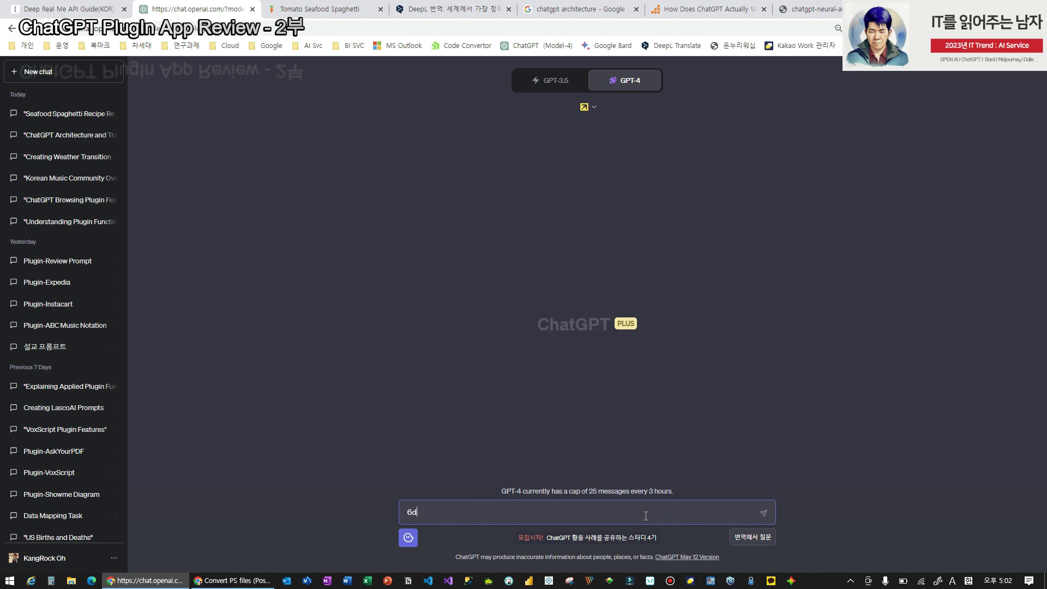
pyautogui.press('BackSpace')
pyautogui.press('Hangul')
pyautogui.write('월')
pyautogui.write('1일')
pyautogui.write(' 부터 ')
pyautogui.write('6')
pyautogui.write('월5일까')
pyautogui.write('지 홍콩')
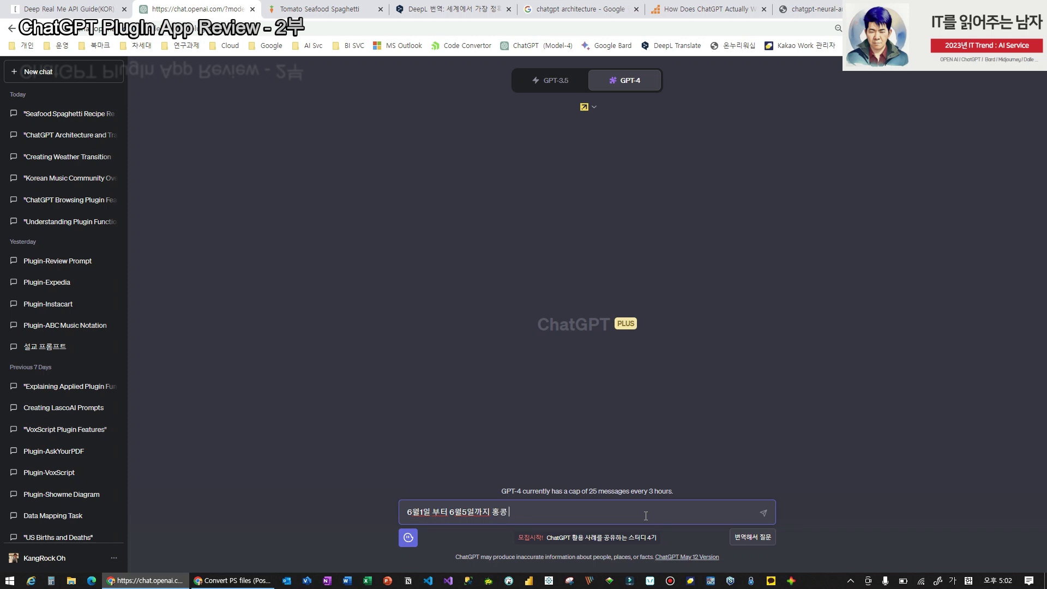
pyautogui.press('BackSpace')
pyautogui.press('BackSpace')
pyautogui.write('홍')
pyautogui.press('BackSpace')
pyautogui.press('BackSpace')
pyautogui.write('홍콩')
pyautogui.write('으로 여행')
pyautogui.press('BackSpace')
pyautogui.press('BackSpace')
pyautogui.write('가')
pyautogui.write('족 ㅇ여행')
pyautogui.write('을 가려고 합니다. ')
pyautogui.write('가족 구성 이')
pyautogui.write('원은 ')
pyautogui.write('성 이인 2명')
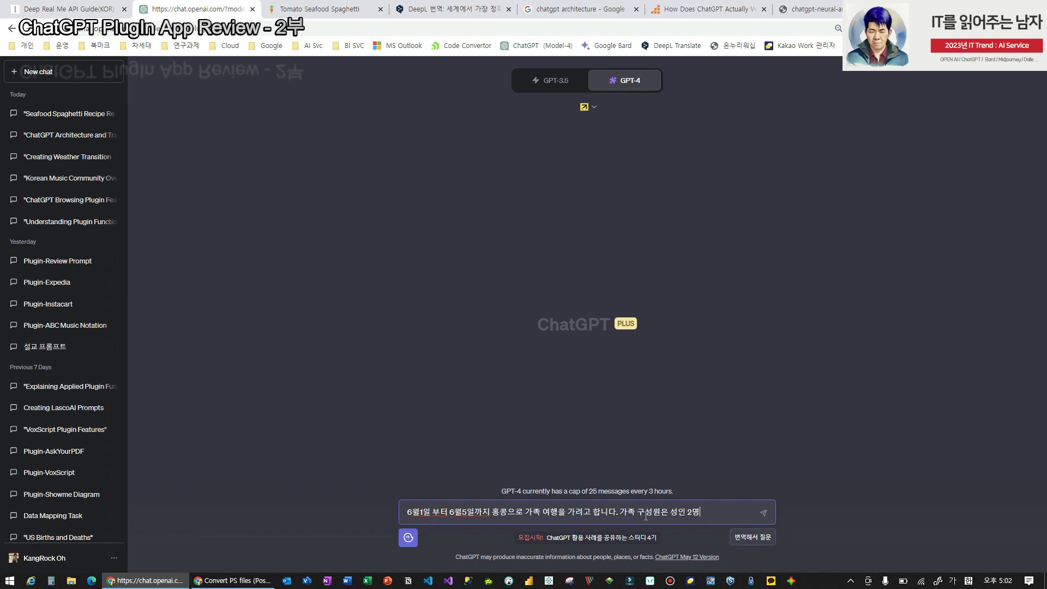
pyautogui.write(' 그리고')
pyautogui.write(' 10세 ')
pyautogui.write('아이')
pyautogui.write('로')
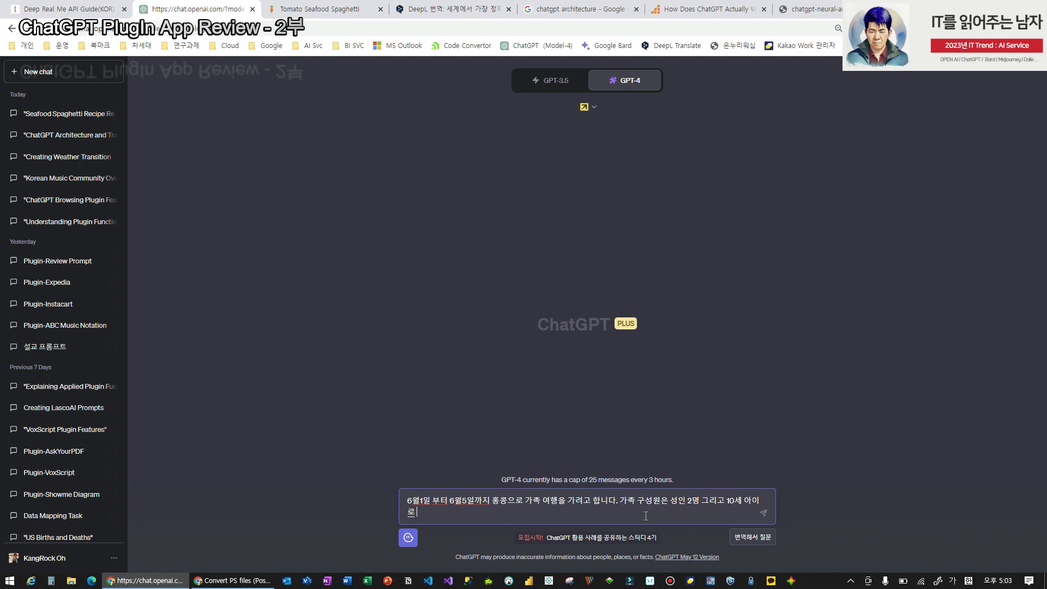
pyautogui.write('여행을 하려고 합니다')
pyautogui.write('. 관련하여')
pyautogui.write(' 관장지와')
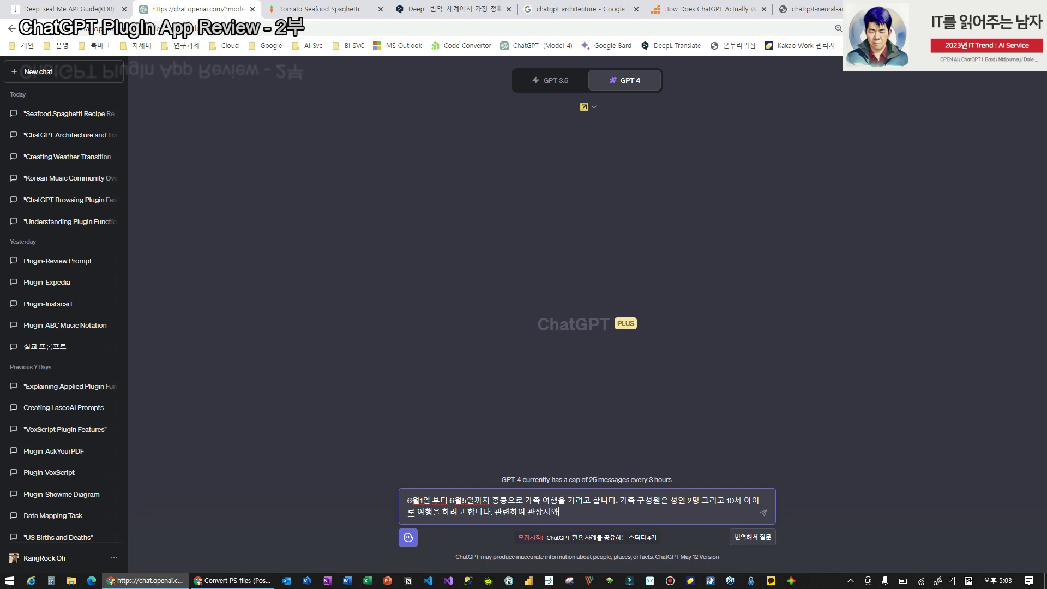
# - Add a request to book by-date sightseeing, lodging and flights, and send the message
pyautogui.press('BackSpace')
pyautogui.press('BackSpace')
pyautogui.press('BackSpace')
pyautogui.write('광지')
pyautogui.press('BackSpace')
pyautogui.press('BackSpace')
pyautogui.press('BackSpace')
pyautogui.write('일자별 ')
pyautogui.write('추천 관광지')
pyautogui.press('BackSpace')
pyautogui.press('BackSpace')
pyautogui.press('BackSpace')
pyautogui.write('관광지와')
pyautogui.write(' 숙배')
pyautogui.write(', 항')
pyautogui.write('공을')
pyautogui.write(' 예')
pyautogui.write('약해 주세요.')
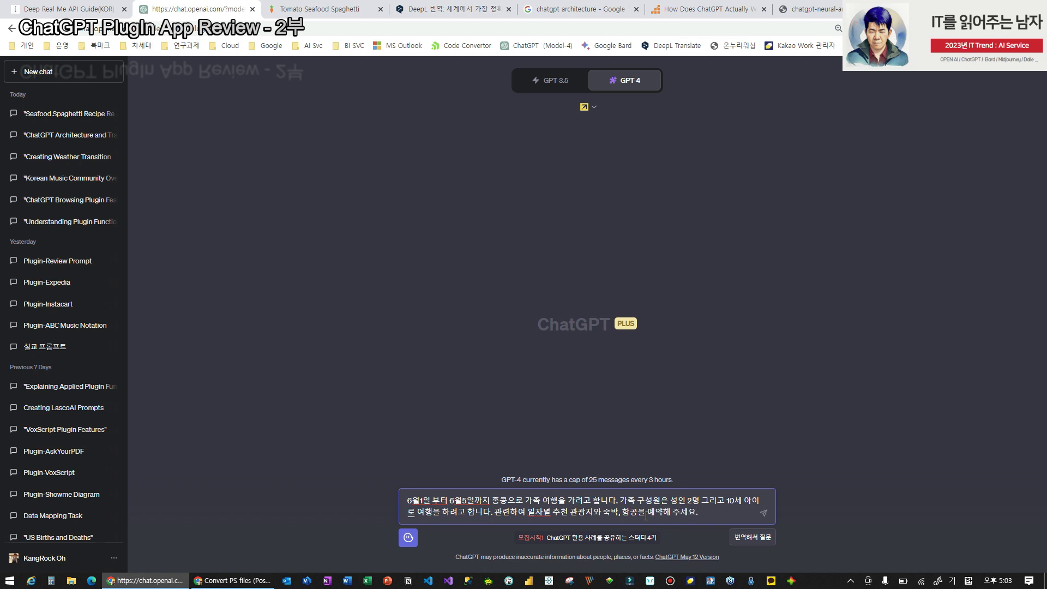
pyautogui.press('Return')
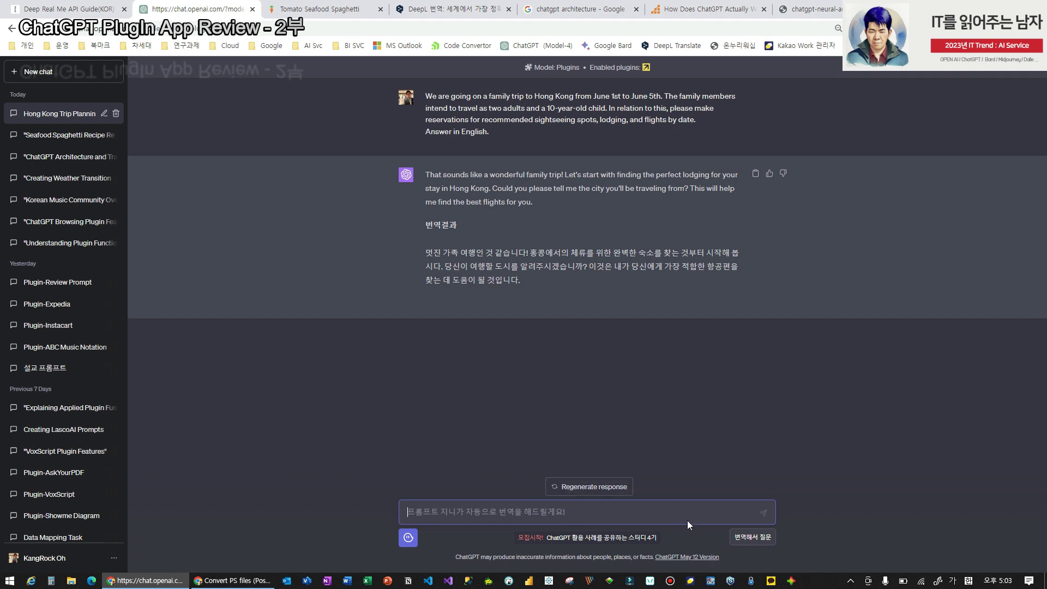
# - Reply '예' to confirm Hong Kong, then give Incheon, South Korea as the departure city
pyautogui.write('예')
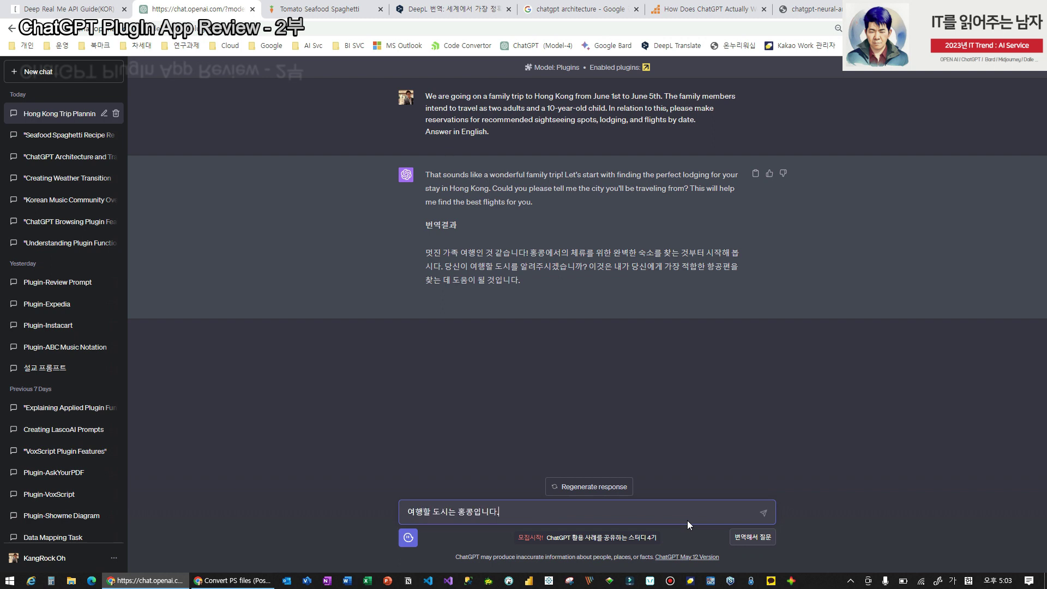
pyautogui.press('Return')
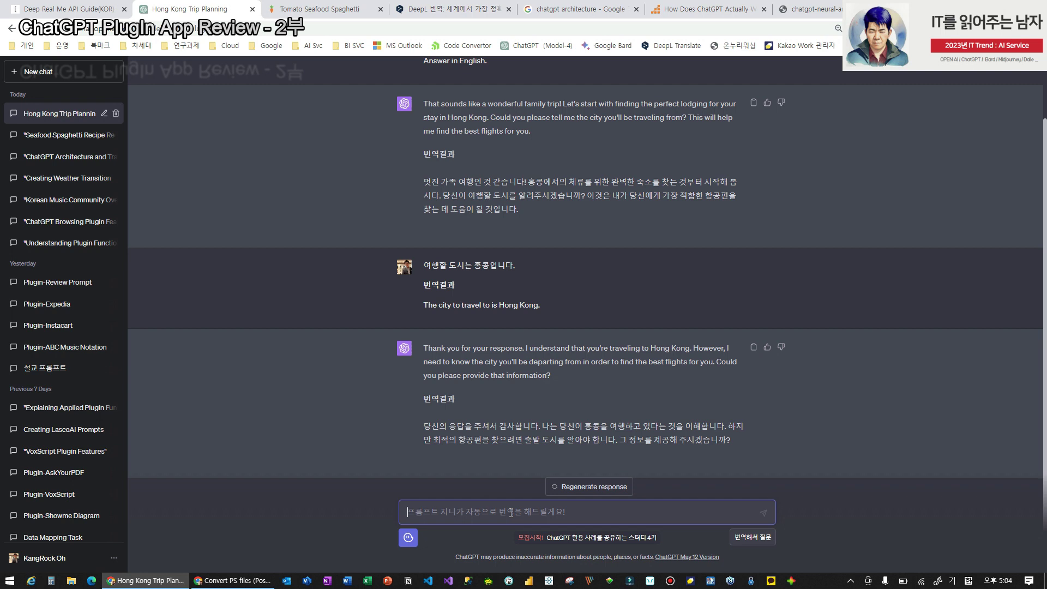
pyautogui.write('ㅊ비')
pyautogui.write('ㅐ한미')
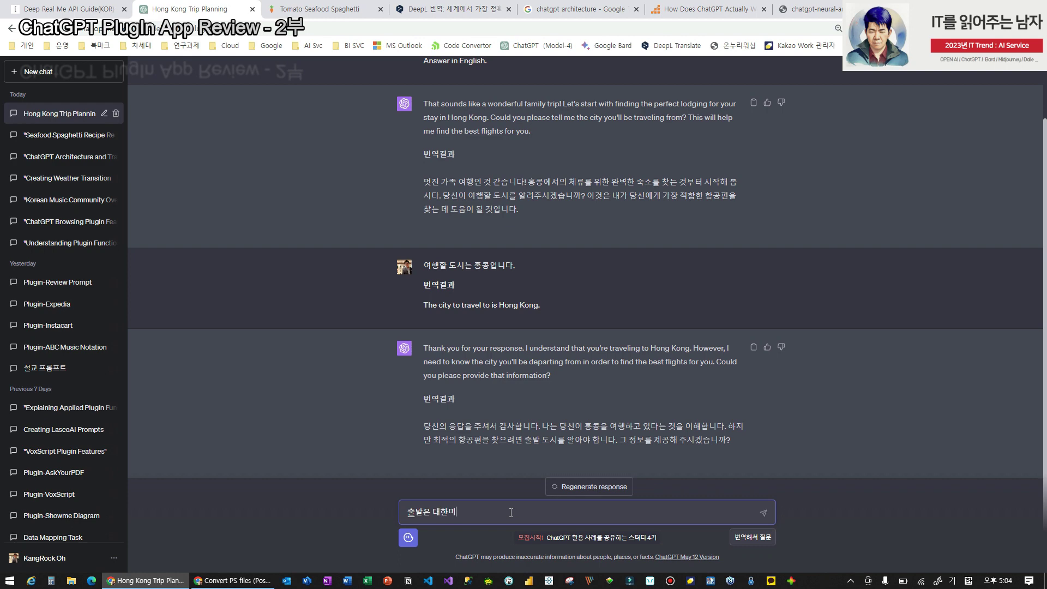
pyautogui.write(' 인치')
pyautogui.write('다.')
pyautogui.press('Return')
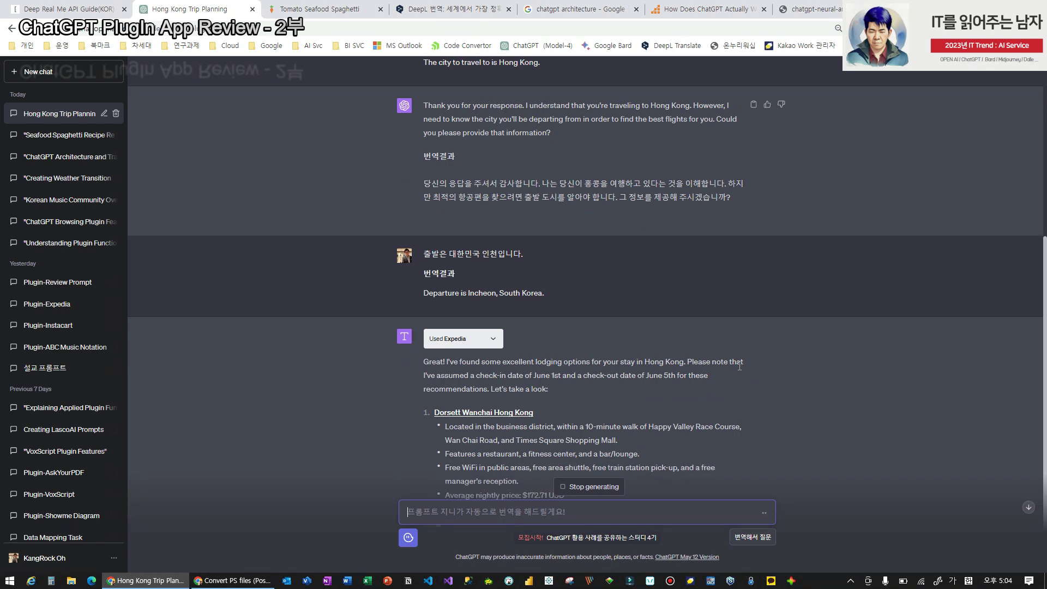
# - Scroll through Expedia's Hong Kong hotels, flights and three activities down to the 번역결과 translation
pyautogui.scroll(-1, 608, 364)
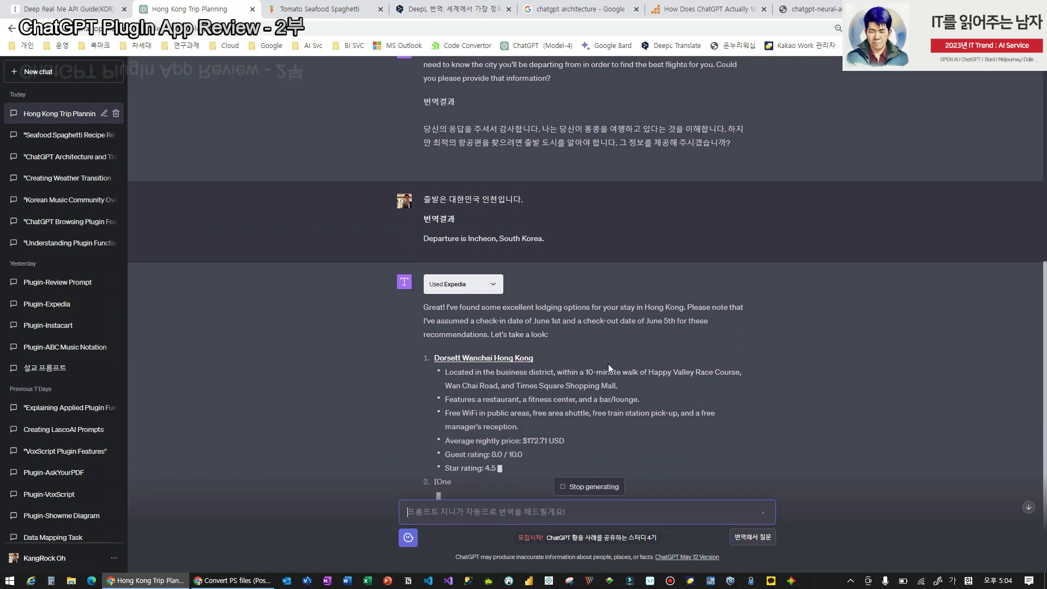
pyautogui.scroll(-2, 607, 364)
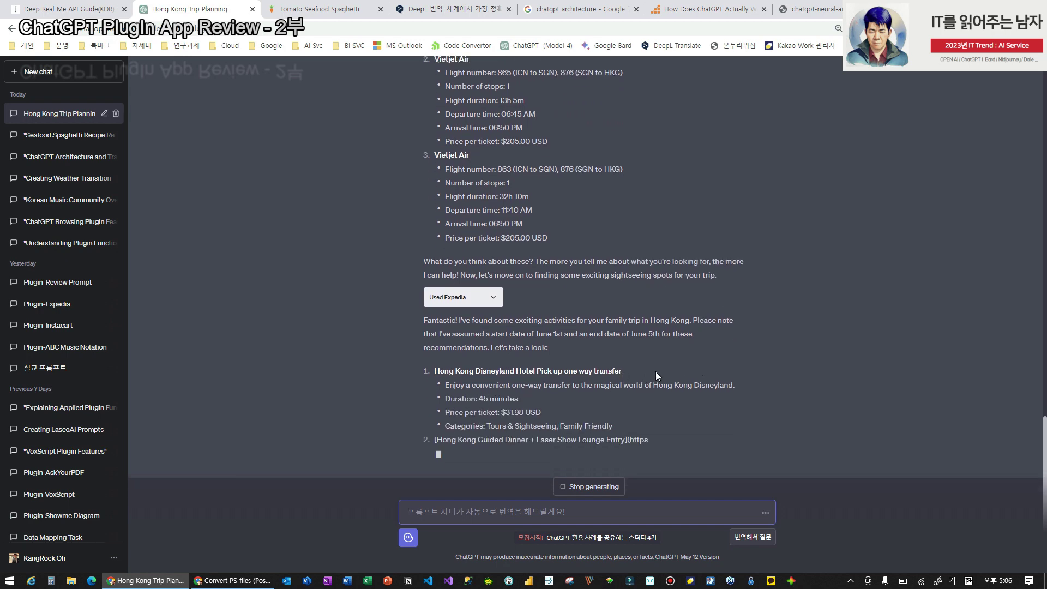
pyautogui.scroll(1, 708, 388)
pyautogui.scroll(5, 706, 387)
pyautogui.scroll(5, 704, 386)
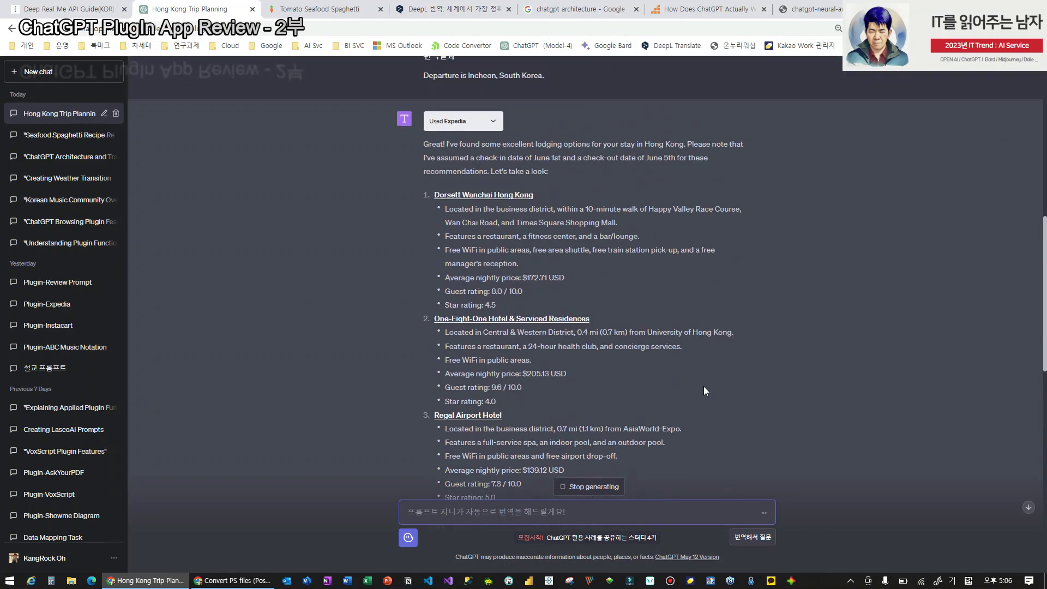
pyautogui.scroll(5, 704, 387)
pyautogui.scroll(-1, 632, 276)
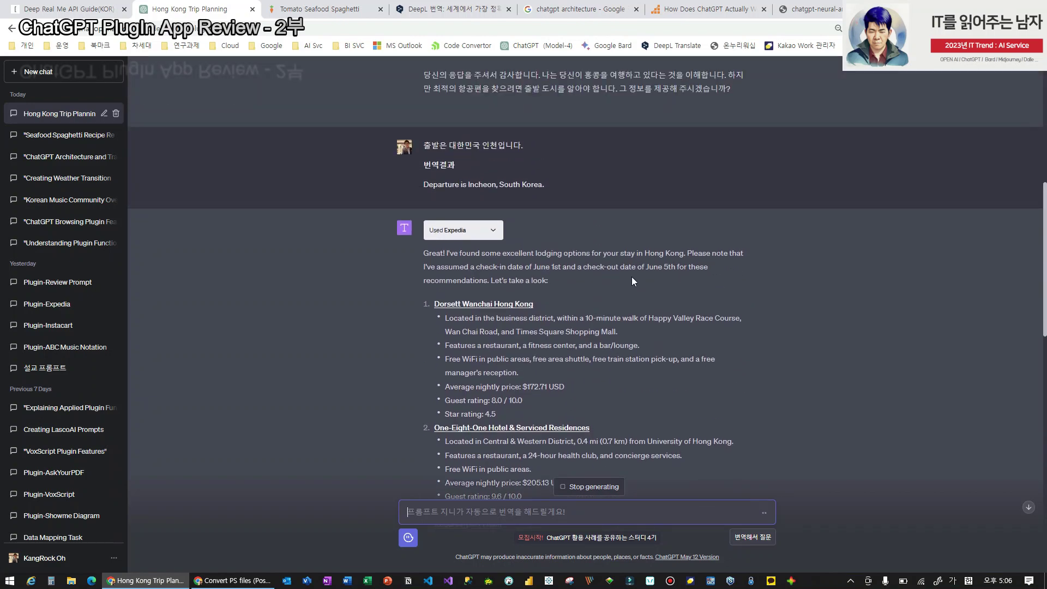
pyautogui.scroll(-1, 639, 267)
pyautogui.scroll(-1, 573, 229)
pyautogui.scroll(-1, 493, 192)
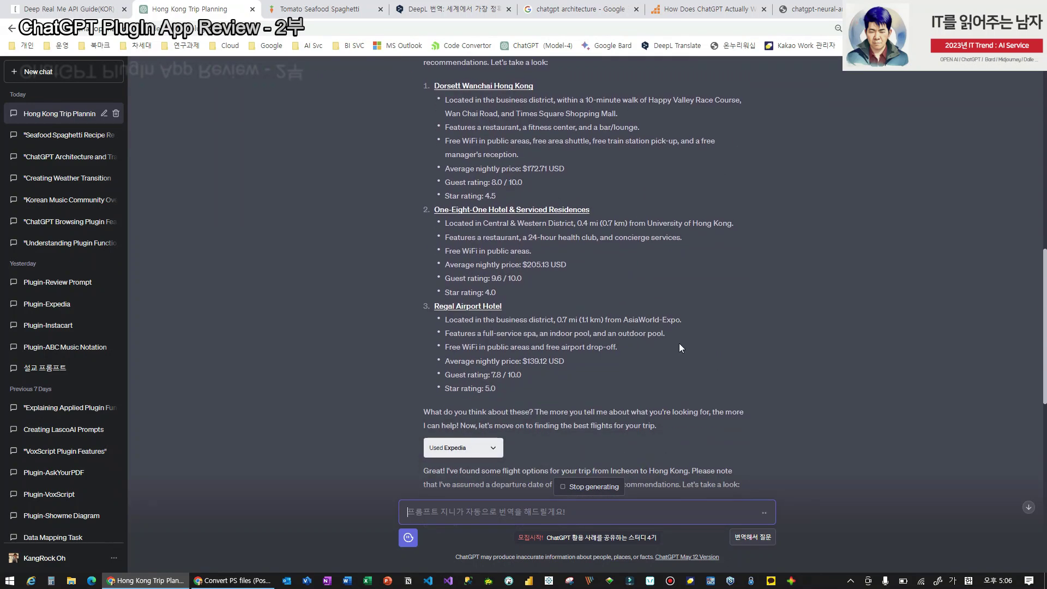
pyautogui.scroll(-3, 679, 347)
pyautogui.scroll(-2, 709, 313)
pyautogui.scroll(-2, 692, 251)
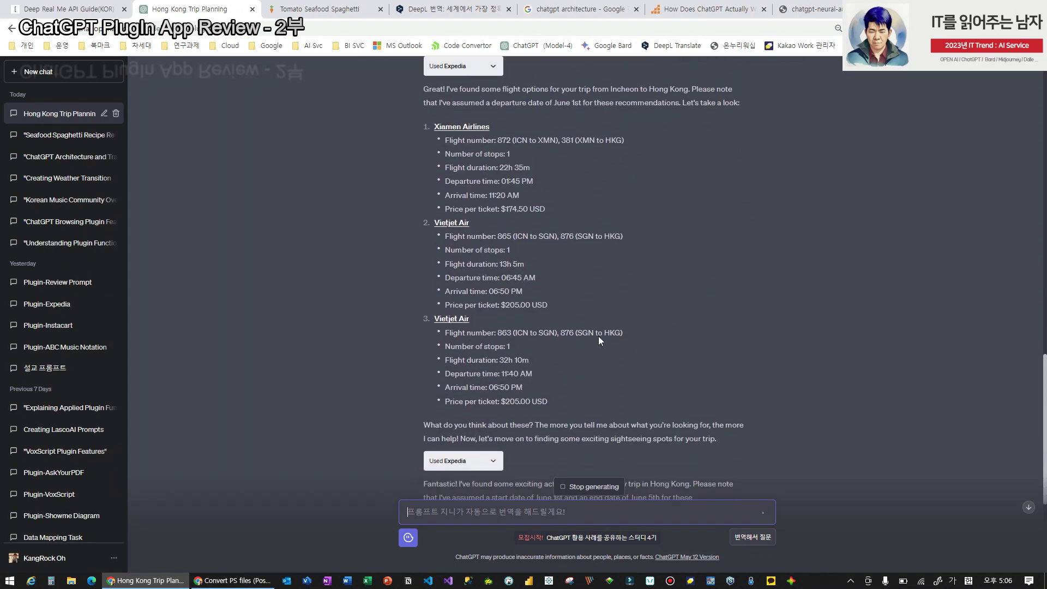
pyautogui.scroll(-2, 725, 338)
pyautogui.scroll(-2, 728, 339)
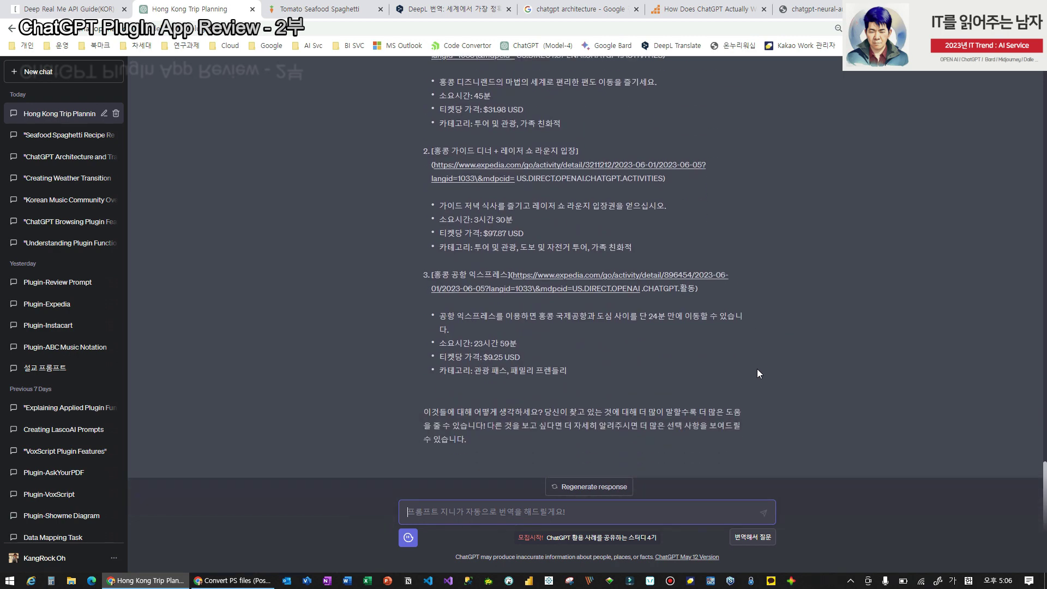
pyautogui.scroll(5, 757, 368)
pyautogui.scroll(1, 734, 373)
pyautogui.scroll(-2, 737, 376)
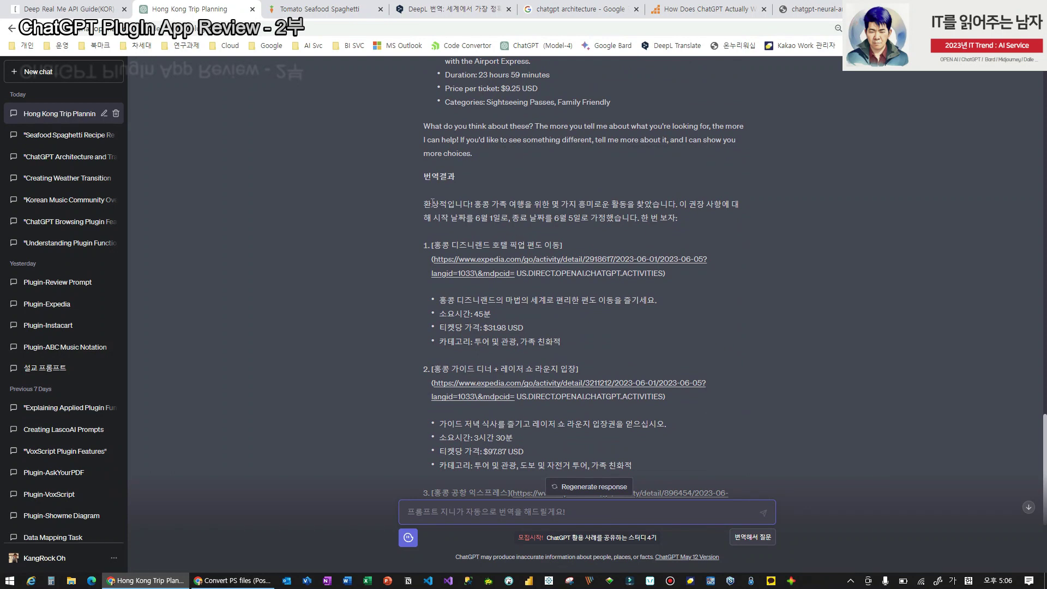
# - Highlight key phrases in the Korean translation: the opening line, activity-finding phrase, and June 1–5 dates
pyautogui.moveTo(432, 202); pyautogui.dragTo(774, 220)
pyautogui.click(712, 220)
pyautogui.moveTo(577, 204); pyautogui.dragTo(677, 203)
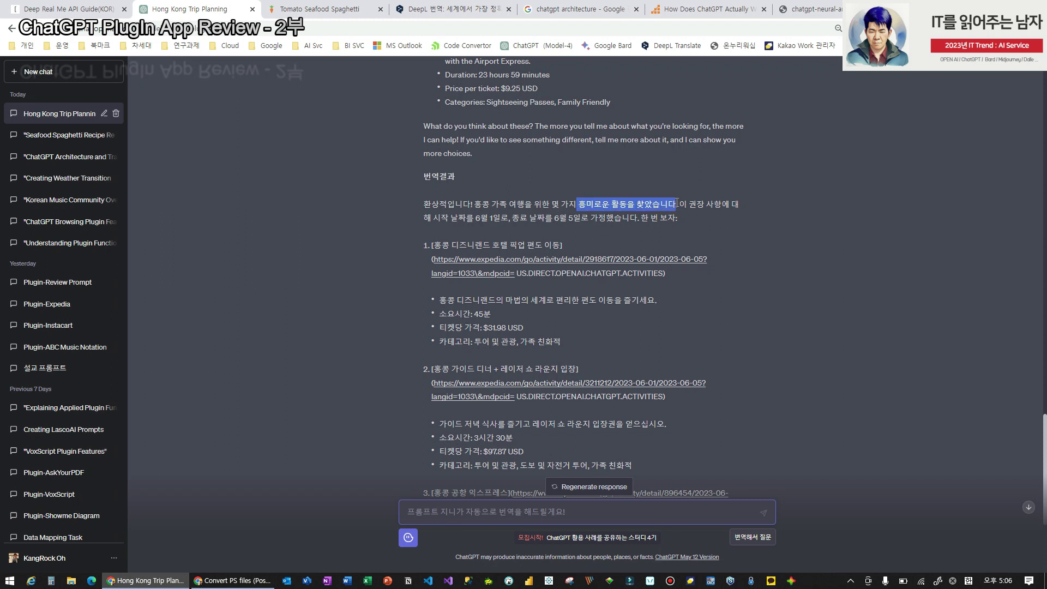
pyautogui.moveTo(449, 217); pyautogui.dragTo(689, 220)
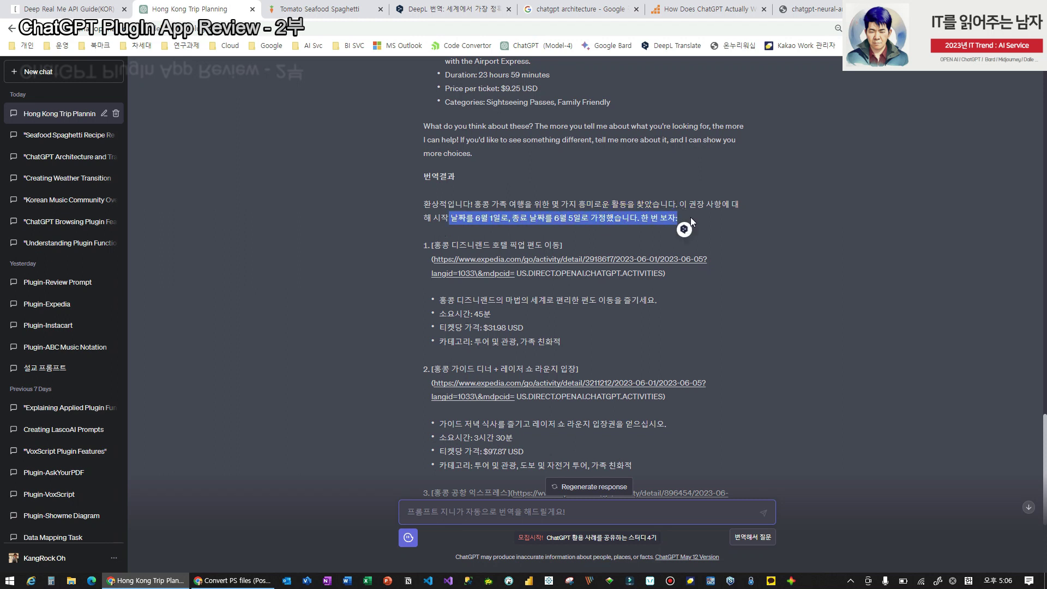
pyautogui.click(668, 301)
# - Scroll through the Korean answer's three Hong Kong activities with their Expedia links, durations and prices
pyautogui.scroll(-3, 453, 257)
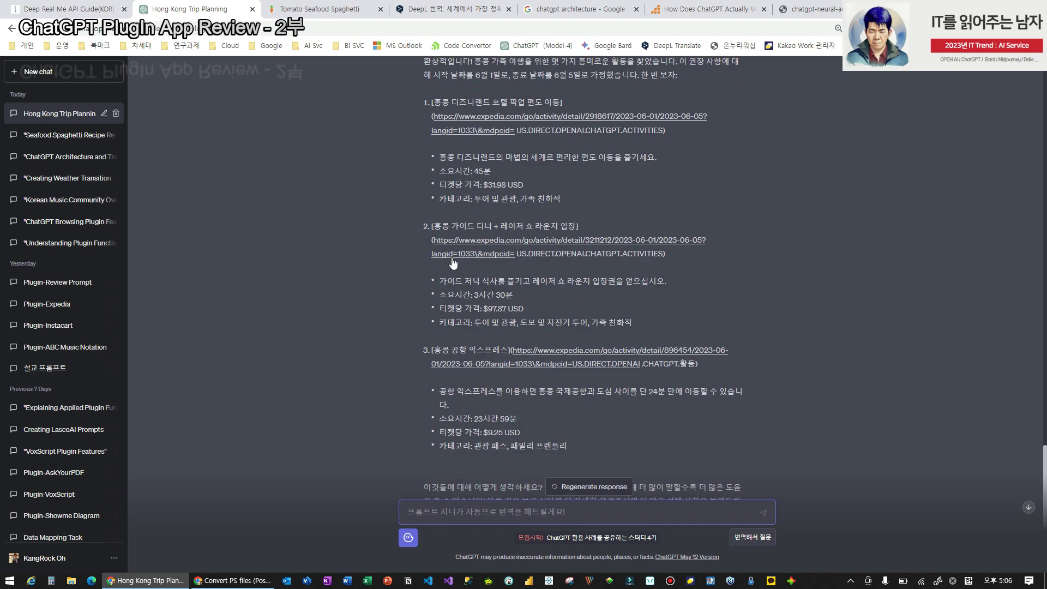
pyautogui.scroll(-1, 452, 257)
pyautogui.scroll(6, 463, 258)
pyautogui.scroll(-3, 474, 260)
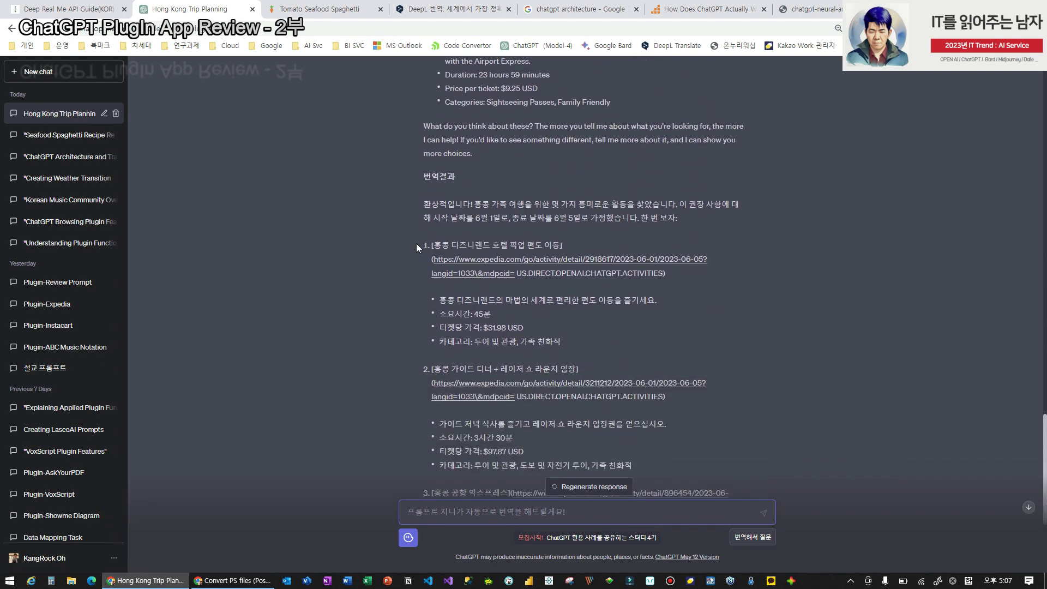
pyautogui.scroll(3, 512, 289)
pyautogui.scroll(-3, 577, 332)
pyautogui.scroll(3, 801, 379)
pyautogui.scroll(4, 805, 382)
pyautogui.scroll(-1, 808, 378)
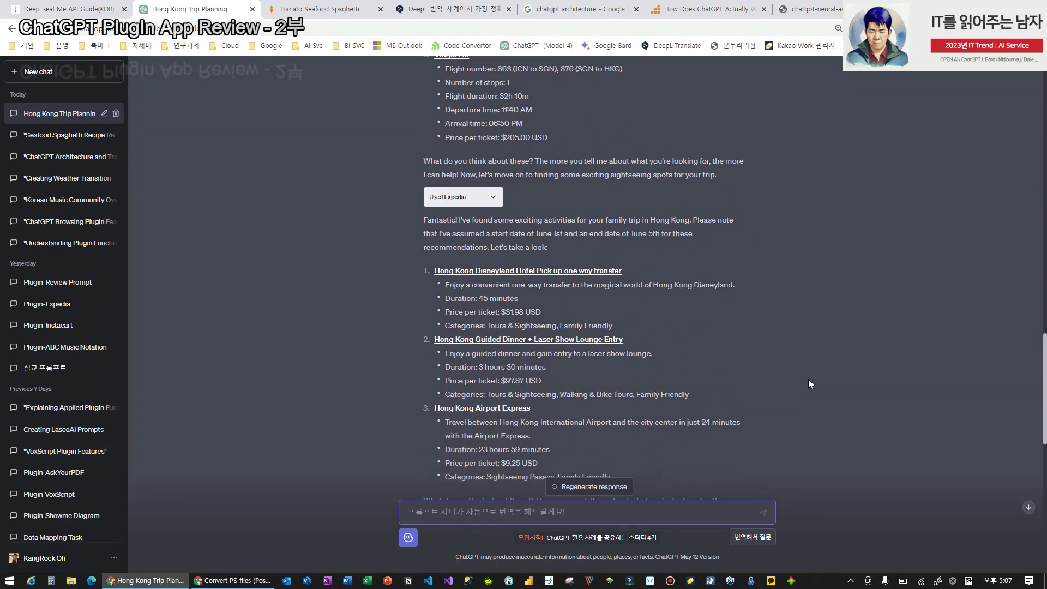
pyautogui.scroll(-4, 809, 378)
pyautogui.scroll(2, 809, 378)
pyautogui.scroll(6, 802, 379)
pyautogui.scroll(4, 801, 378)
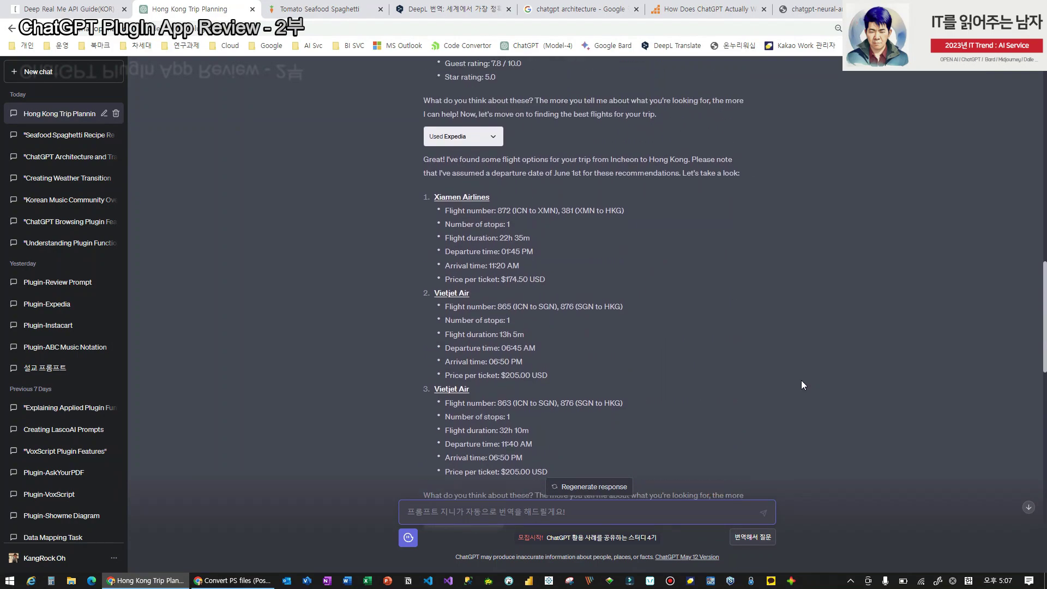
pyautogui.scroll(6, 800, 381)
pyautogui.scroll(2, 626, 293)
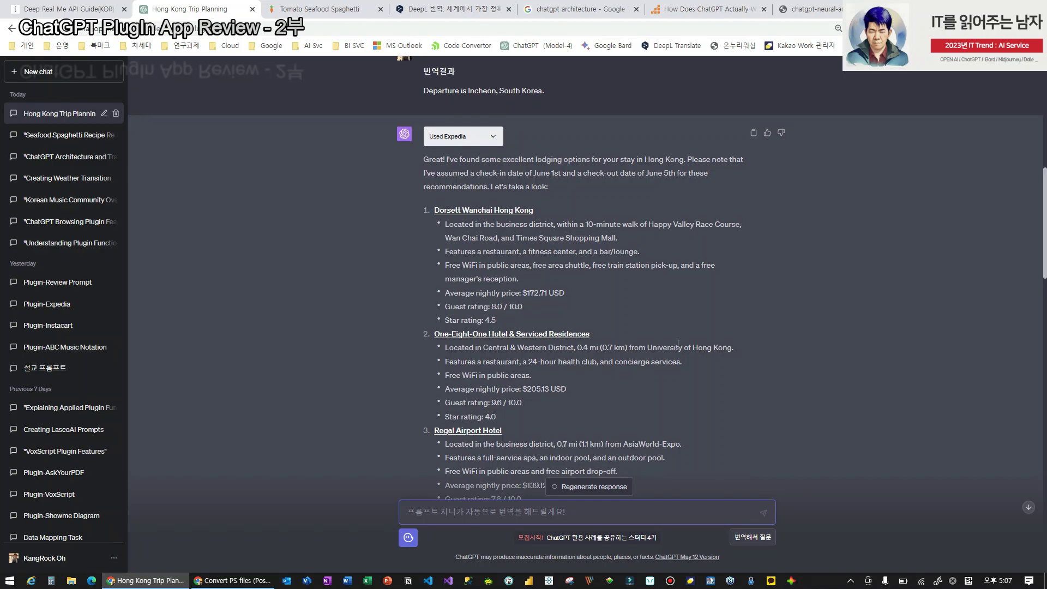
pyautogui.scroll(-9, 678, 335)
pyautogui.scroll(-4, 678, 336)
pyautogui.scroll(-5, 657, 298)
pyautogui.scroll(-1, 665, 306)
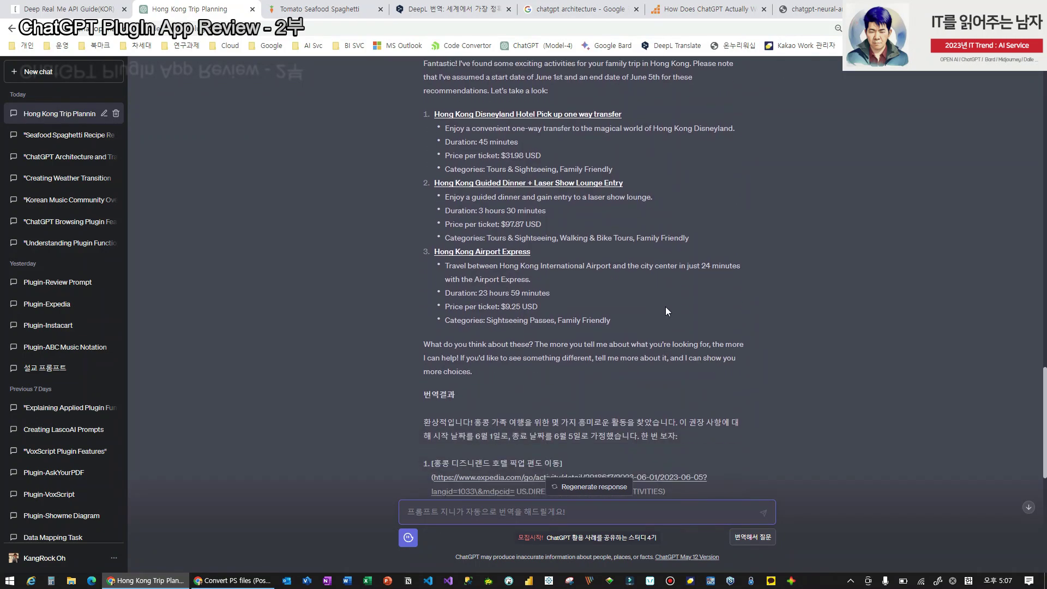
pyautogui.scroll(-5, 578, 211)
pyautogui.scroll(5, 580, 227)
pyautogui.scroll(3, 630, 247)
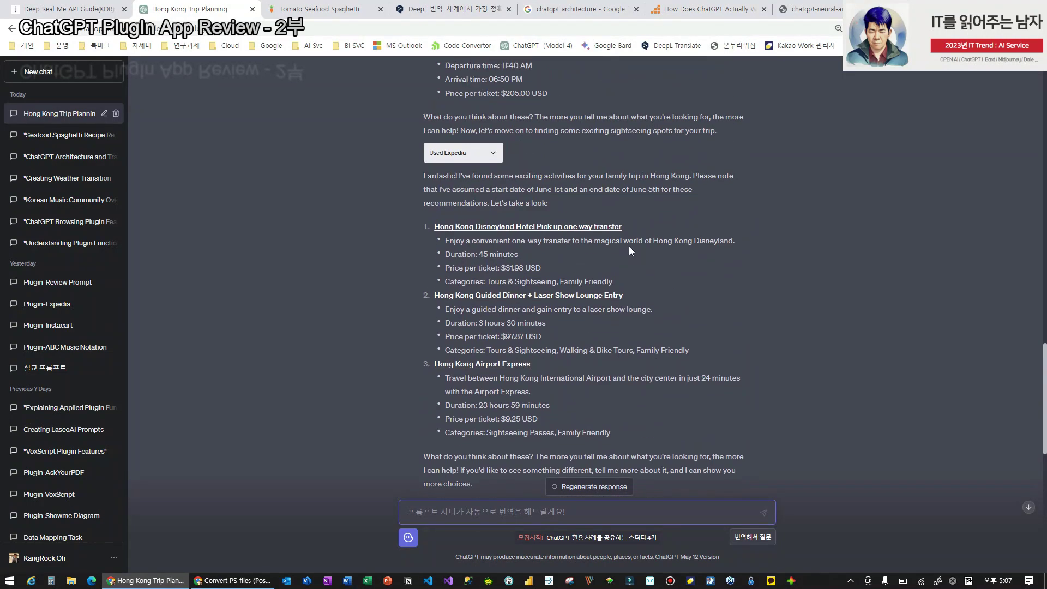
pyautogui.scroll(4, 509, 283)
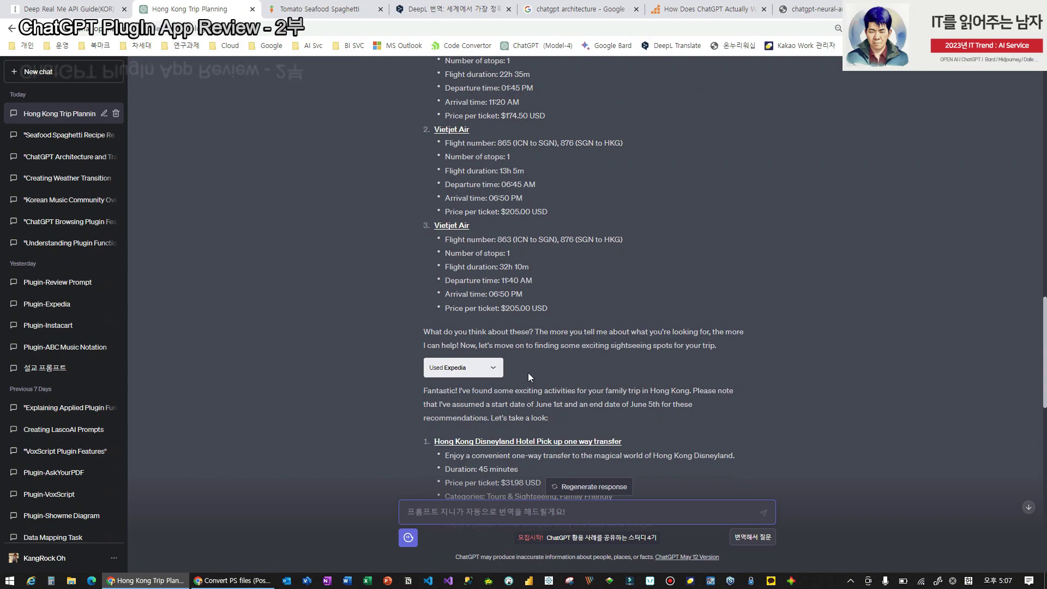
pyautogui.scroll(5, 589, 430)
pyautogui.scroll(-7, 632, 427)
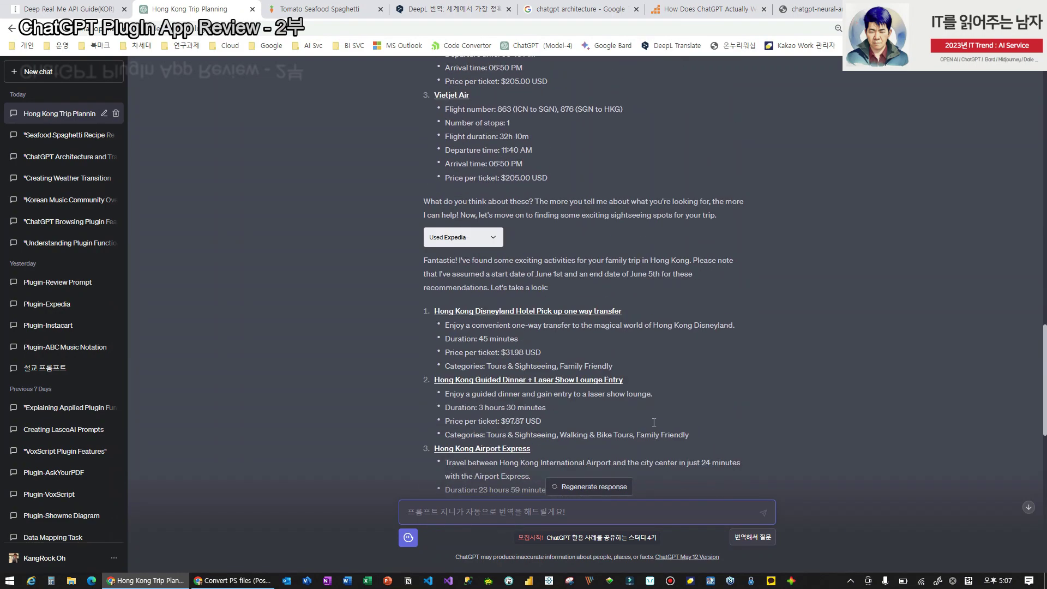
pyautogui.scroll(-3, 688, 401)
pyautogui.scroll(-4, 702, 379)
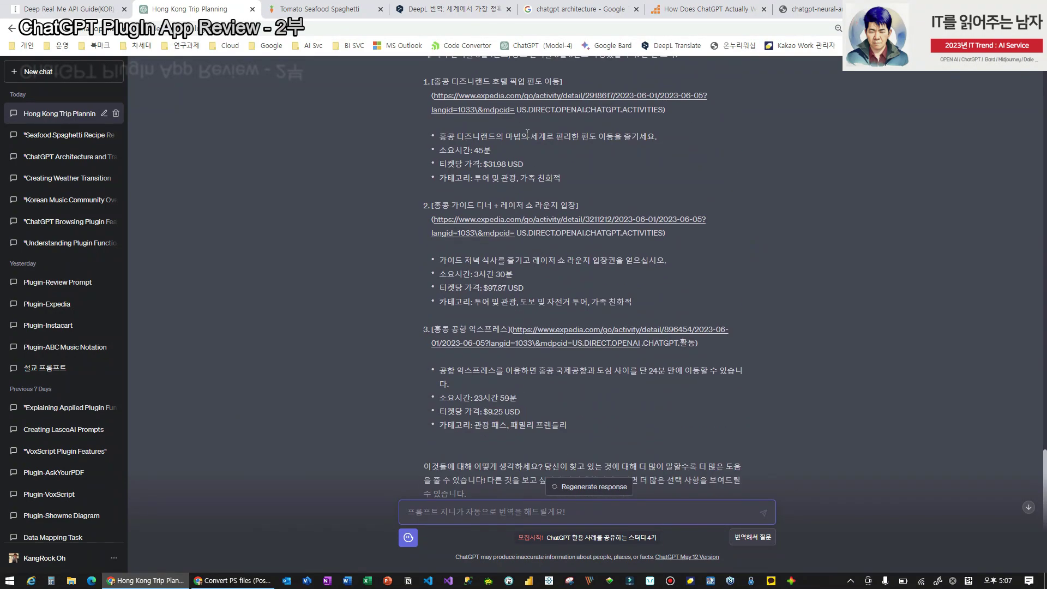
# - Open the Disneyland hotel pick-up transfer on Expedia, dismiss the sign-in prompt, and browse its details
pyautogui.click(522, 102)
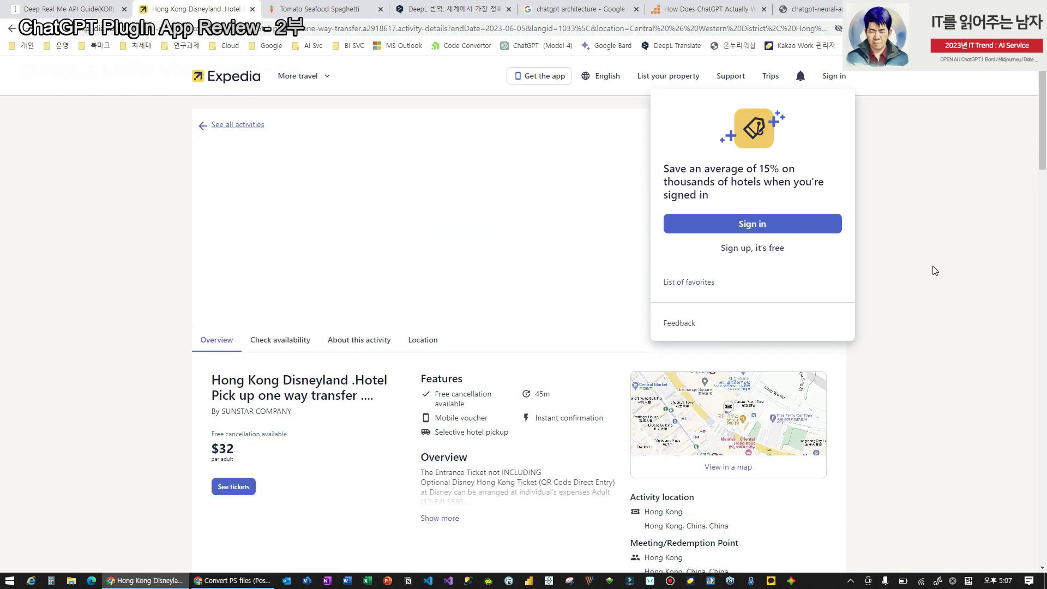
pyautogui.click(964, 331)
pyautogui.scroll(-3, 938, 344)
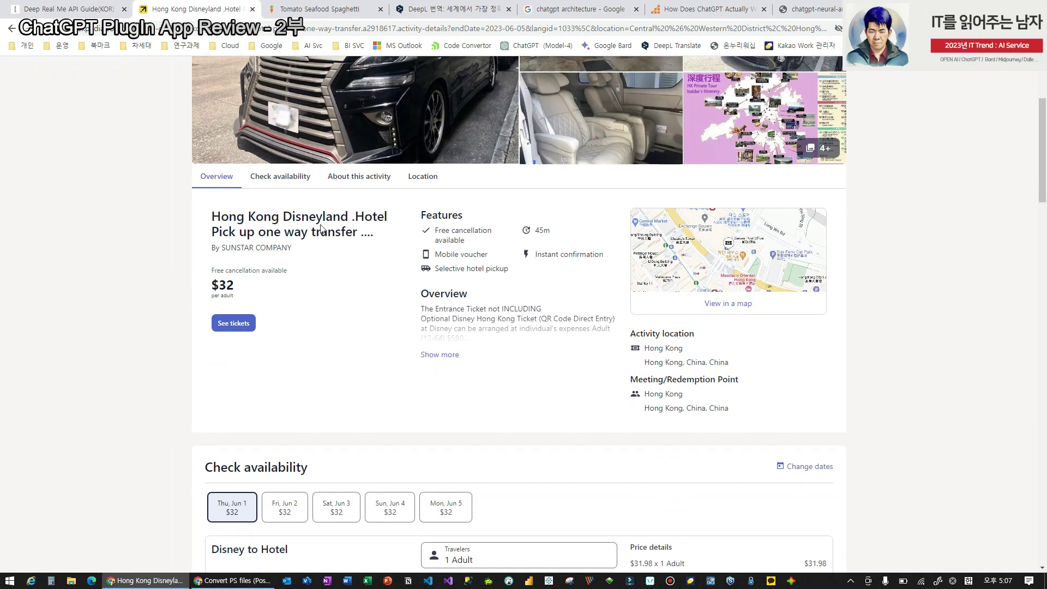
pyautogui.scroll(2, 455, 221)
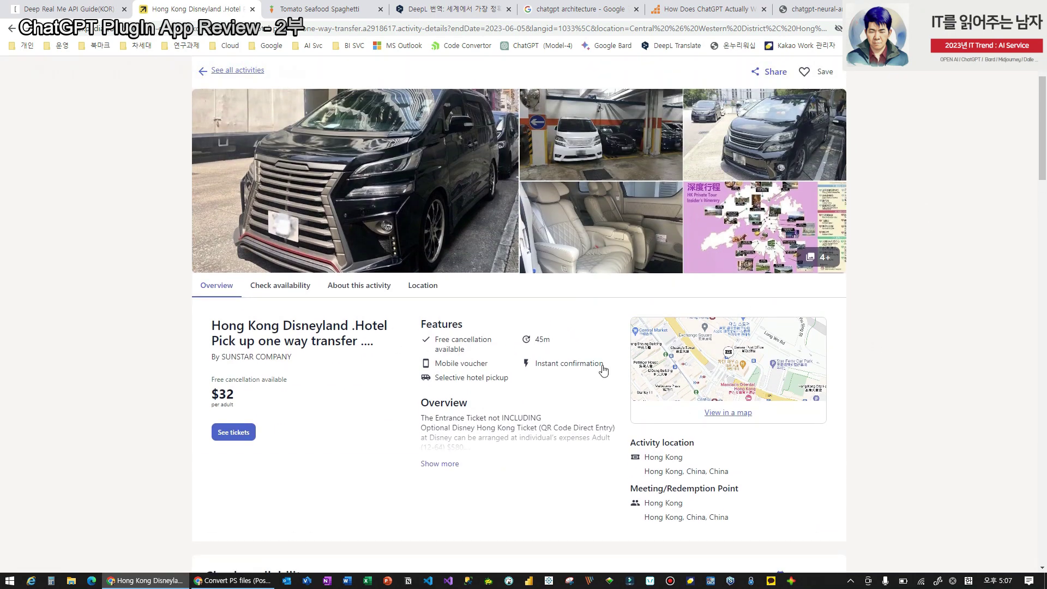
pyautogui.scroll(-3, 660, 343)
pyautogui.scroll(-6, 600, 349)
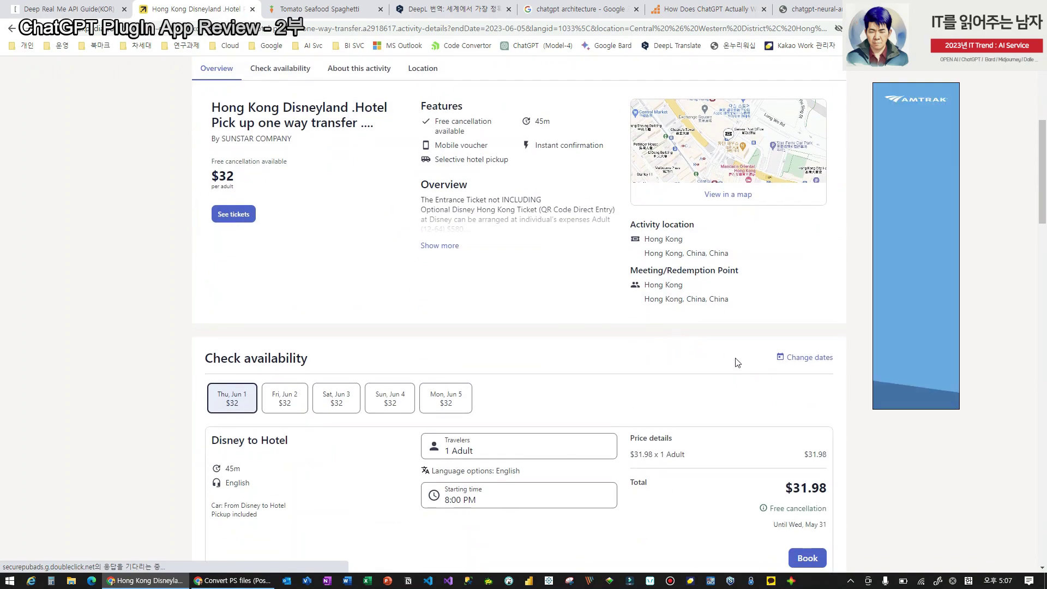
# - Check June 1–5 availability at $31.98 per adult, then go back to ChatGPT
pyautogui.scroll(4, 539, 352)
pyautogui.scroll(9, 357, 303)
pyautogui.scroll(-2, 357, 304)
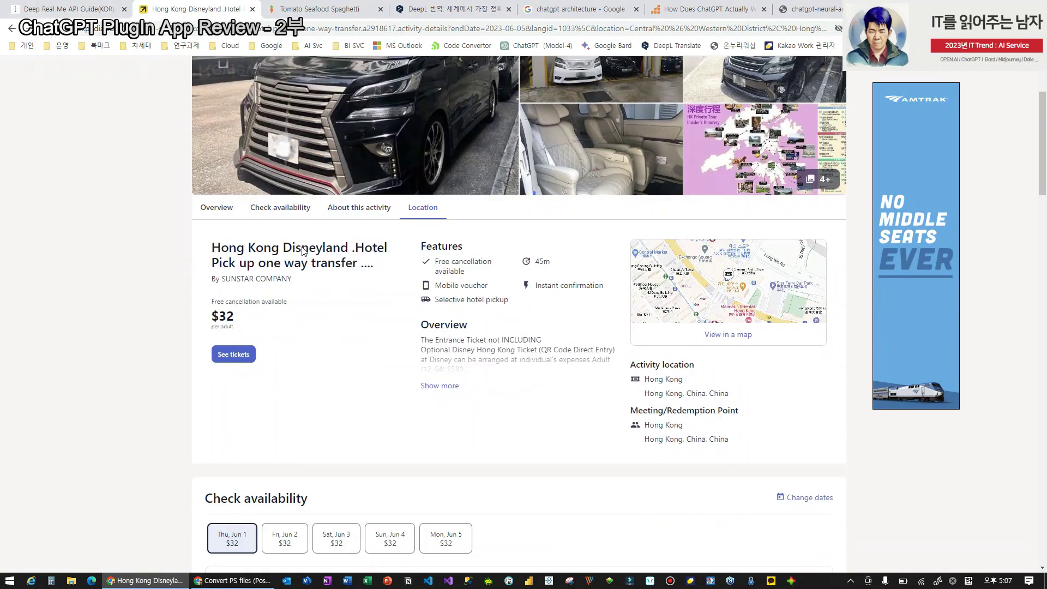
pyautogui.scroll(-12, 402, 289)
pyautogui.scroll(-5, 402, 289)
pyautogui.scroll(7, 334, 262)
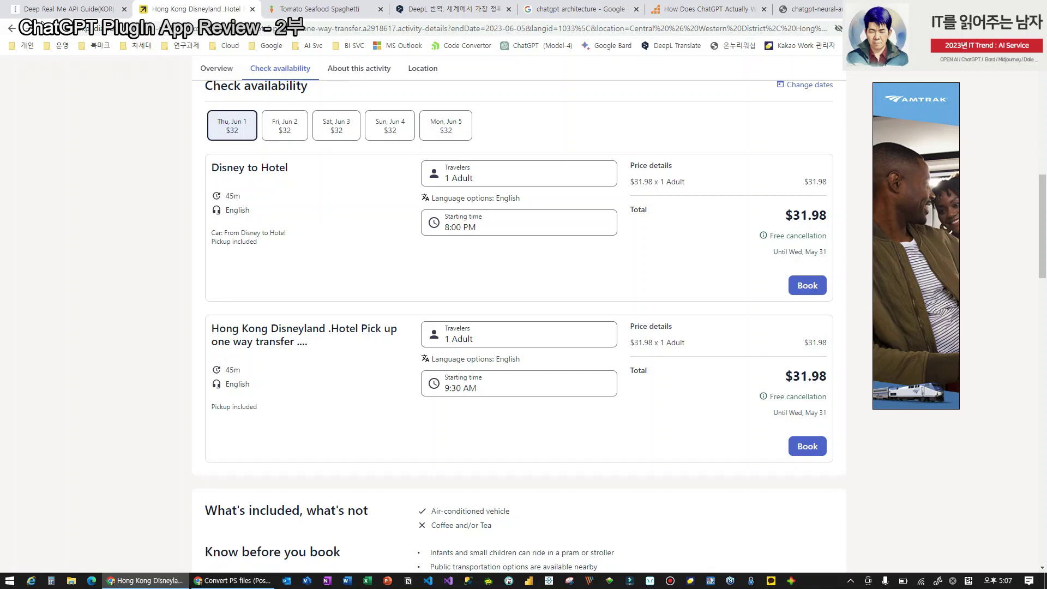
pyautogui.click(12, 30)
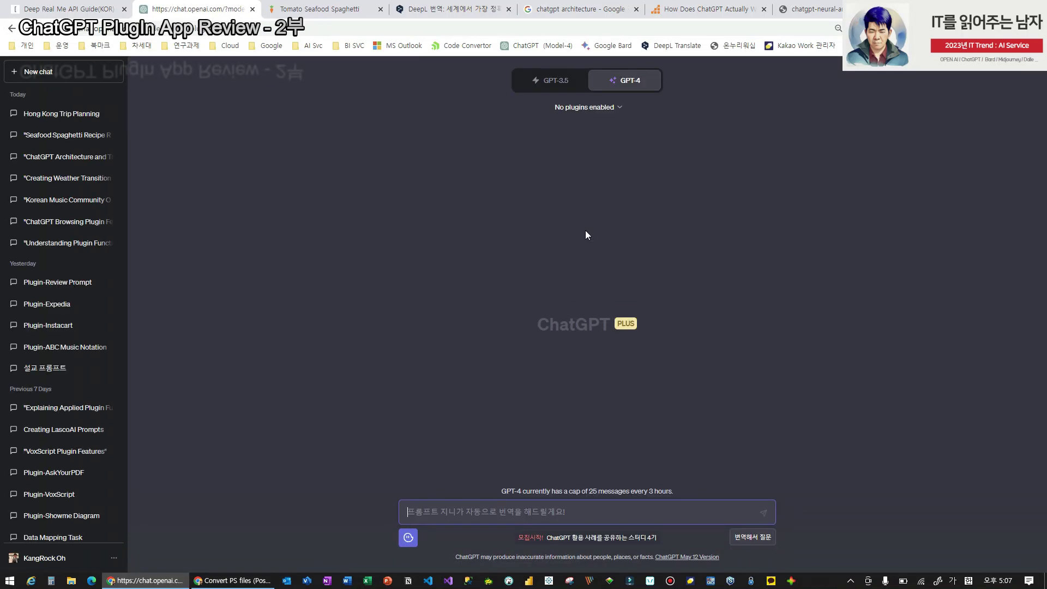
# - Reopen 'Hong Kong Trip Planning' and scroll from the first message down to Expedia's three family-activity picks
pyautogui.click(82, 114)
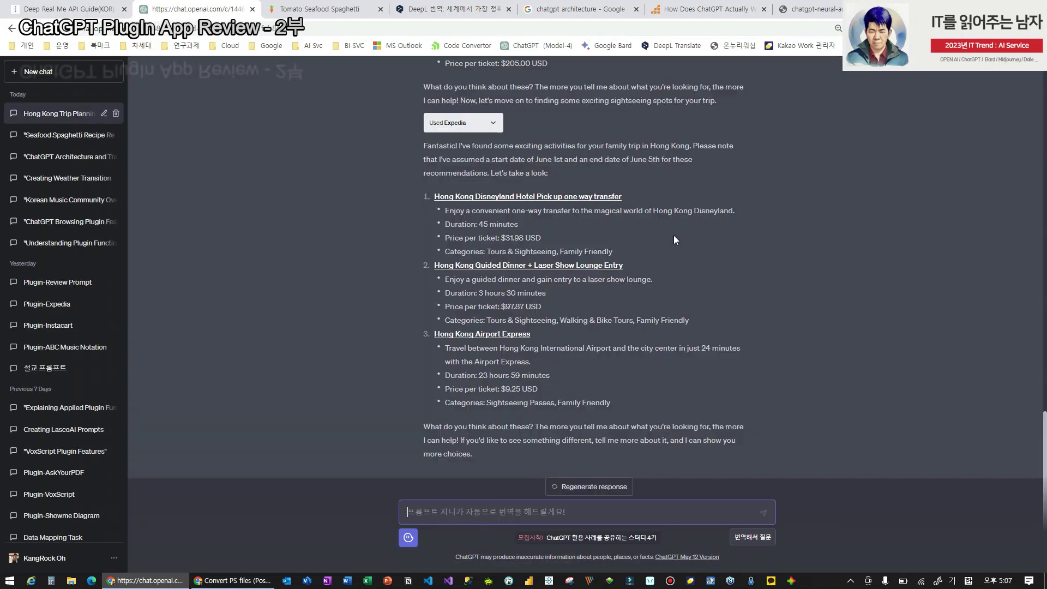
pyautogui.scroll(2, 726, 267)
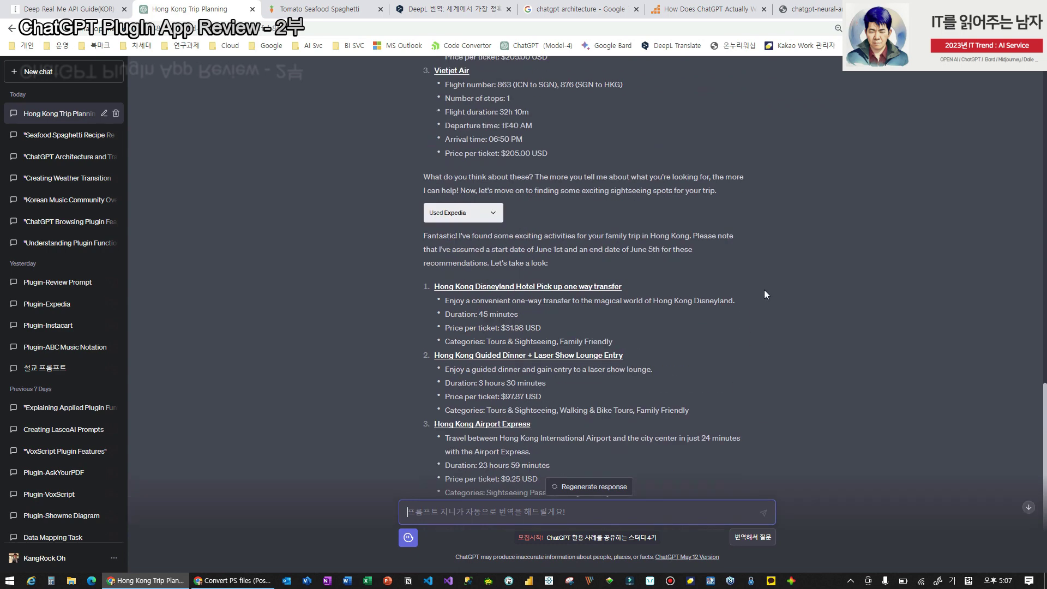
pyautogui.scroll(8, 730, 281)
pyautogui.scroll(7, 732, 280)
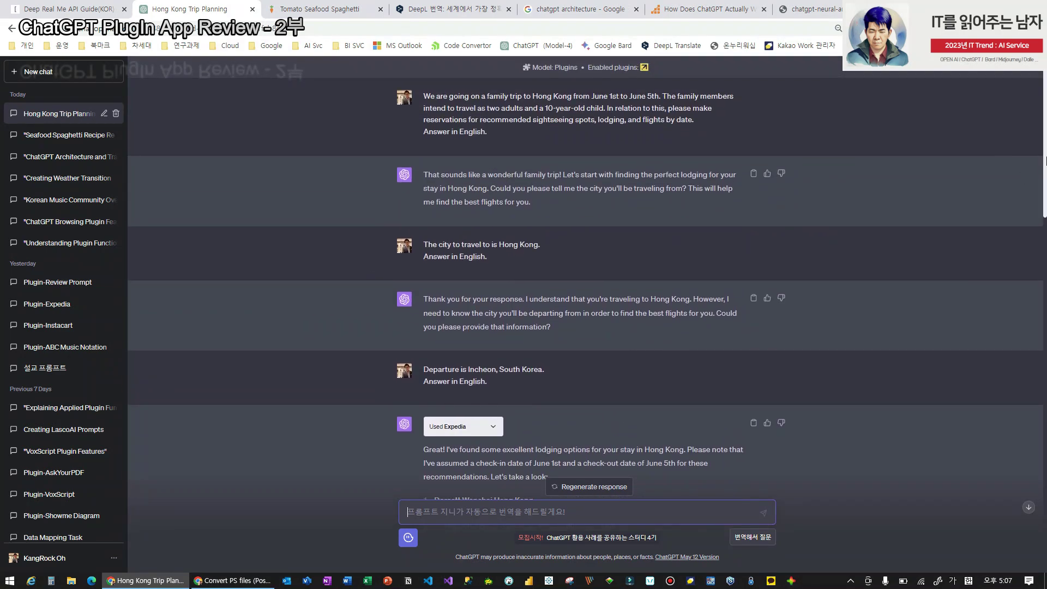
pyautogui.moveTo(1044, 165); pyautogui.dragTo(1045, 515)
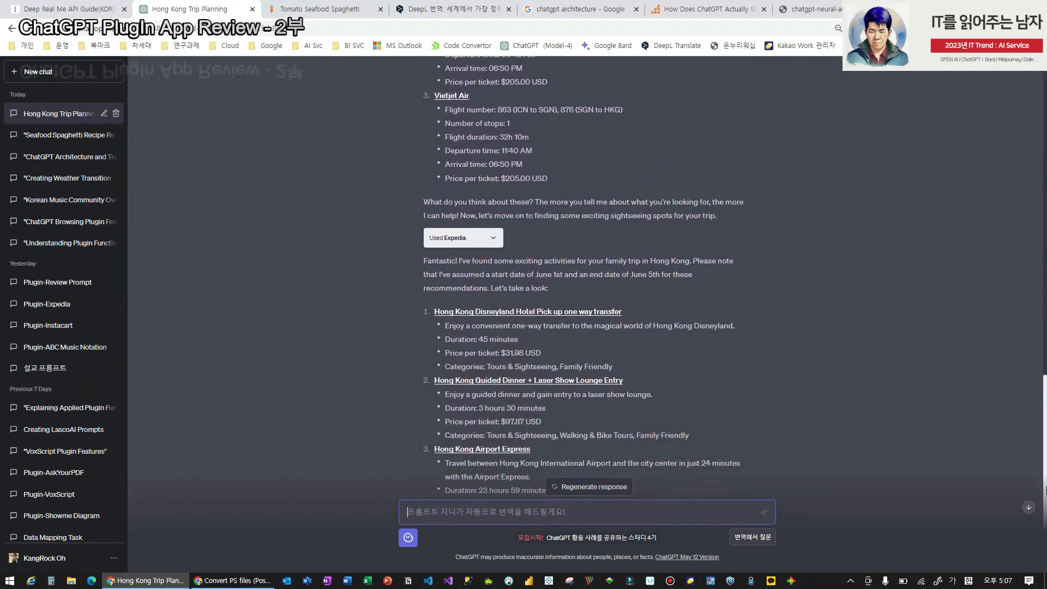
pyautogui.scroll(-1, 784, 375)
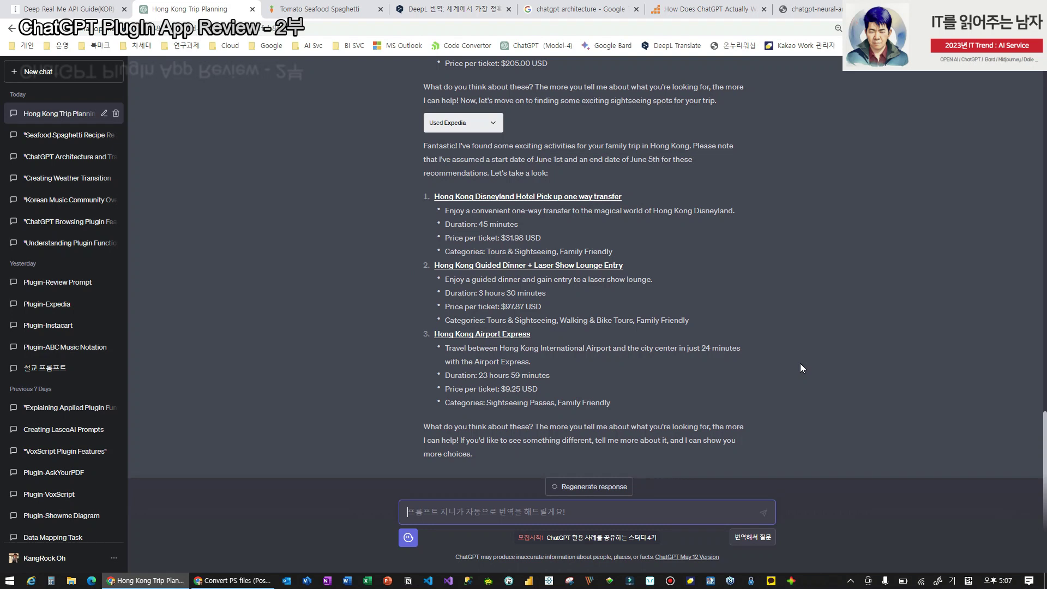